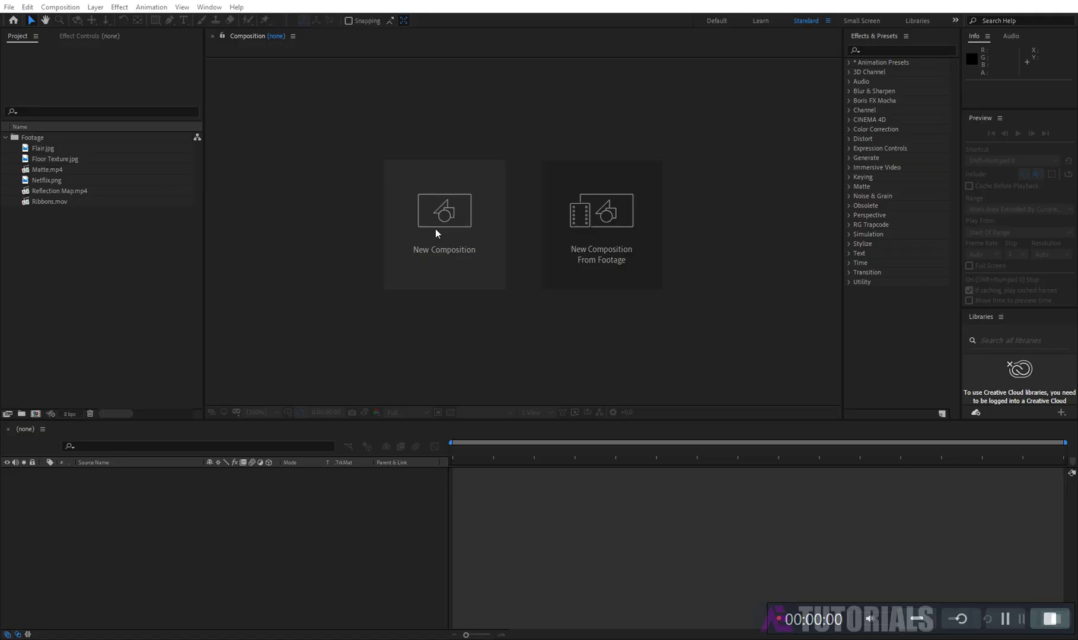
drag(63, 240, 91, 152)
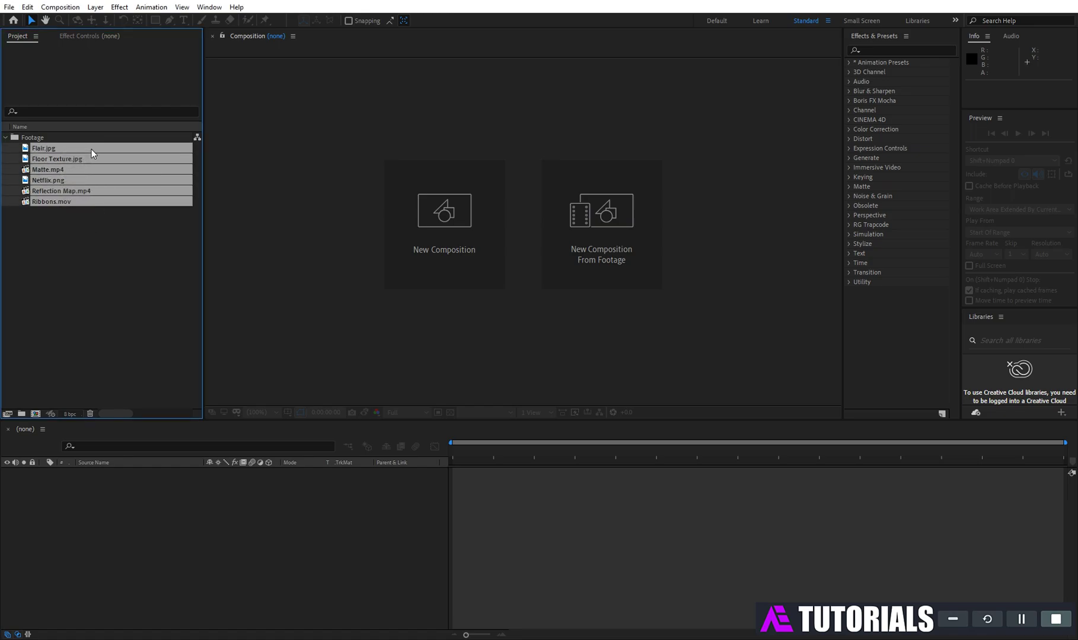
click(90, 241)
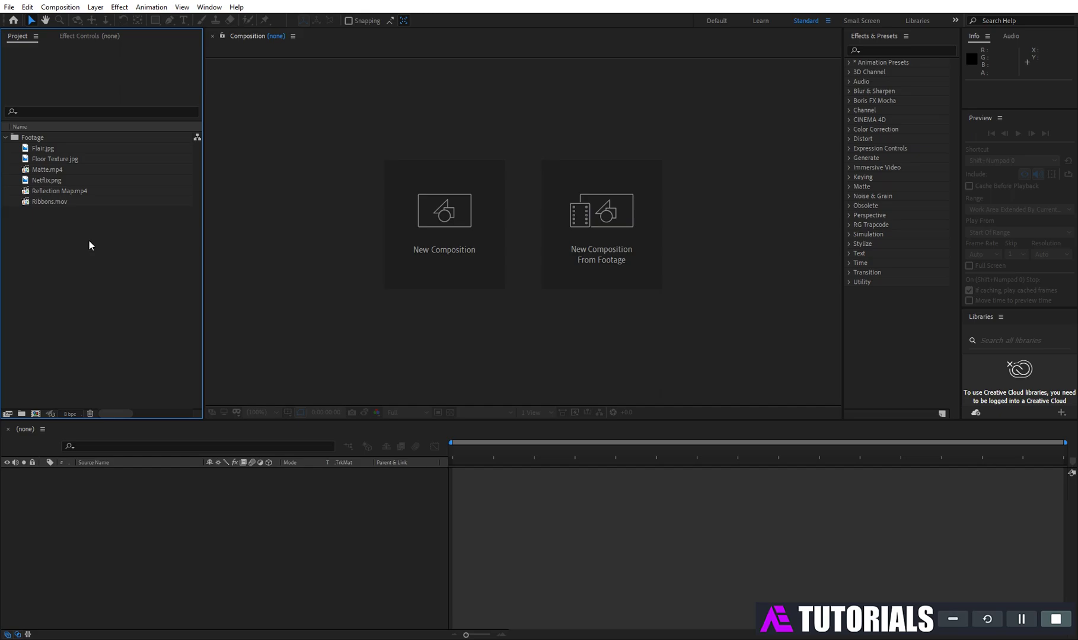
- Create a composition named Your Logo with the HDTV 1080 29.97 preset and a duration of 0;00;10;00
click(36, 413)
text(Your Logo)
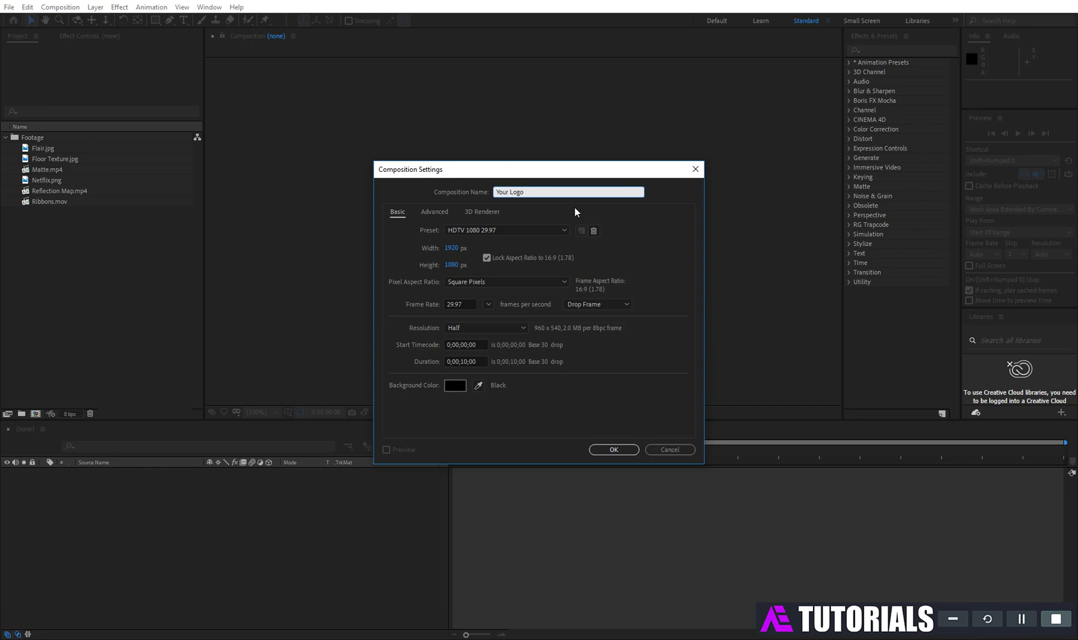
click(556, 232)
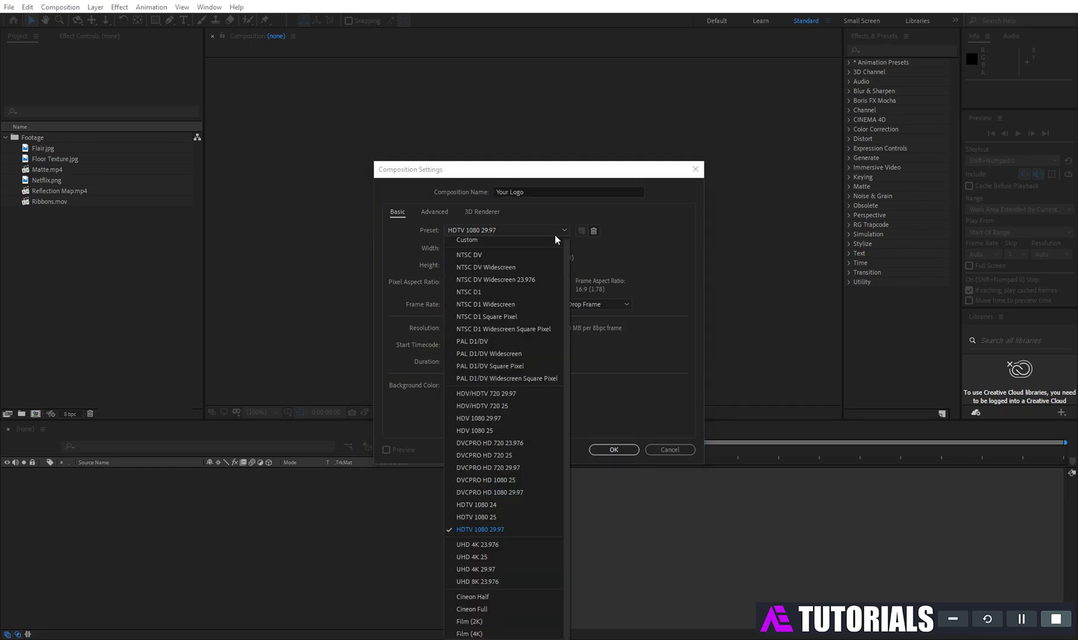
click(526, 529)
click(447, 361)
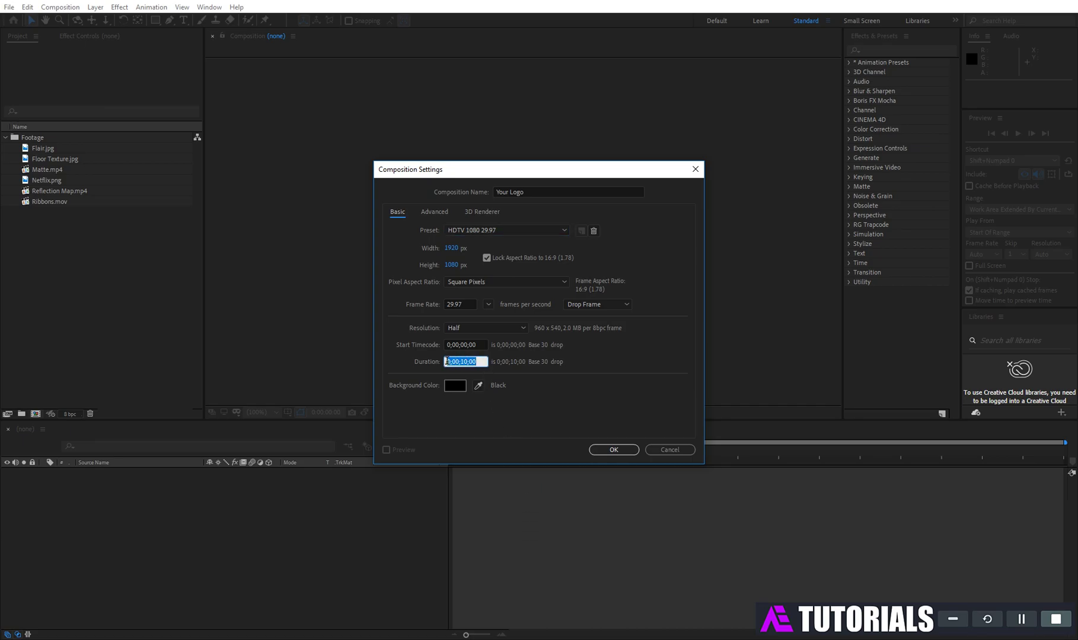
click(623, 450)
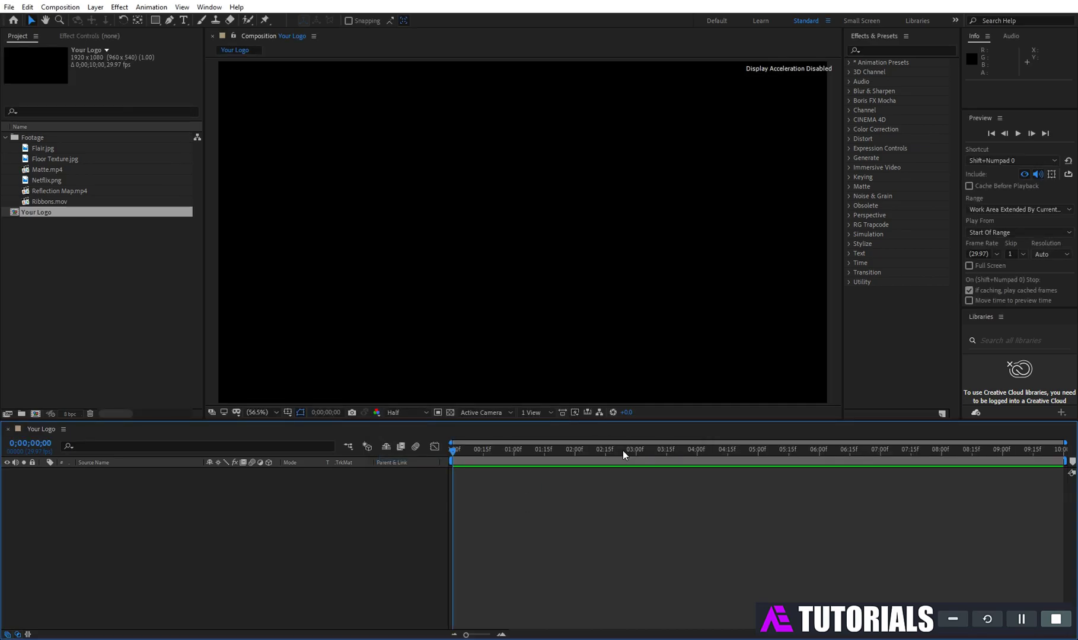
- Add Netflix.png to the Your Logo composition and scale it to 35%
drag(54, 180, 223, 507)
key(s)
click(242, 481)
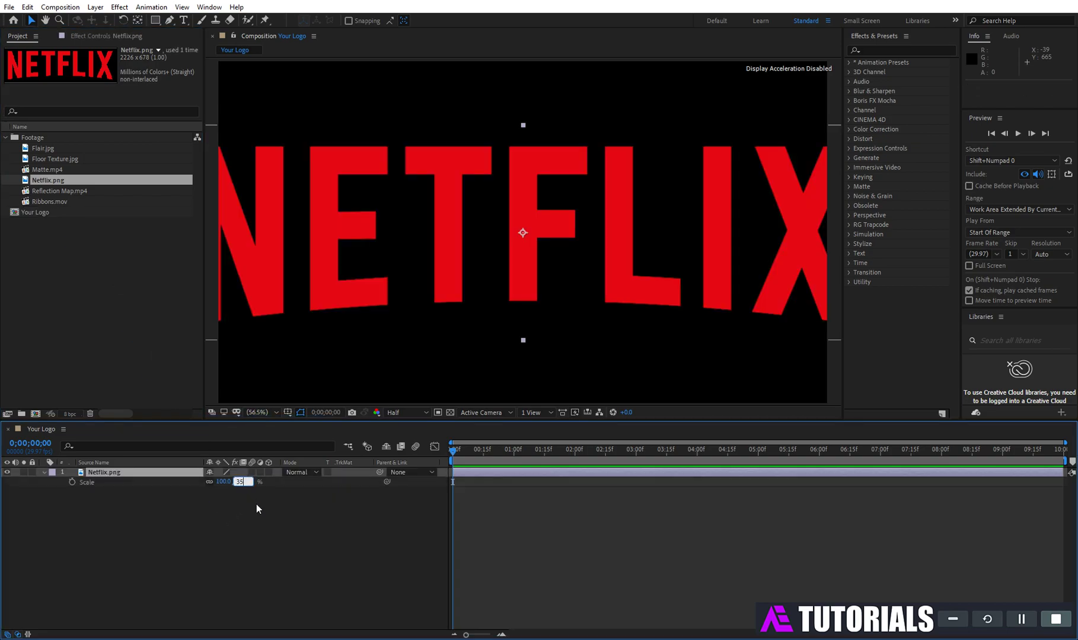
key(Return)
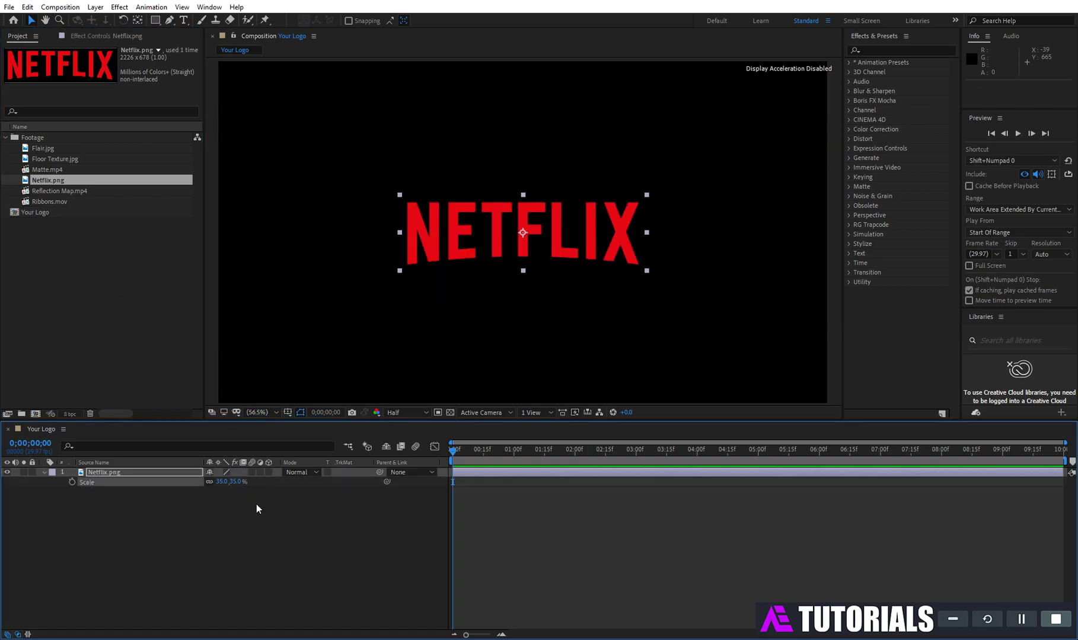
click(42, 471)
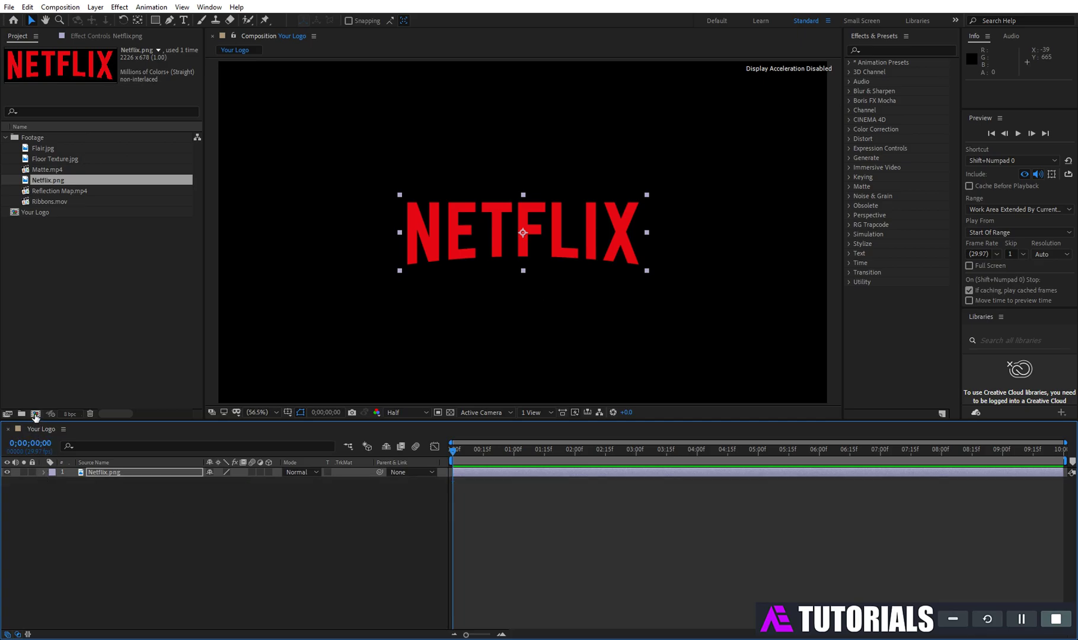
- Create a composition named Logo tune with the same settings and place the Your Logo composition in it
click(35, 415)
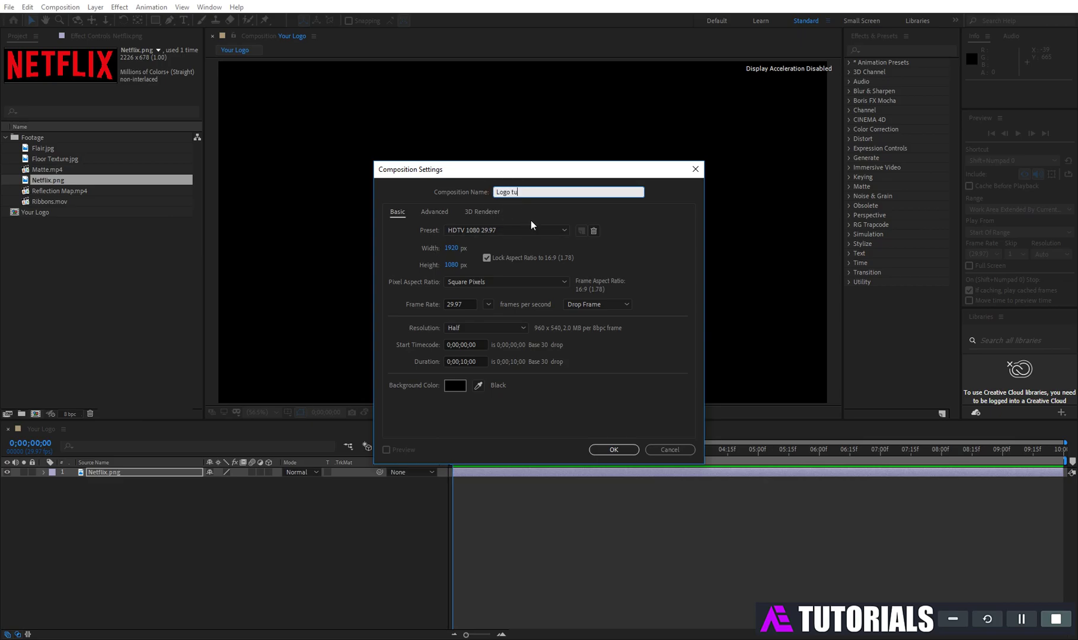
click(605, 451)
drag(2, 251, 126, 537)
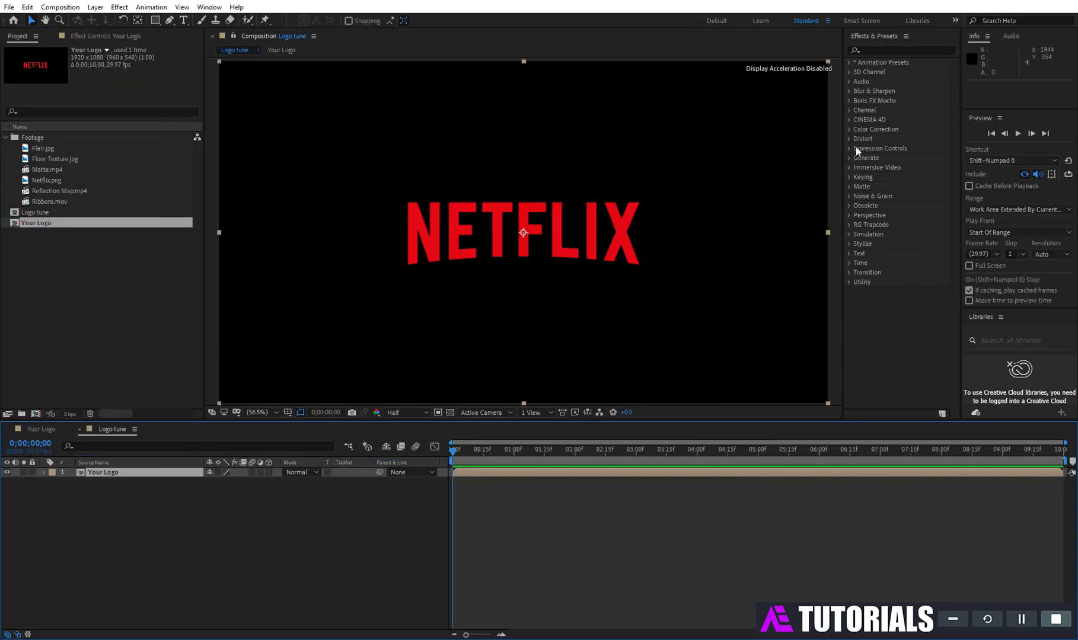
- Apply the Fill effect to the Your Logo layer with black 000000 as its color, and show the transparency grid
click(883, 51)
text(fill)
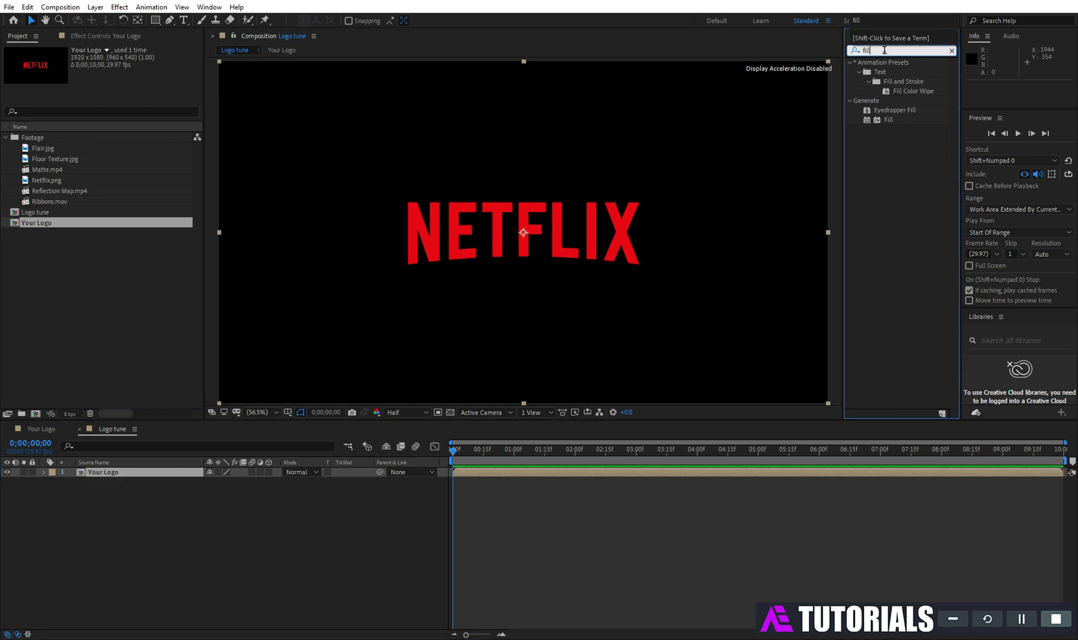
drag(889, 120, 176, 471)
click(116, 88)
text(000000)
click(457, 102)
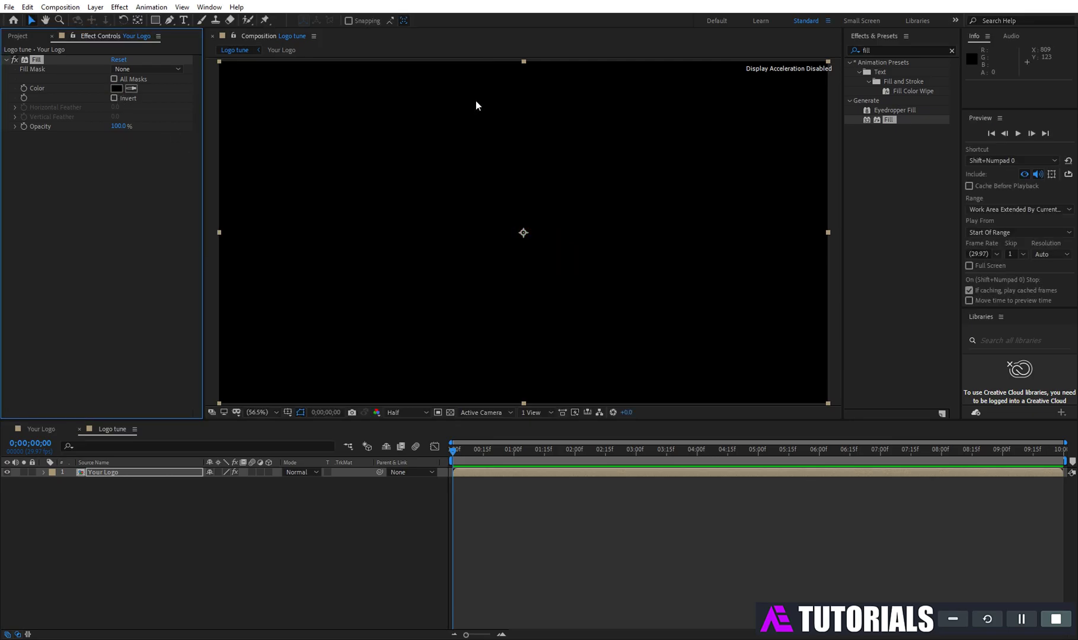
click(450, 413)
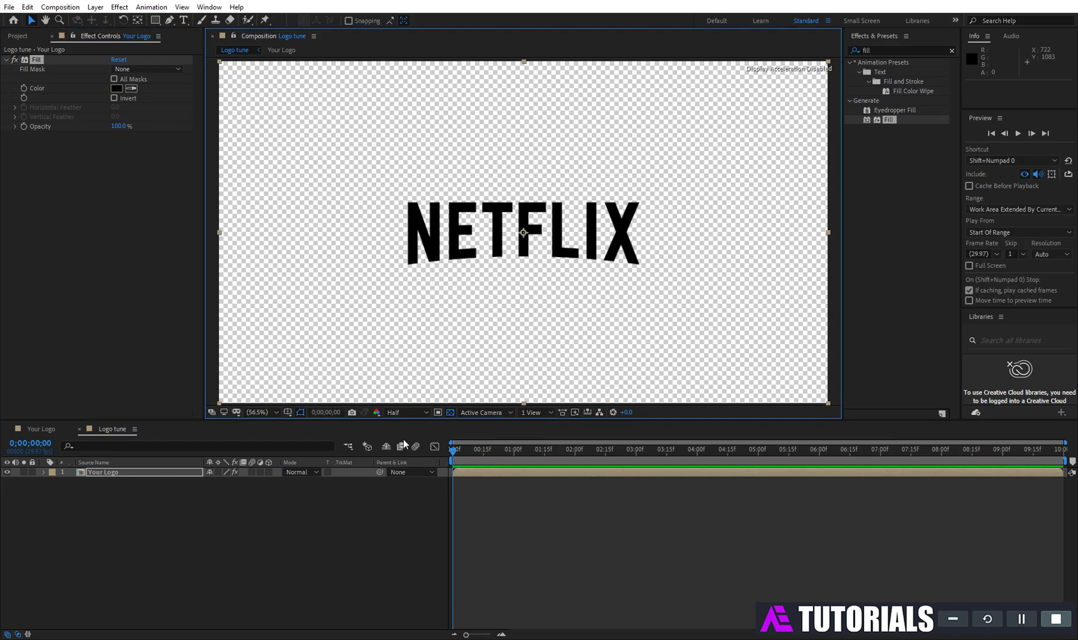
- Add a white (FFFFFF) 1920 x 1080 px solid above the Your Logo layer
right_click(206, 517)
mouse_move(259, 392)
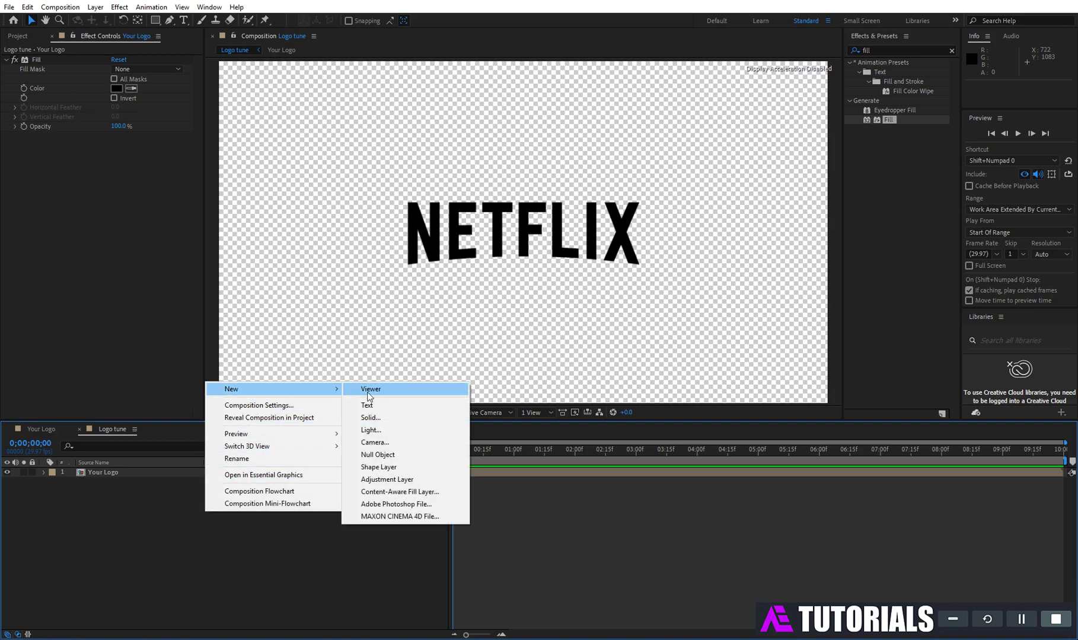
click(370, 418)
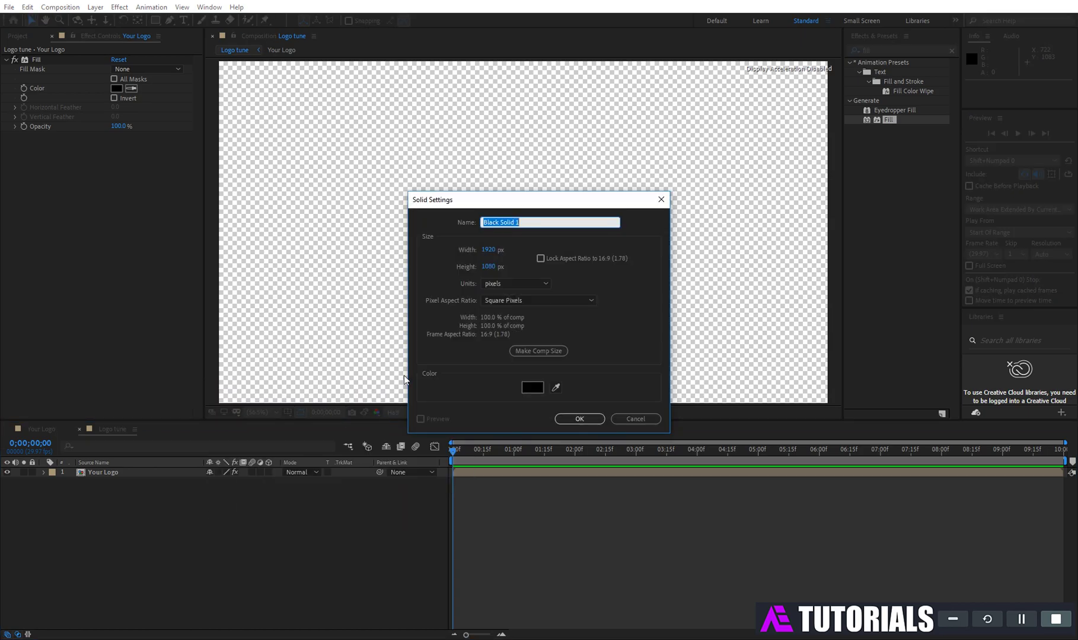
click(531, 387)
drag(221, 151, 212, 101)
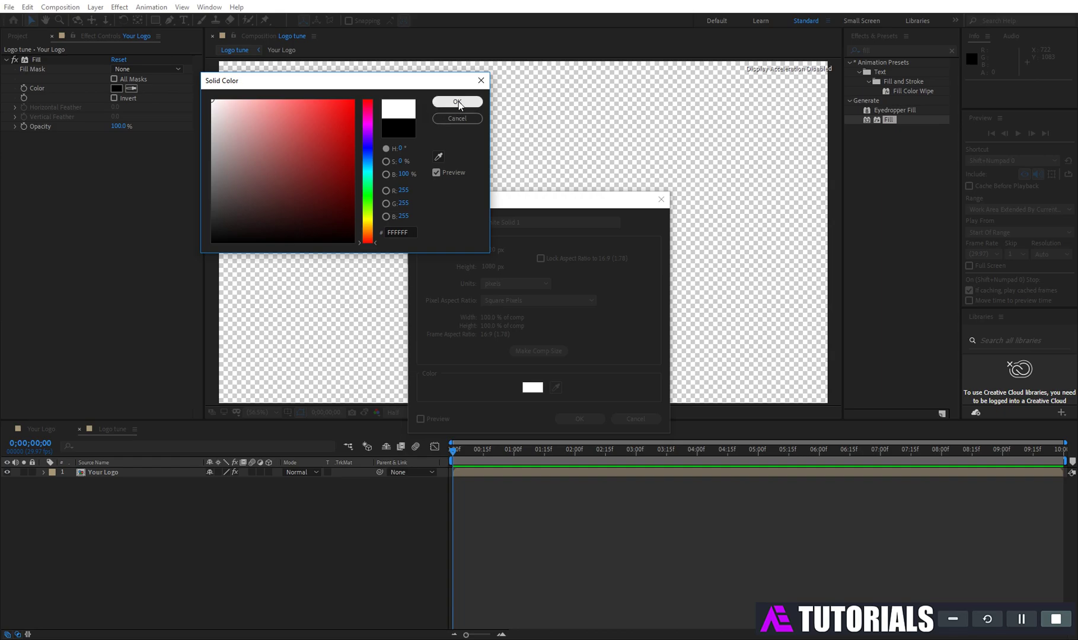
click(457, 102)
click(578, 418)
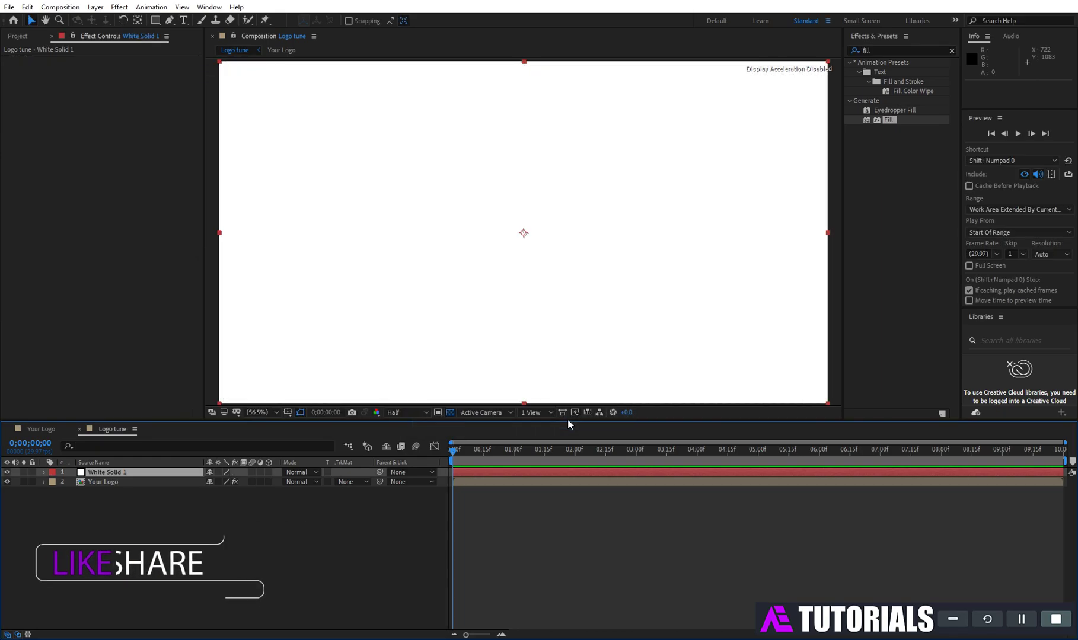
- Place a second copy of the Your Logo composition above the white solid and apply the Tint effect to it
click(18, 36)
drag(37, 234, 102, 474)
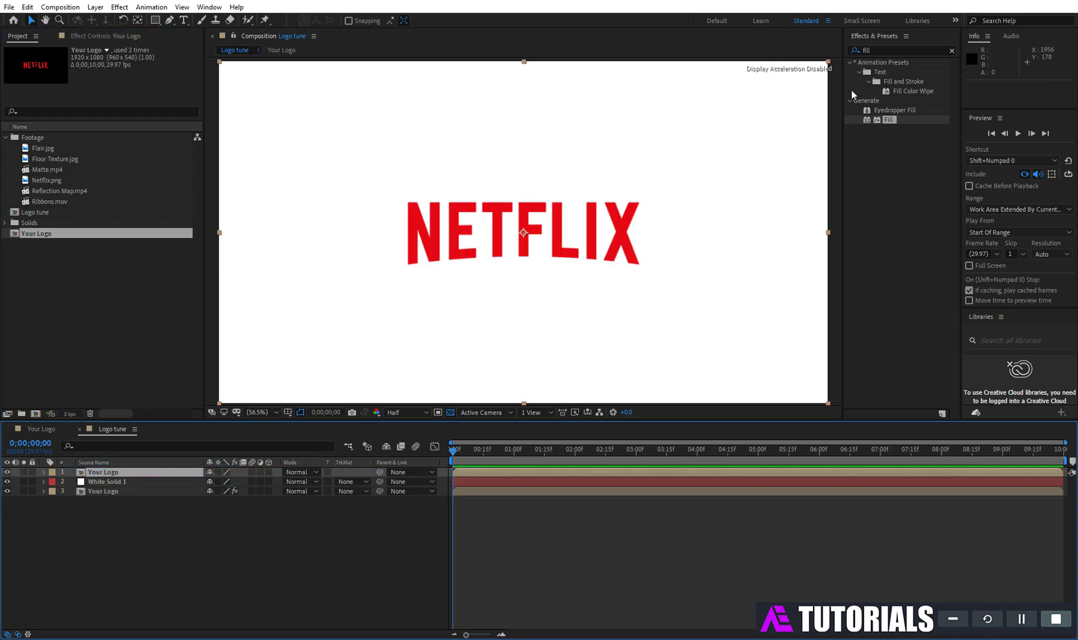
click(872, 50)
text(tint)
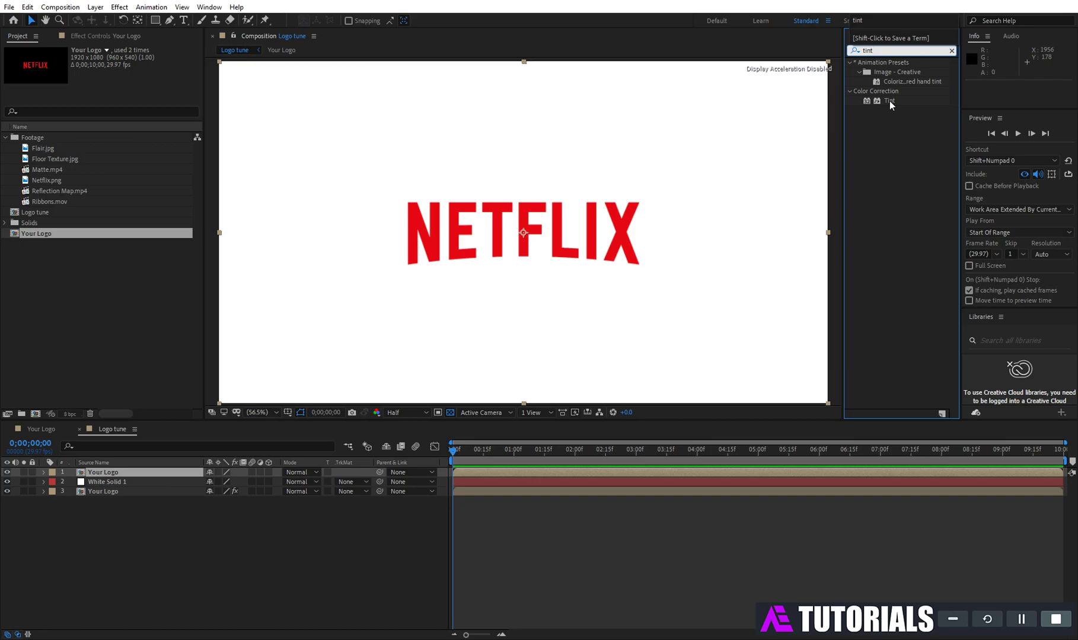
drag(889, 100, 103, 471)
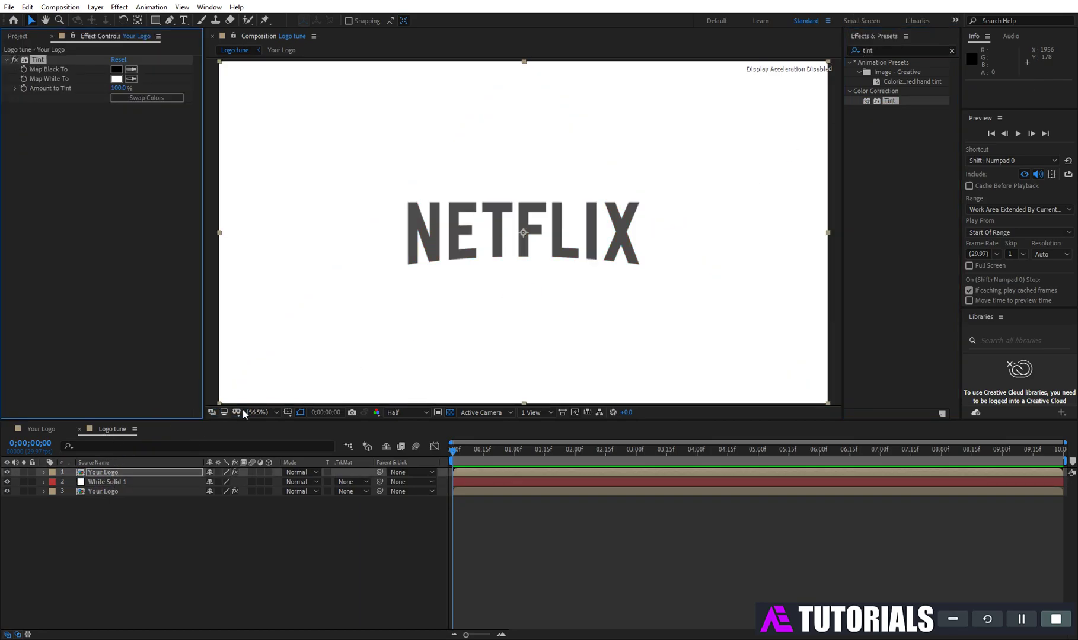
- Apply Find Edges to the upper Your Logo layer and use that layer as the white solid's luma matte
click(878, 50)
text(find)
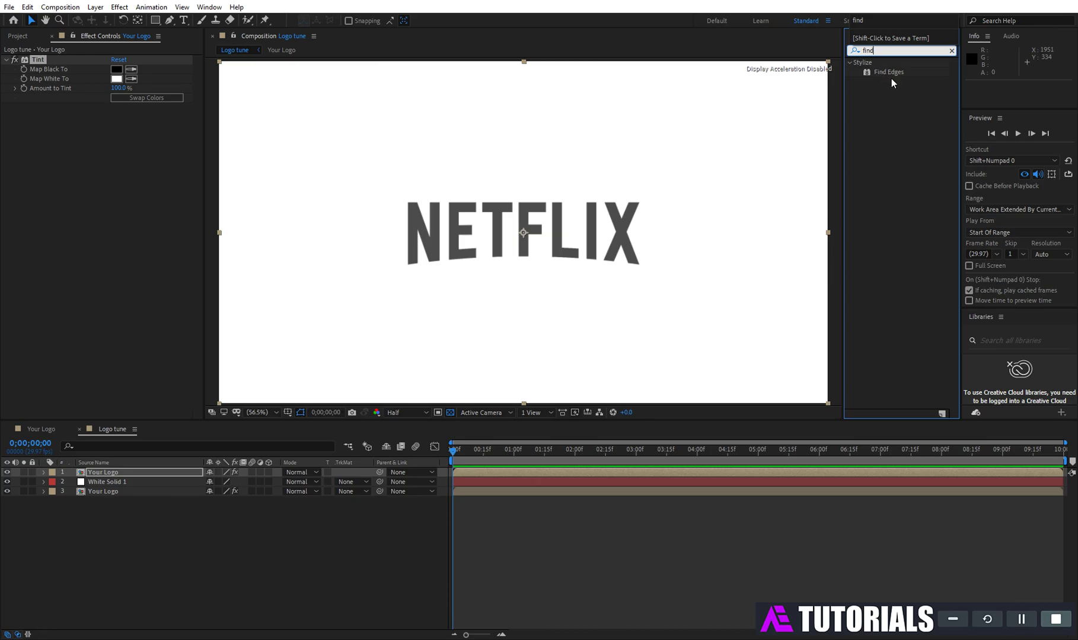
drag(888, 72, 113, 230)
click(345, 491)
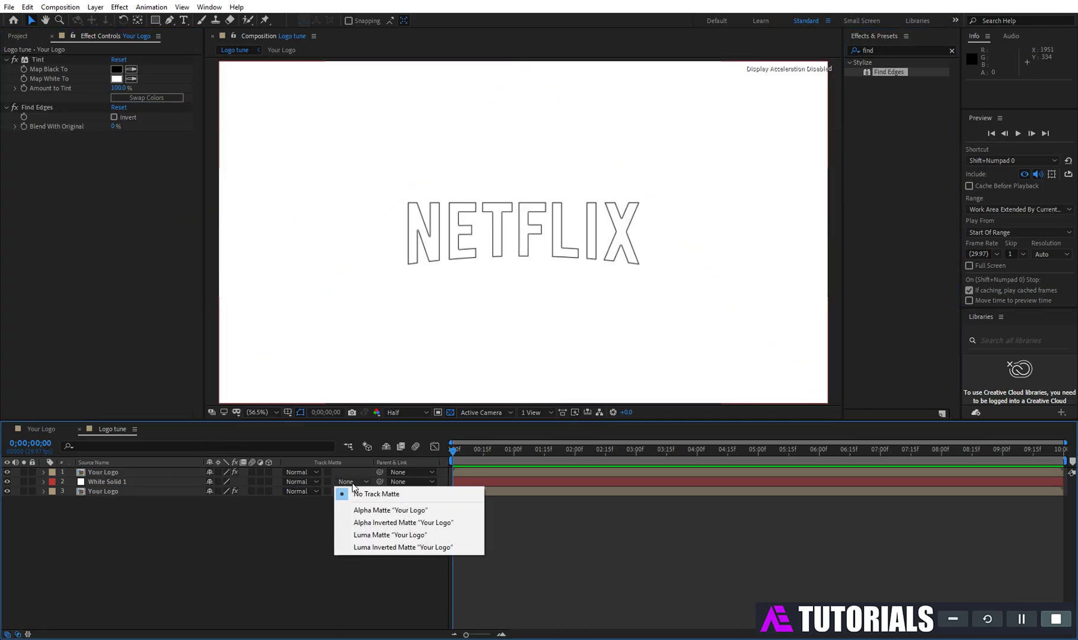
click(370, 532)
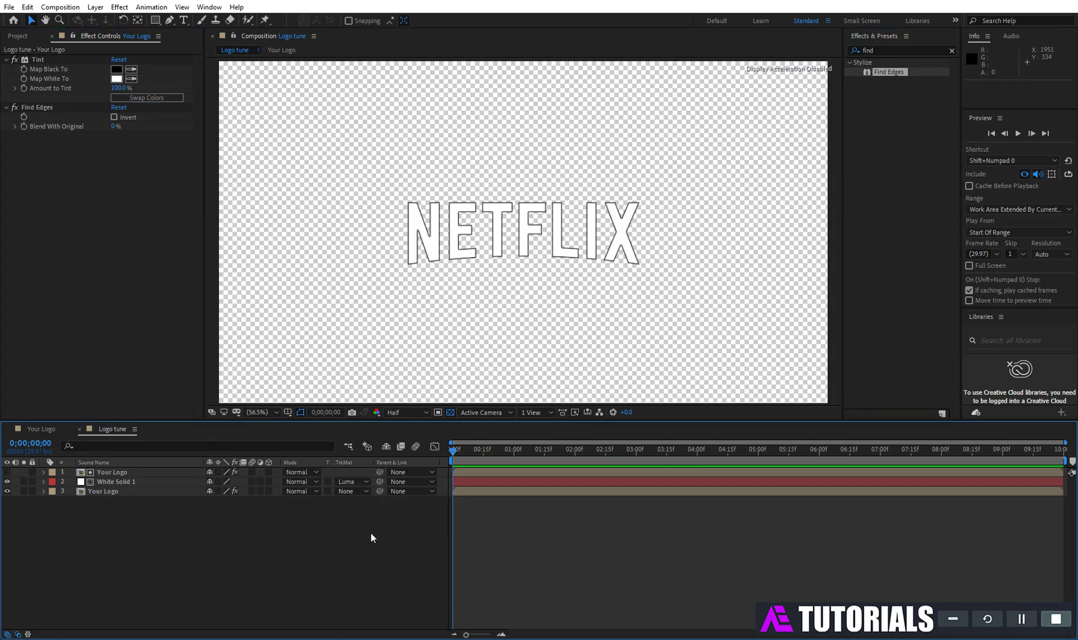
- Add an adjustment layer on top of the Logo tune layers and apply Fast Box Blur to it
right_click(197, 533)
mouse_move(254, 408)
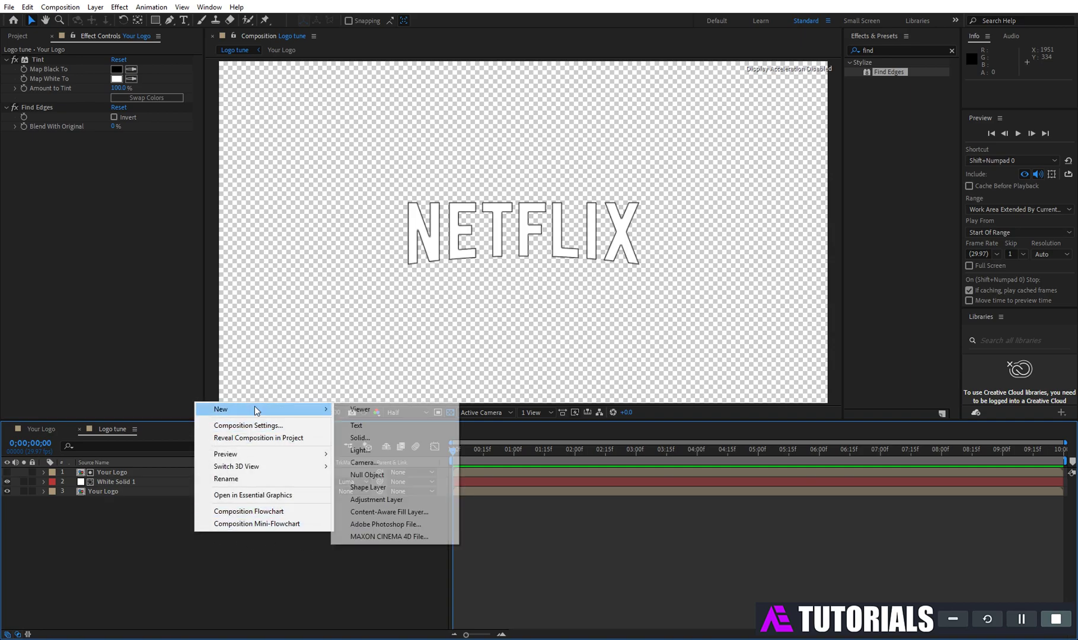
click(370, 500)
click(120, 7)
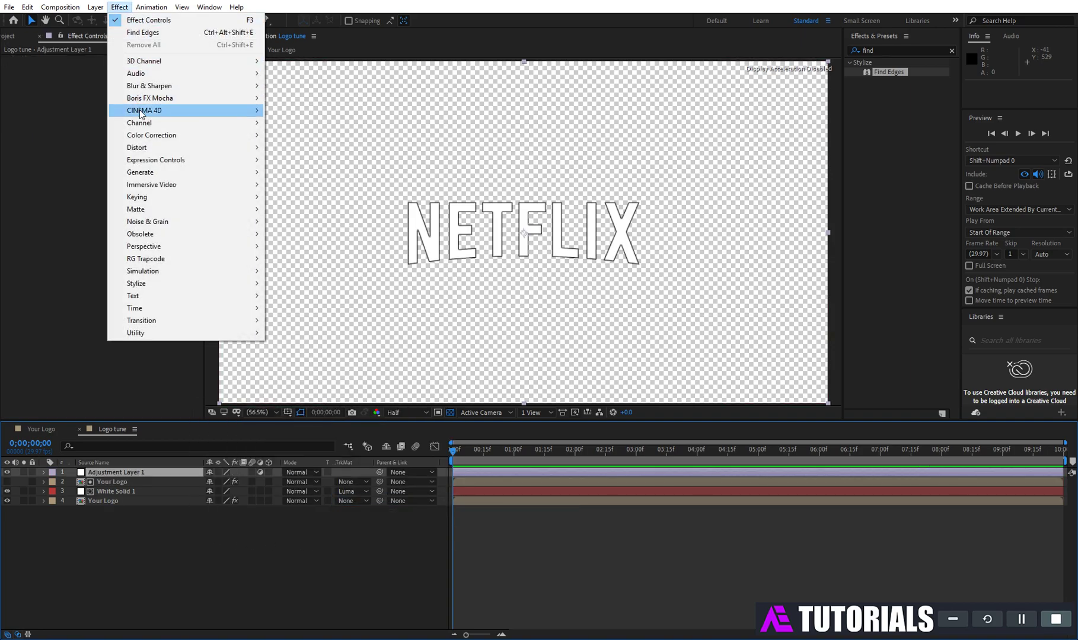
mouse_move(161, 84)
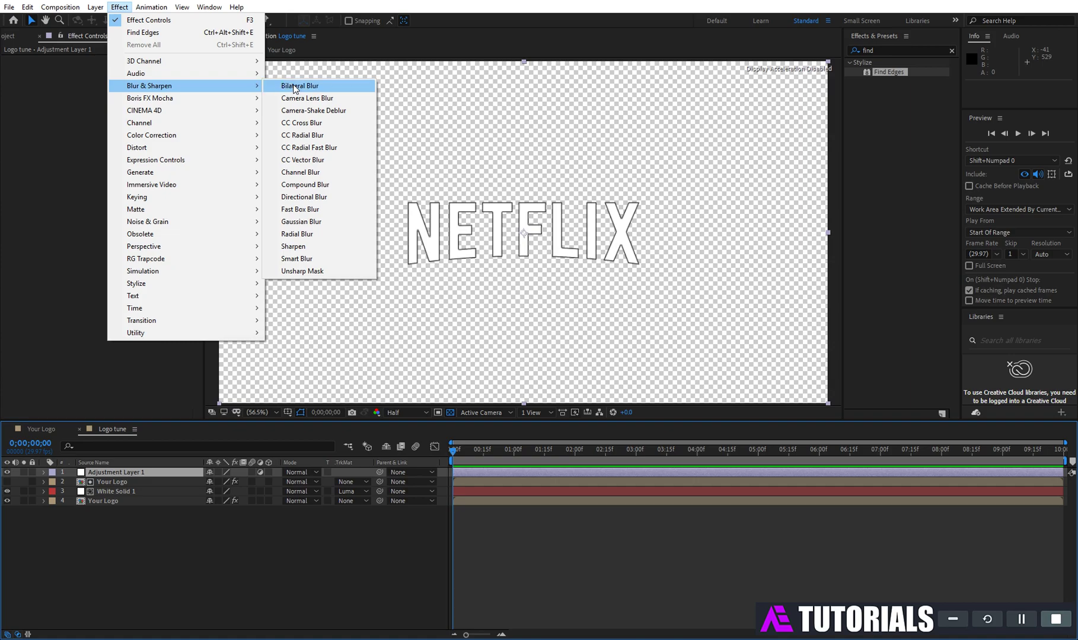
click(311, 209)
- Set the Fast Box Blur's radius to 1 and iterations to 1, and switch the preview resolution to Full
click(115, 69)
text(1)
key(Return)
click(113, 78)
text(1)
key(Return)
click(118, 162)
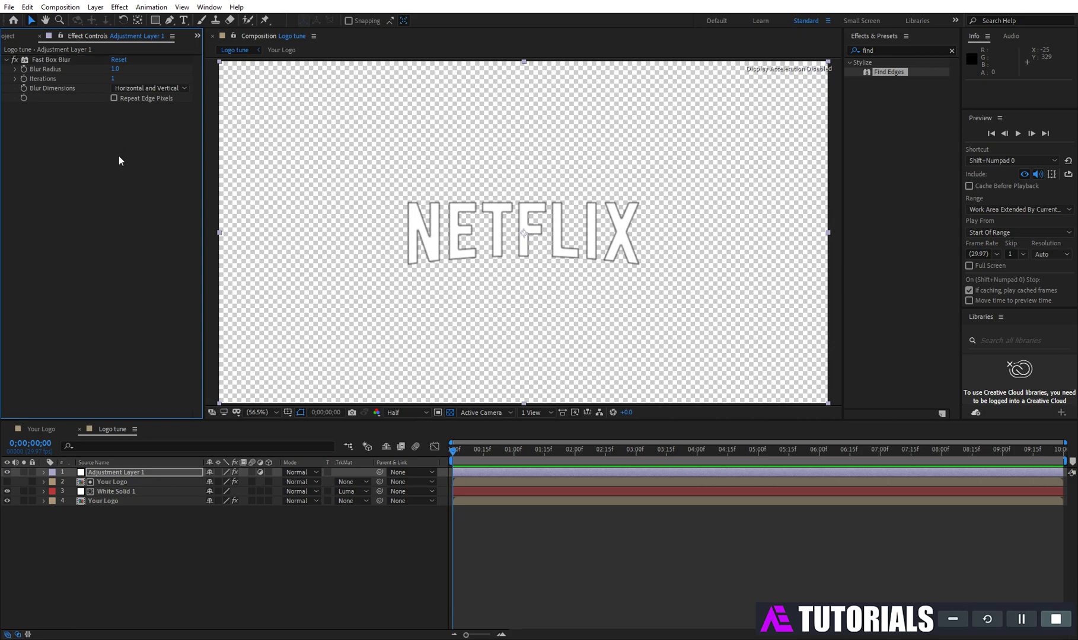
click(406, 412)
click(408, 436)
- Create a composition named Reflection Map and turn off the transparency grid
click(17, 38)
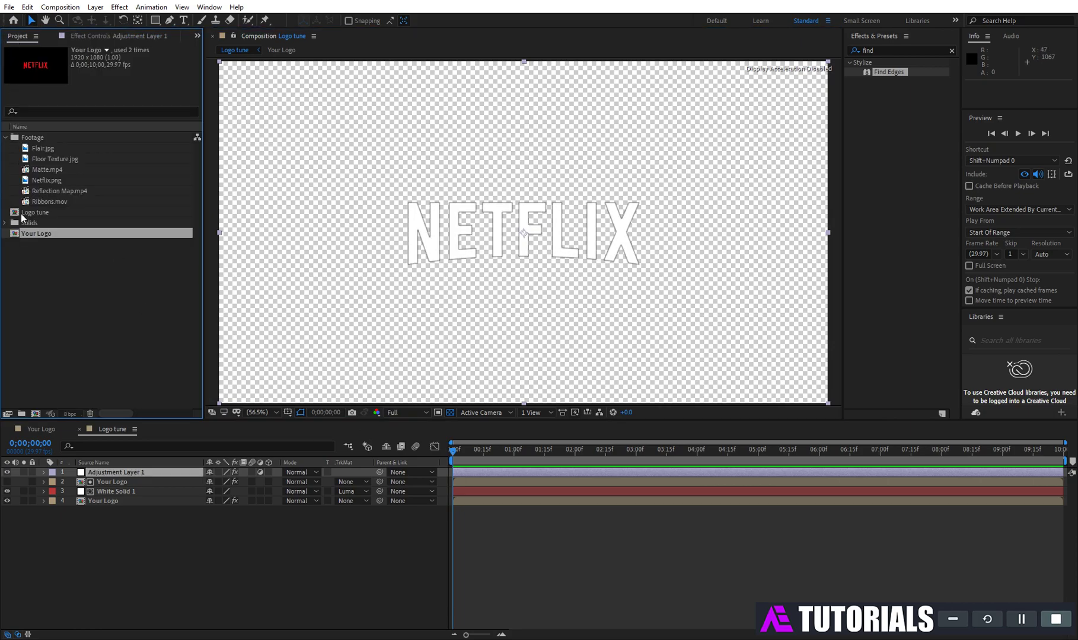
click(34, 413)
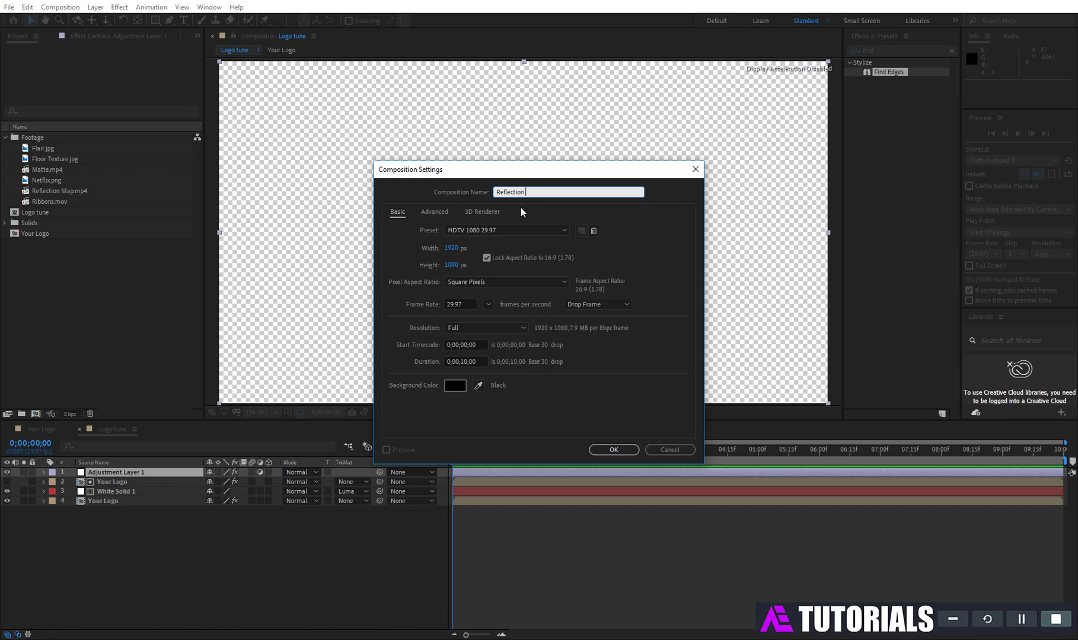
click(597, 450)
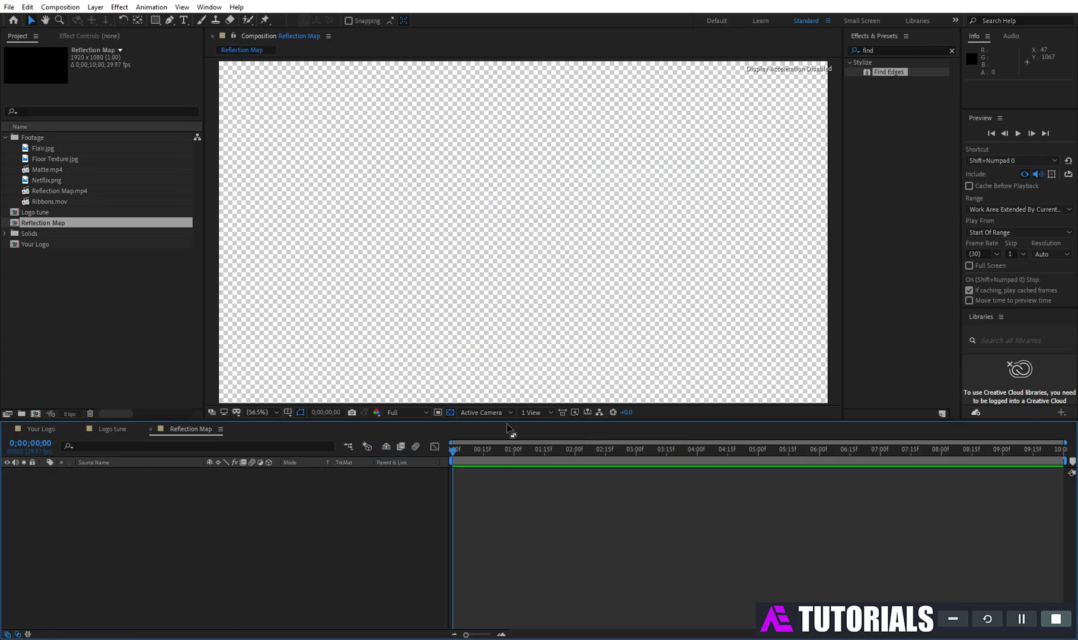
click(450, 412)
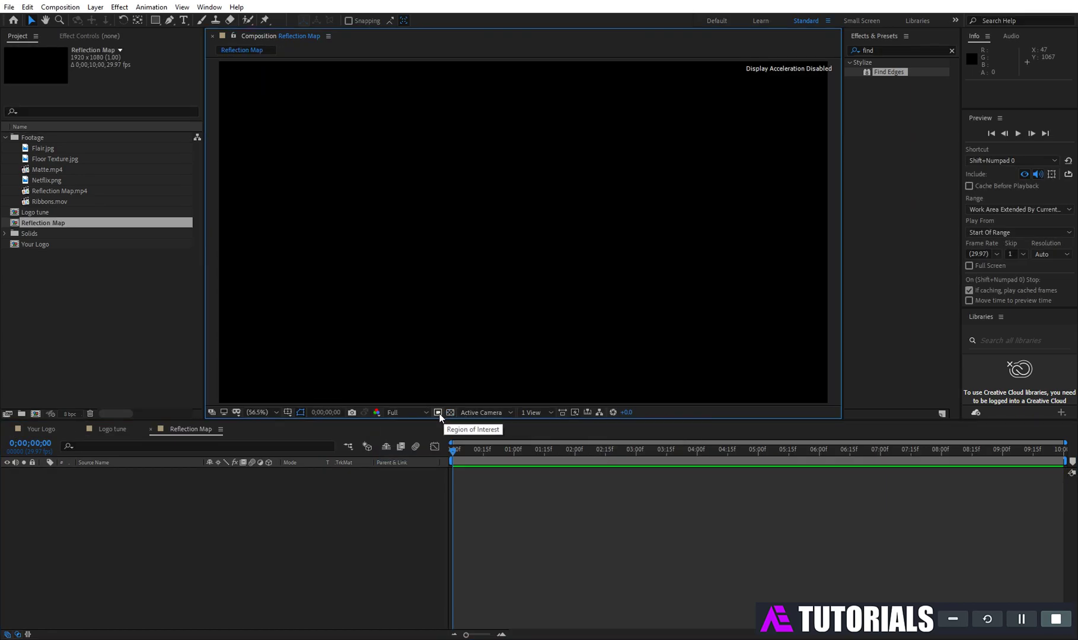
- Stack Your Logo, Reflection Map.mp4 and a hidden Logo tune layer, from top to bottom, in the Reflection Map composition
drag(38, 213, 100, 535)
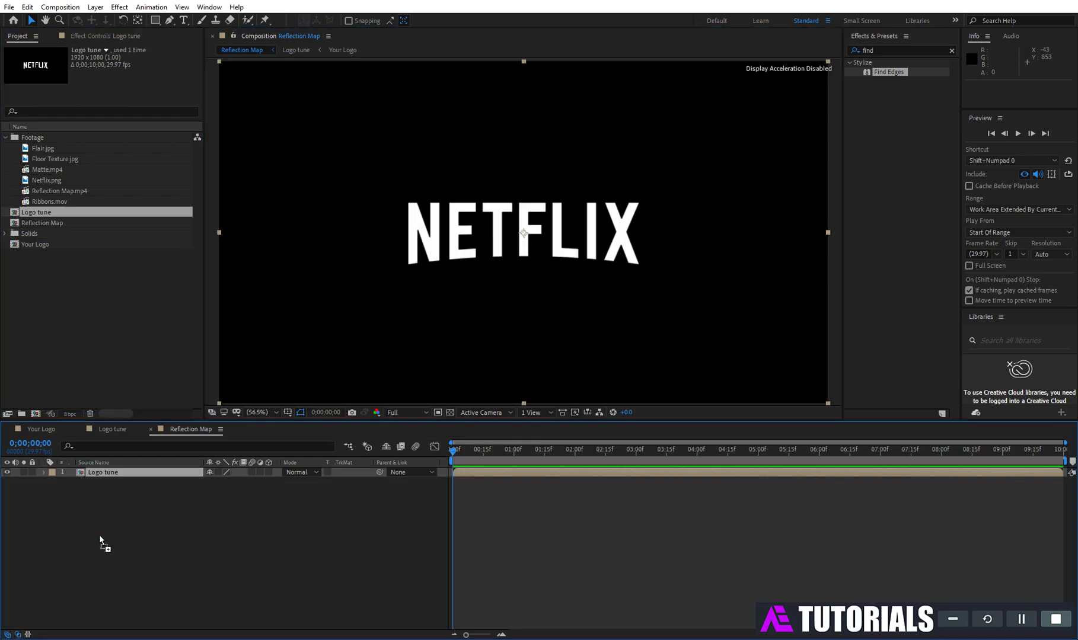
click(8, 473)
drag(47, 248, 132, 474)
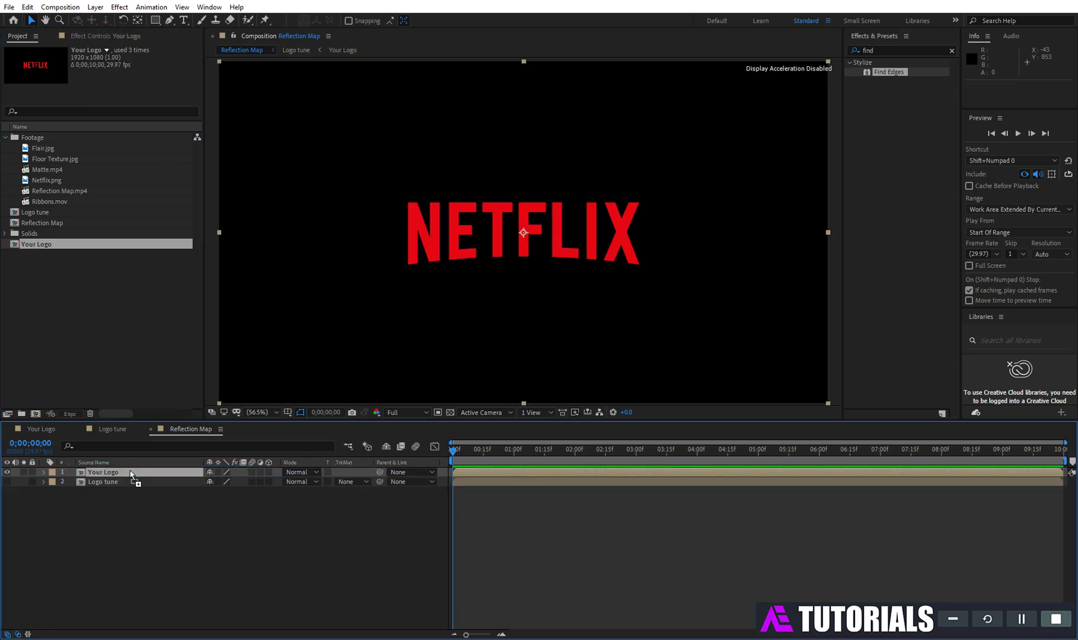
drag(58, 193, 108, 477)
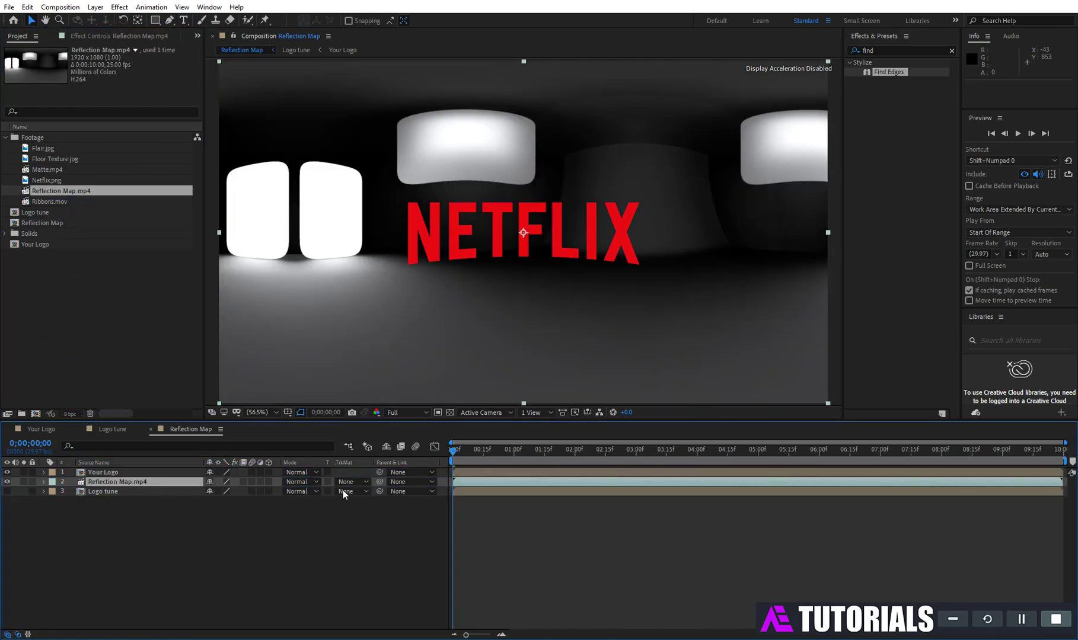
- Give Reflection Map.mp4 an alpha track matte and the Screen blending mode, with the current time at 3 seconds
click(363, 481)
click(362, 511)
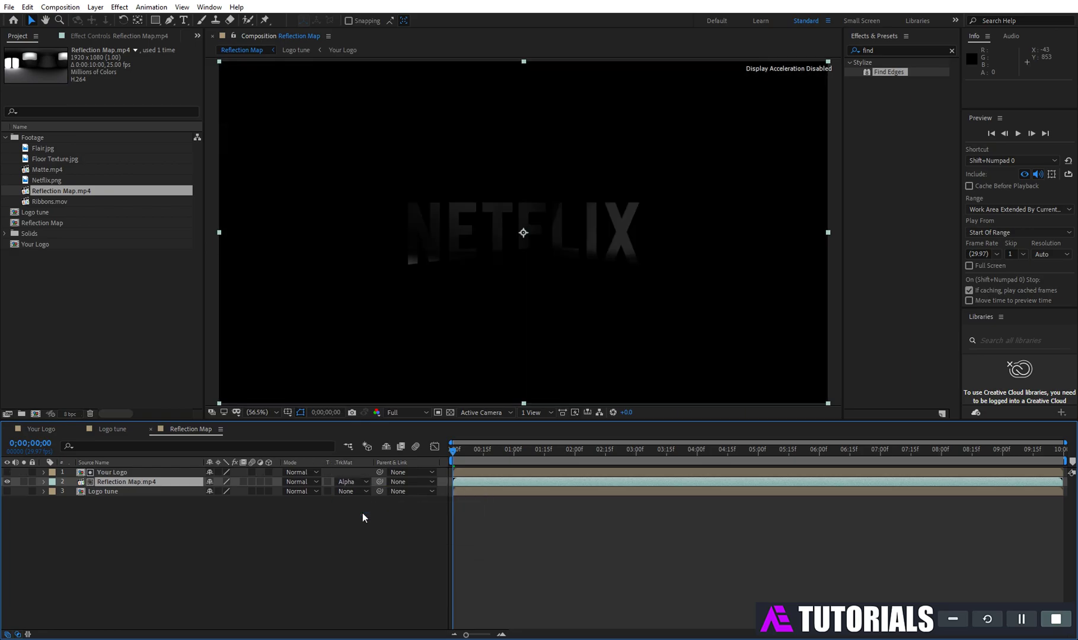
drag(483, 454, 636, 451)
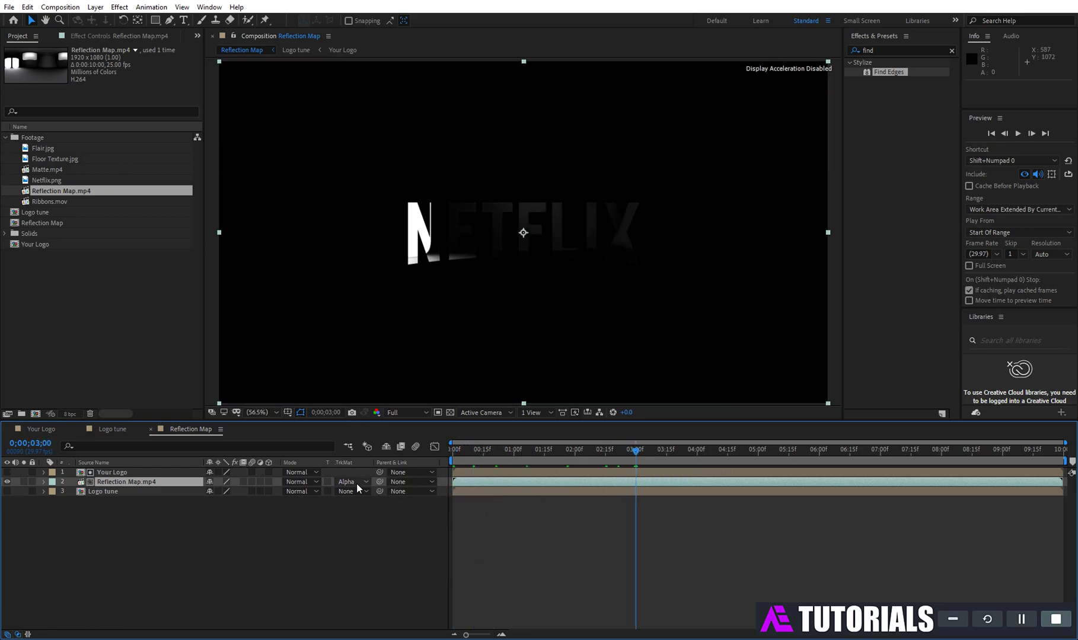
click(316, 481)
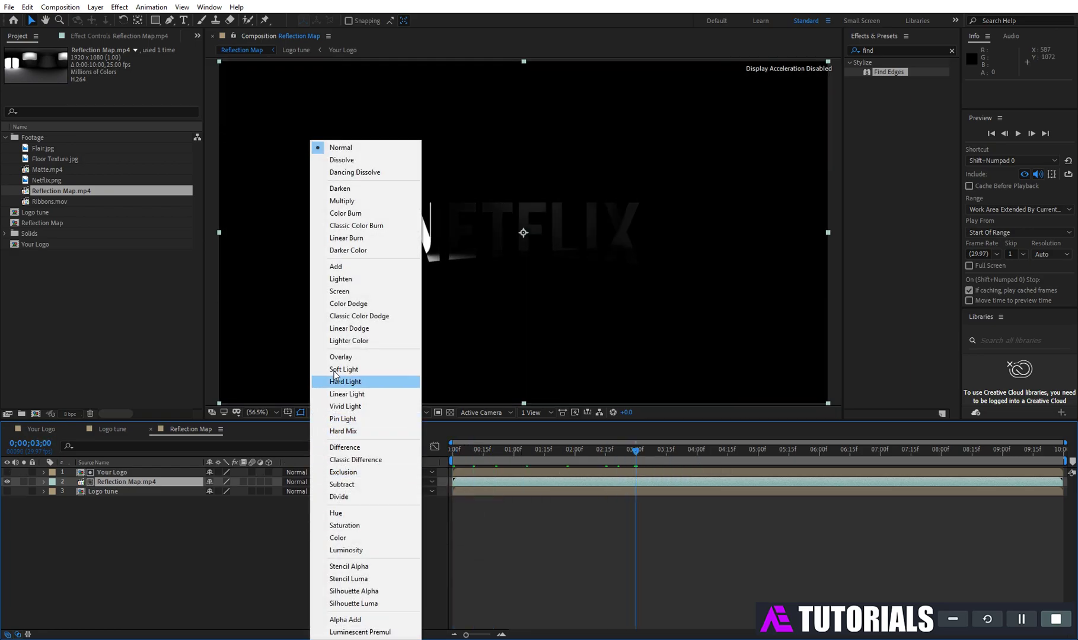
click(351, 293)
- Apply CC Glass to the Reflection Map.mp4 layer and use the Logo tune layer as its bump map
click(867, 51)
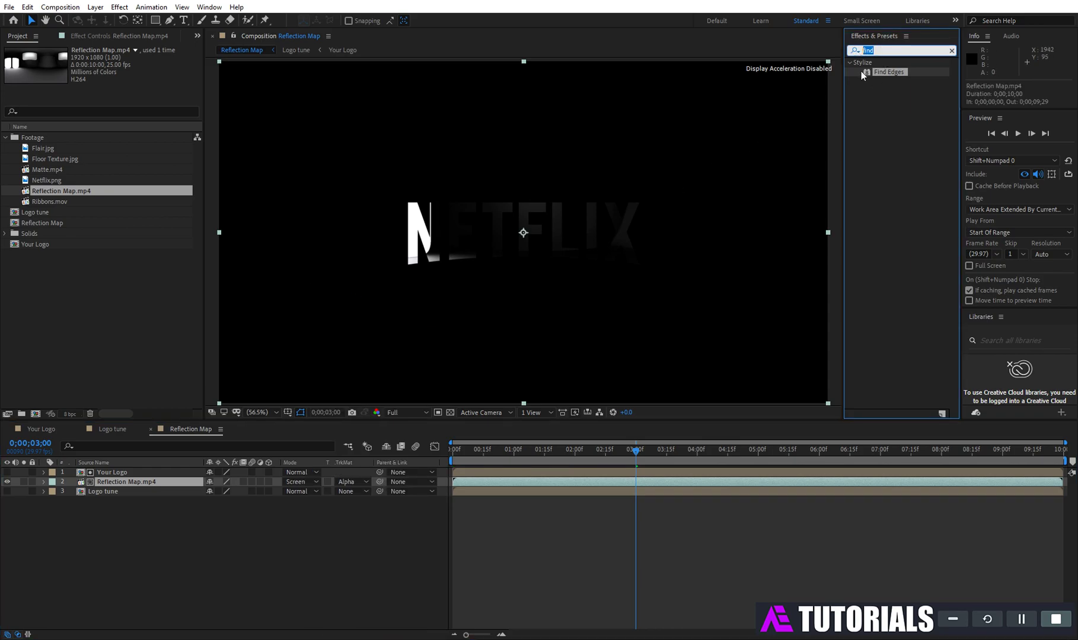
text(cc)
text( gl)
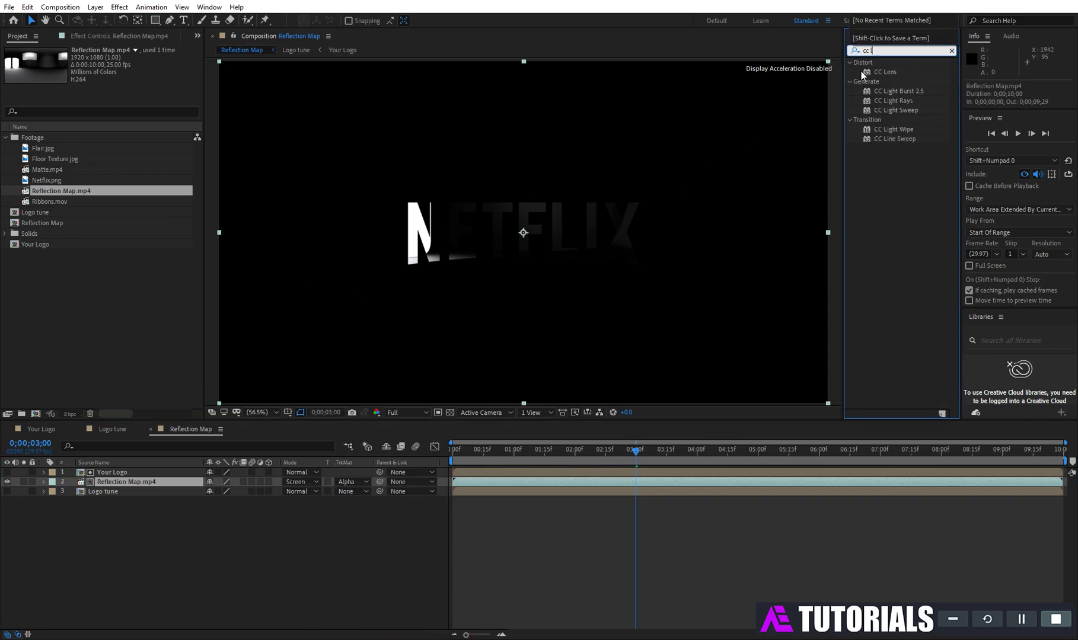
drag(886, 90, 157, 481)
click(16, 69)
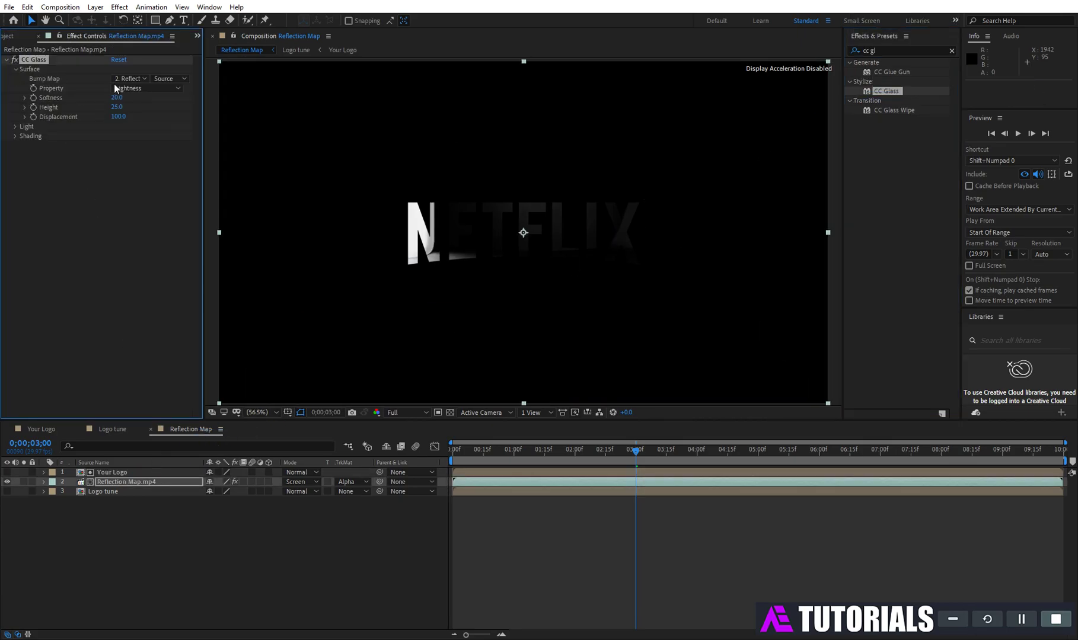
click(128, 78)
click(149, 134)
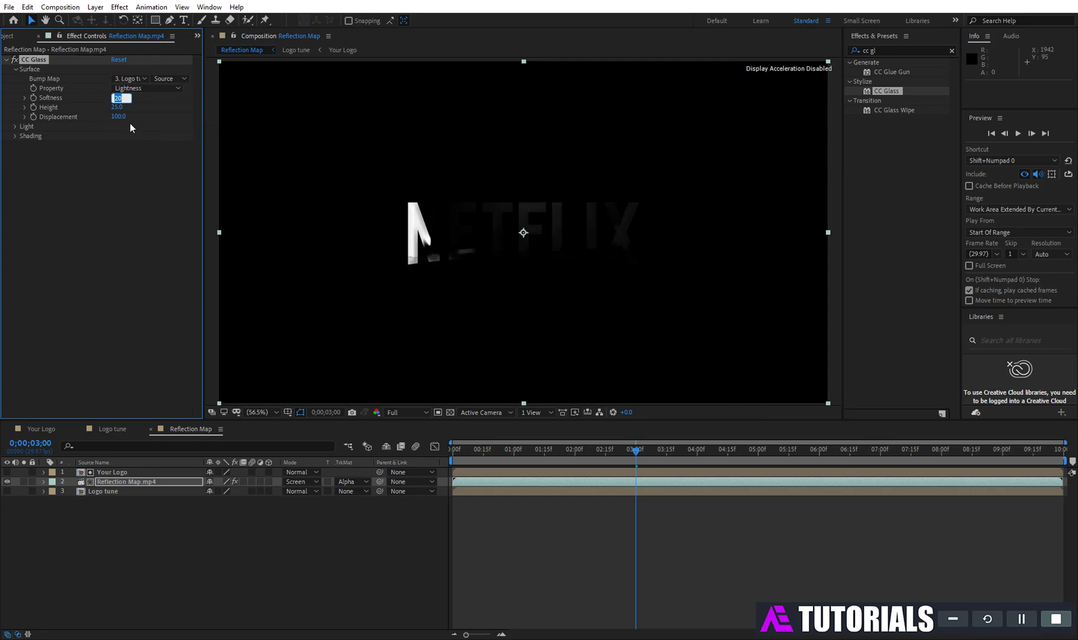
- Set CC Glass softness to 75, height to 75 and displacement to -265
key(Return)
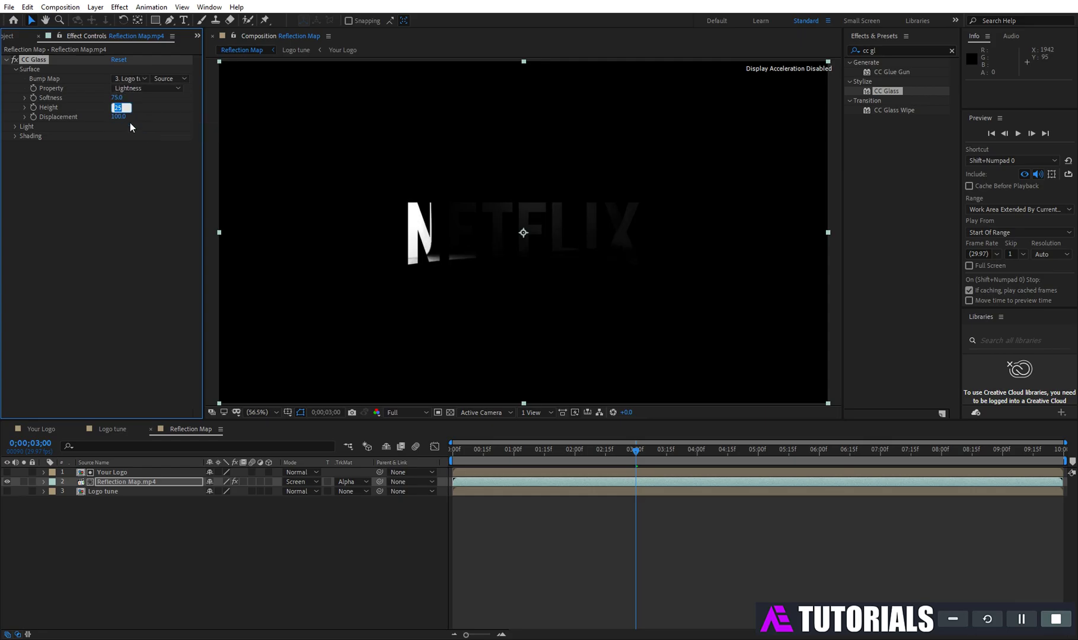
click(121, 116)
text(-)
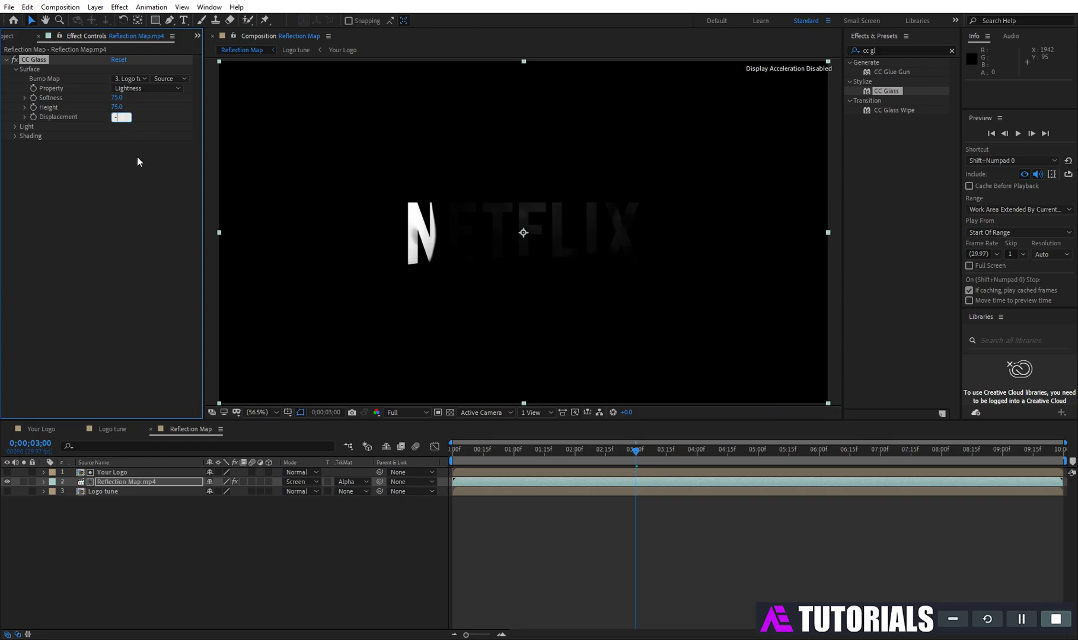
text(265)
key(Return)
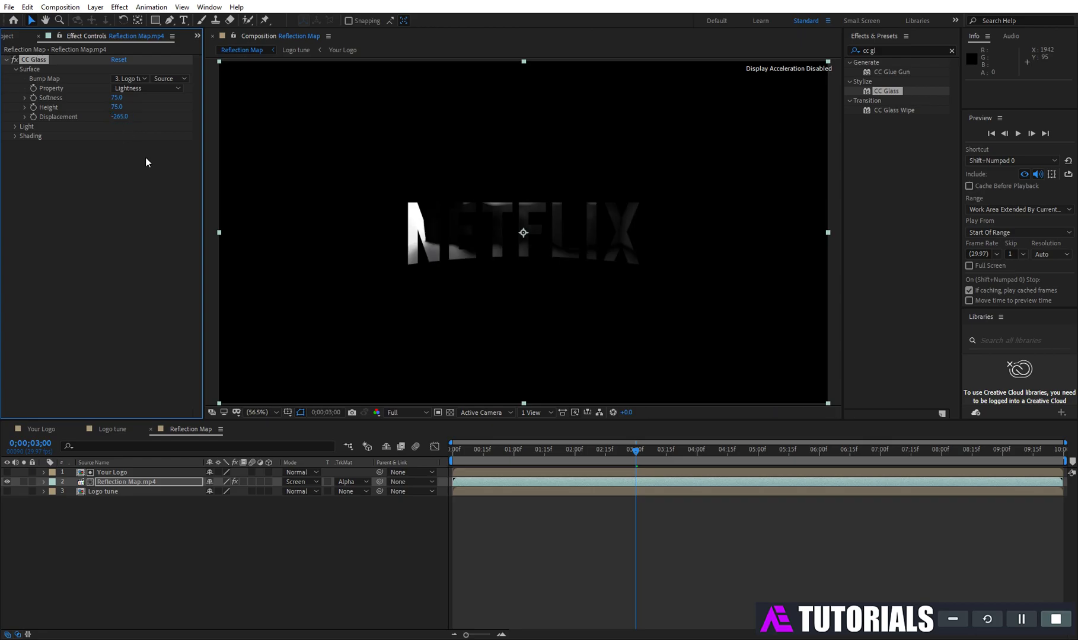
- Find the CC Blobbylize effect and apply it to the Reflection Map.mp4 layer below CC Glass
key(BackSpace)
key(BackSpace)
key(BackSpace)
click(855, 51)
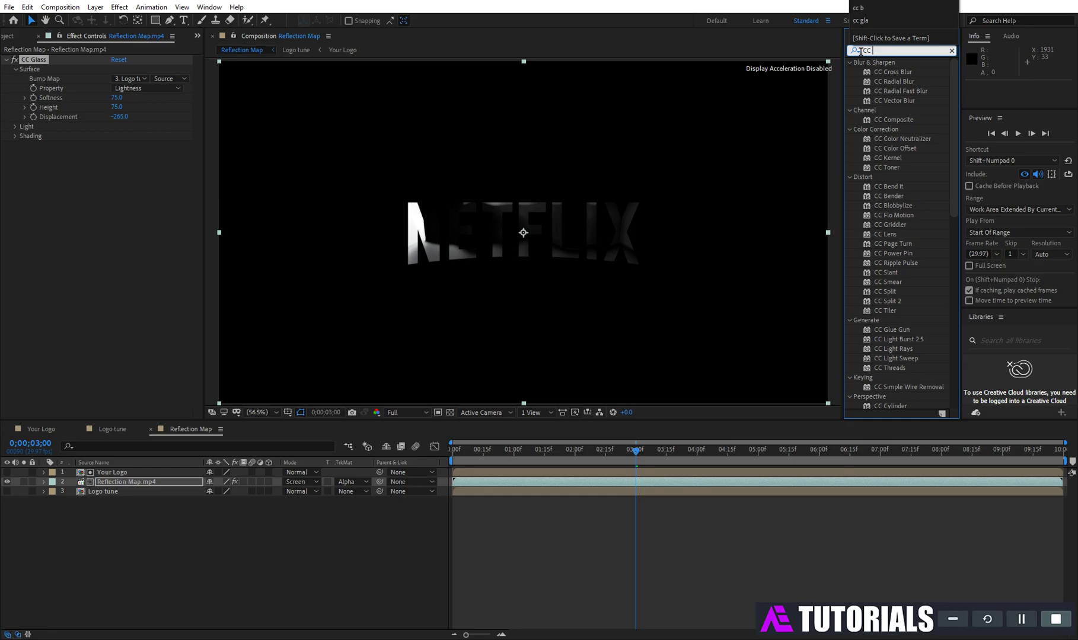
text(b)
drag(892, 91, 128, 204)
- Set CC Blobbylize's blob layer to Logo tune, its softness to 1 and its cut away to 0
click(15, 155)
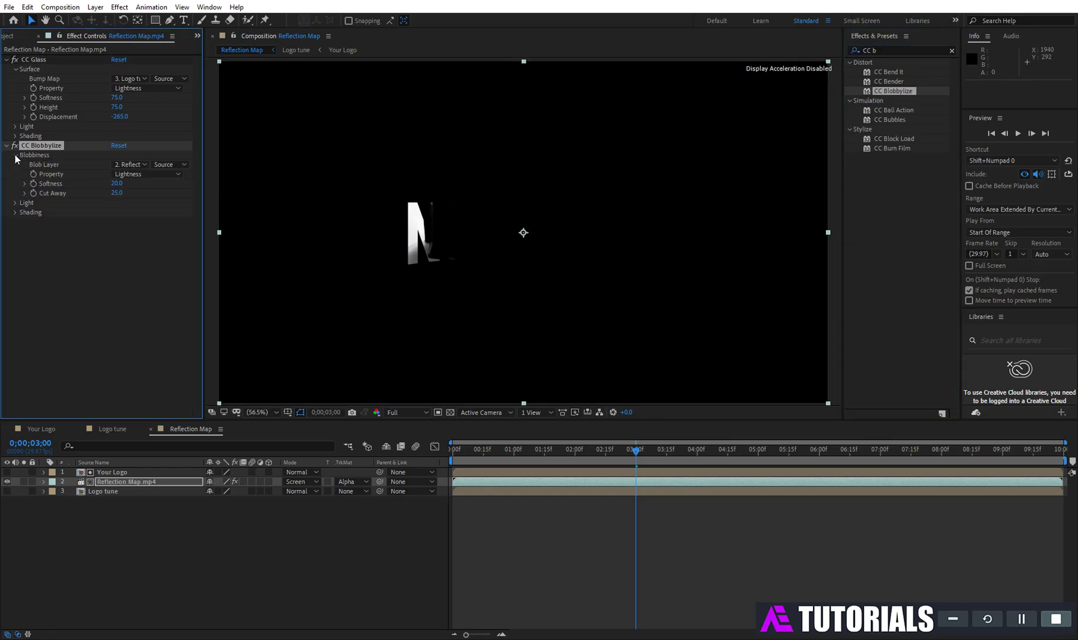
click(119, 162)
click(146, 217)
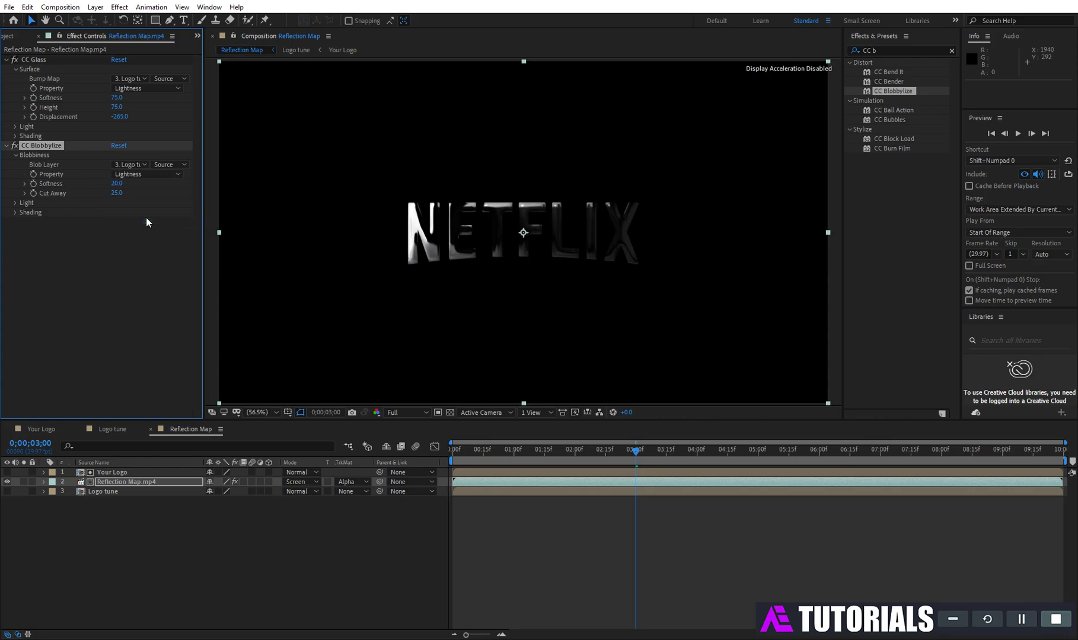
click(116, 184)
key(Return)
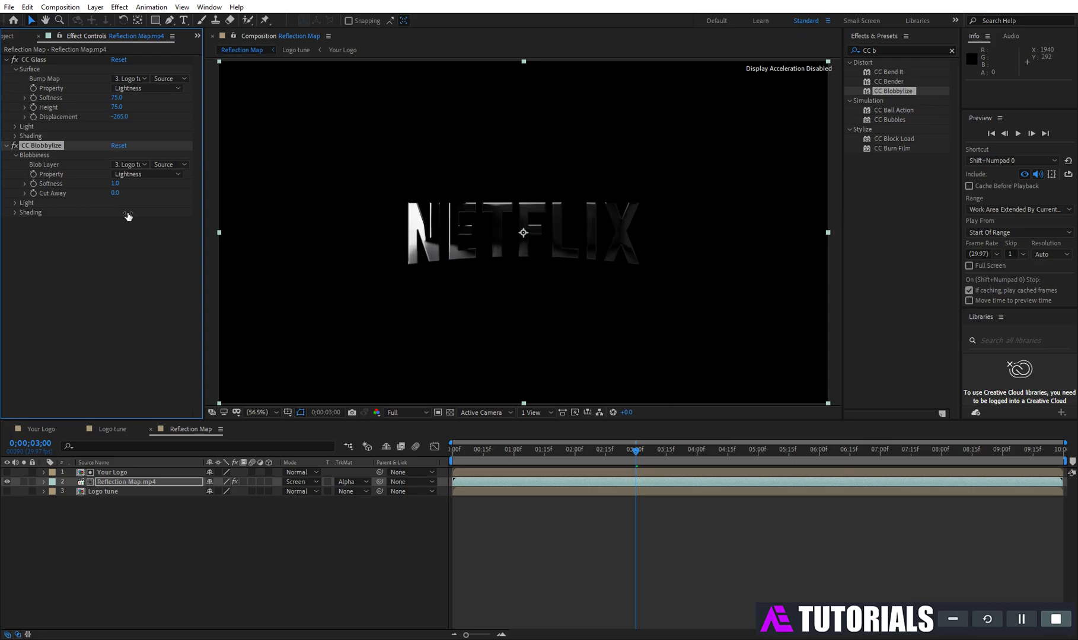
- Create a composition named Logo RF and move it out of the Footage folder
click(16, 36)
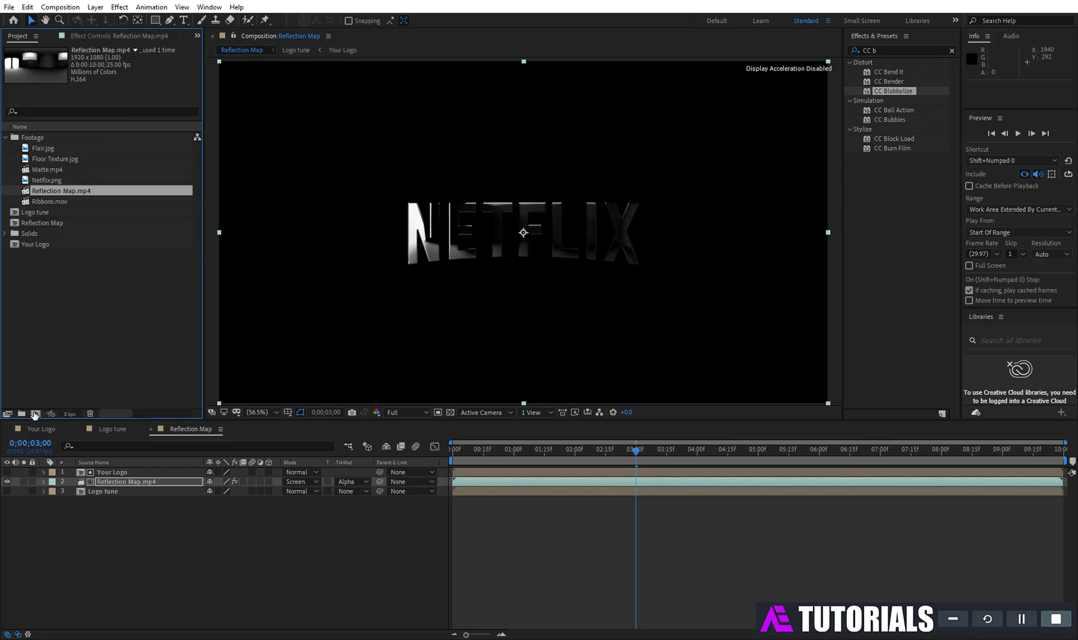
click(35, 414)
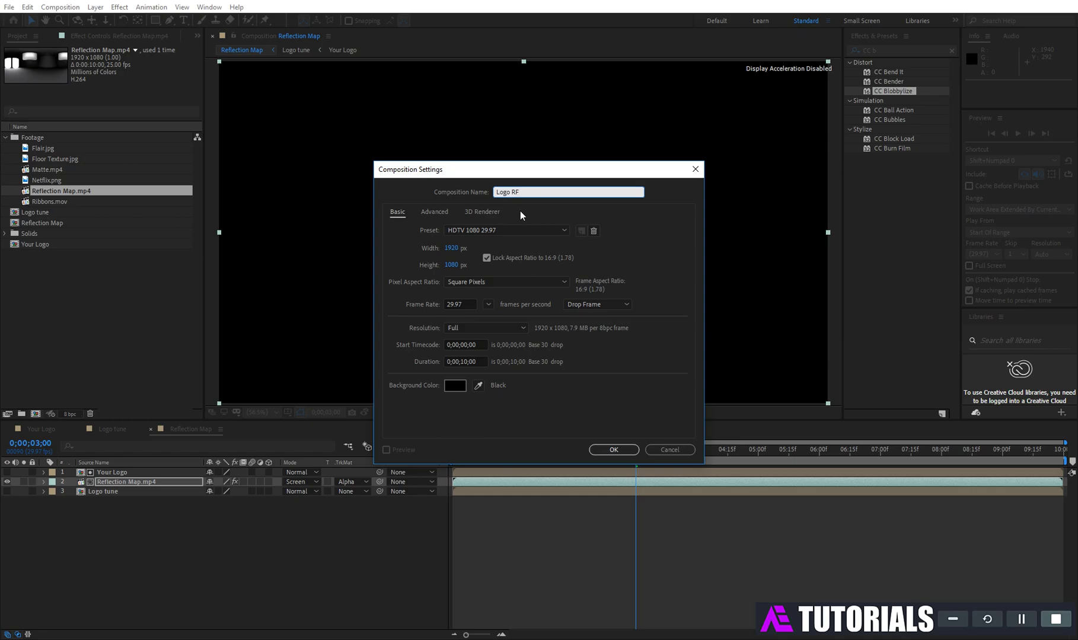
click(603, 447)
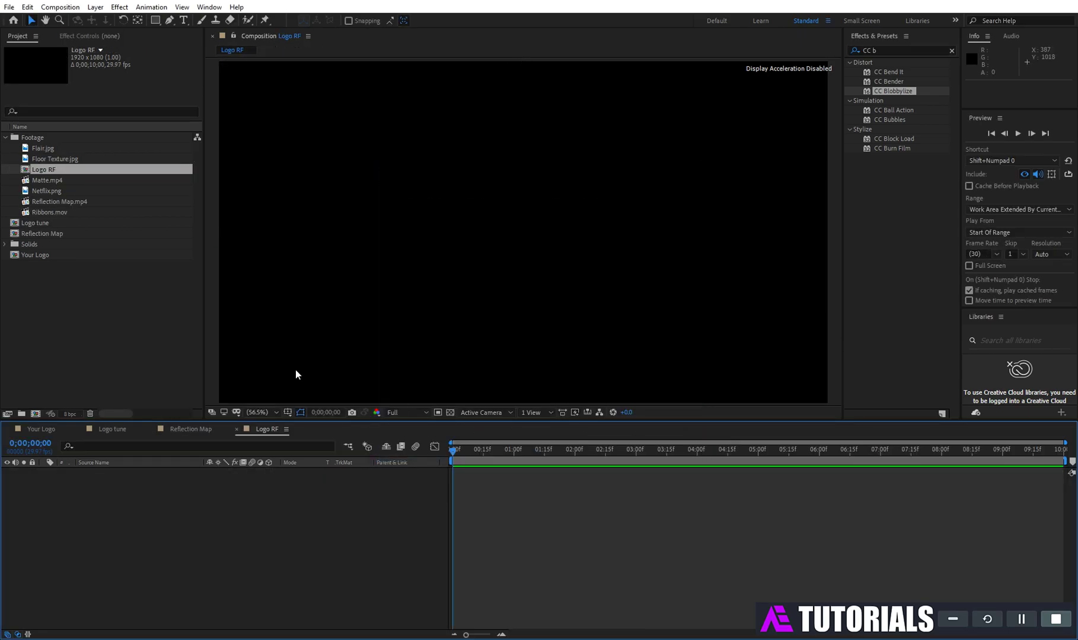
drag(44, 170, 125, 531)
- Add Your Logo to the Logo RF composition and place the Reflection Map composition above it, with the current time at 0;00;03;01
click(42, 257)
drag(545, 460, 639, 456)
click(48, 233)
drag(47, 233, 104, 472)
- Set the Reflection Map layer's blending mode to Hard Light and its opacity to 40%
click(301, 472)
click(354, 383)
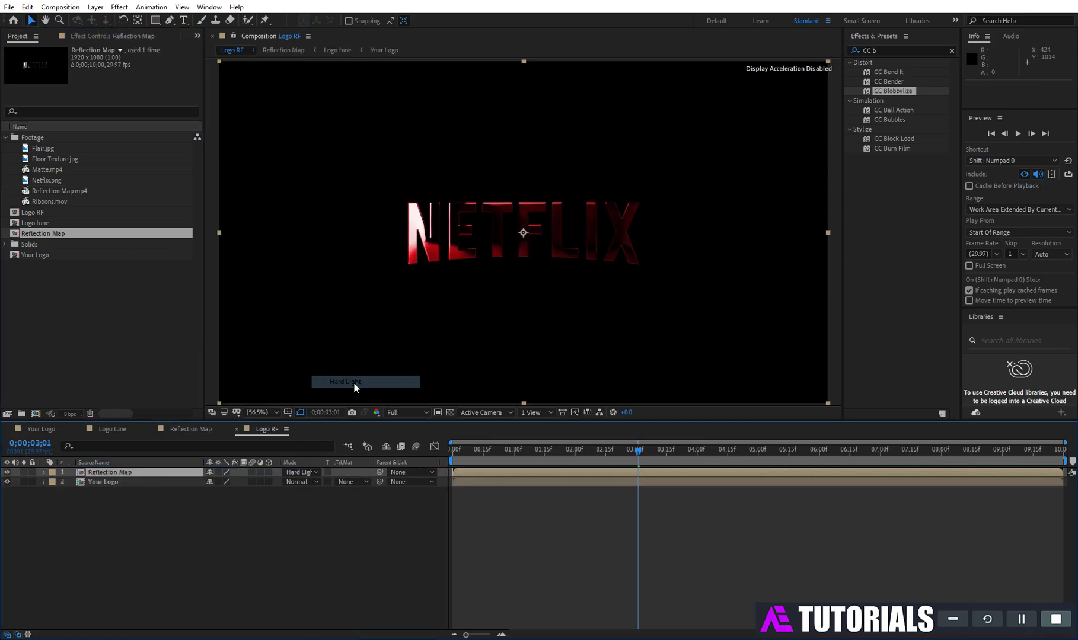
click(174, 473)
key(t)
click(212, 483)
text(0)
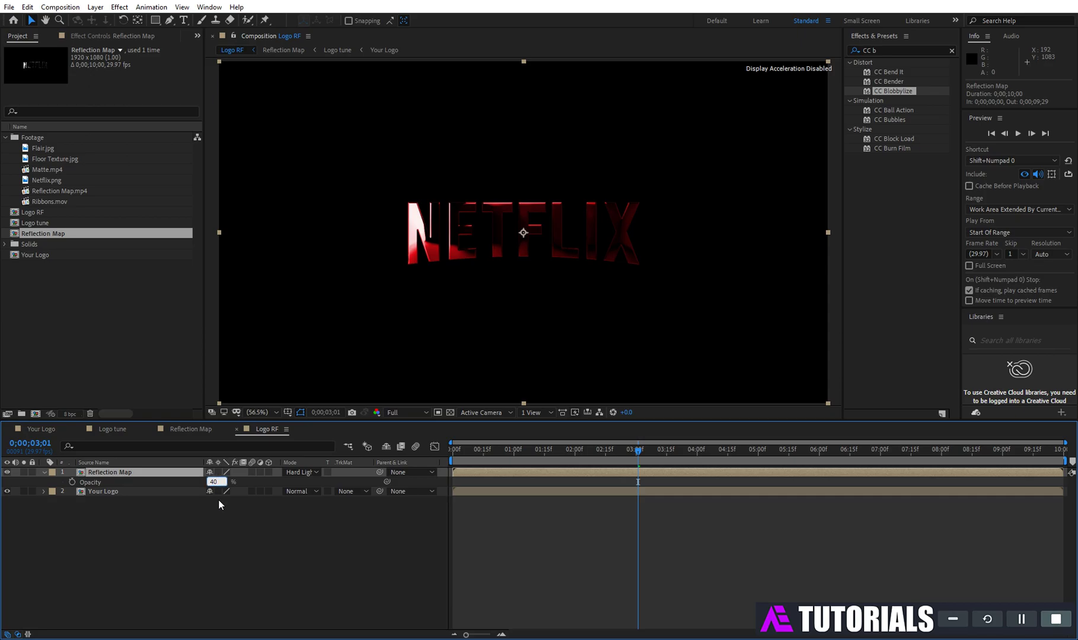
key(Return)
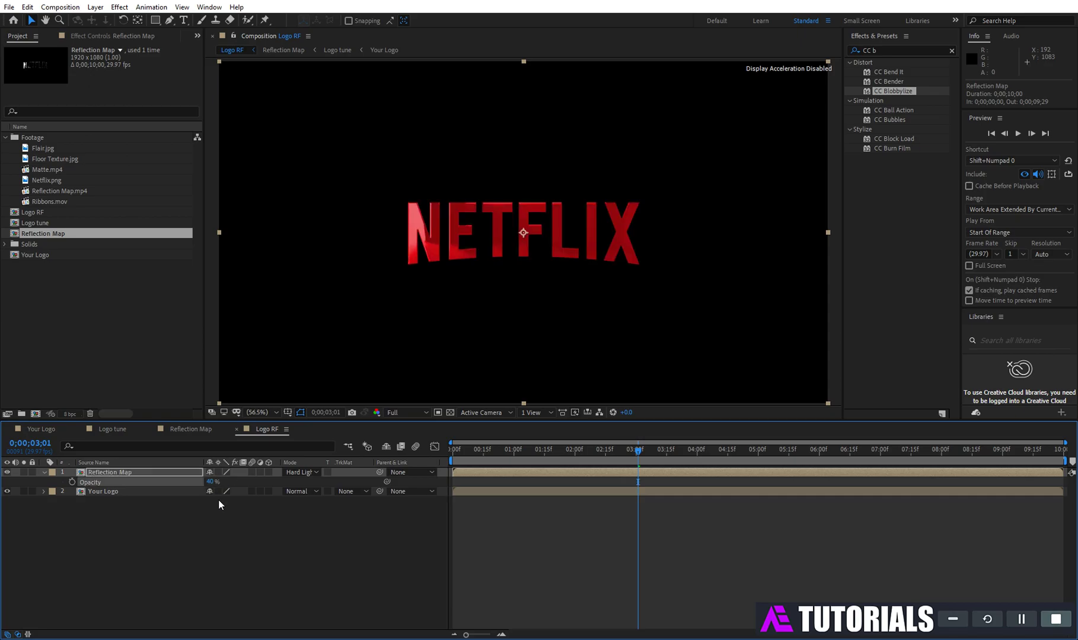
click(45, 472)
- Duplicate the Reflection Map layer in Logo RF and set the upper copy's blending mode to Screen
click(111, 473)
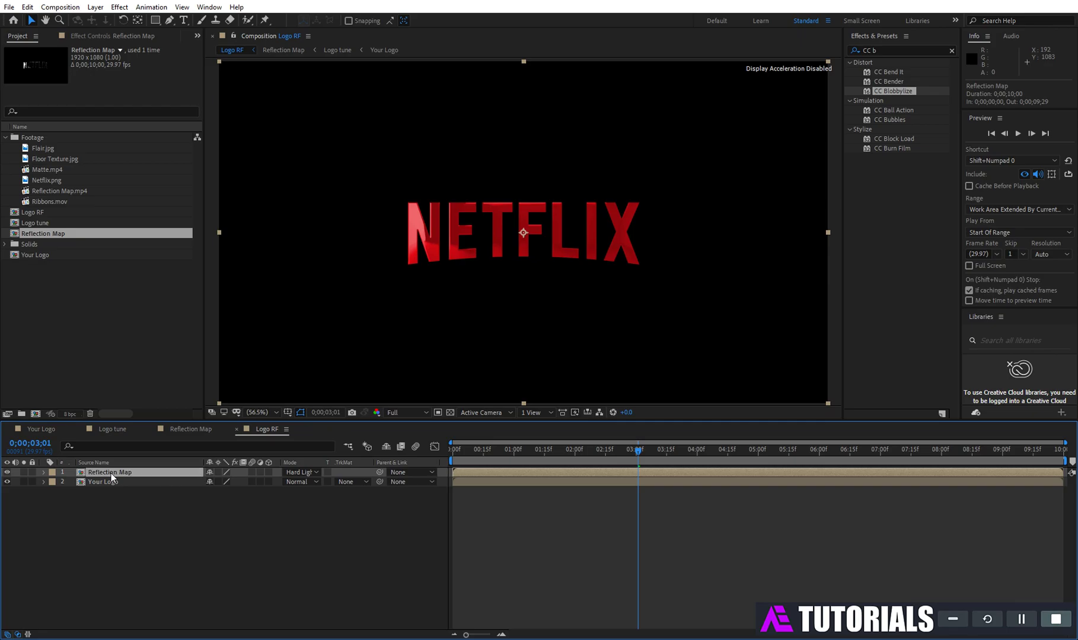
key(ctrl+d)
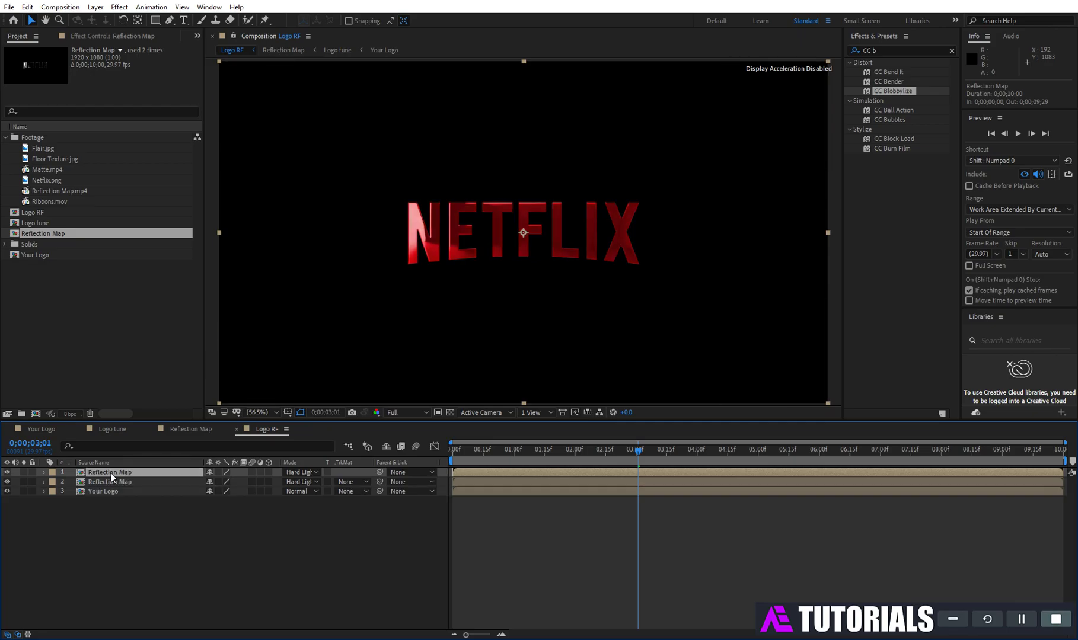
click(296, 474)
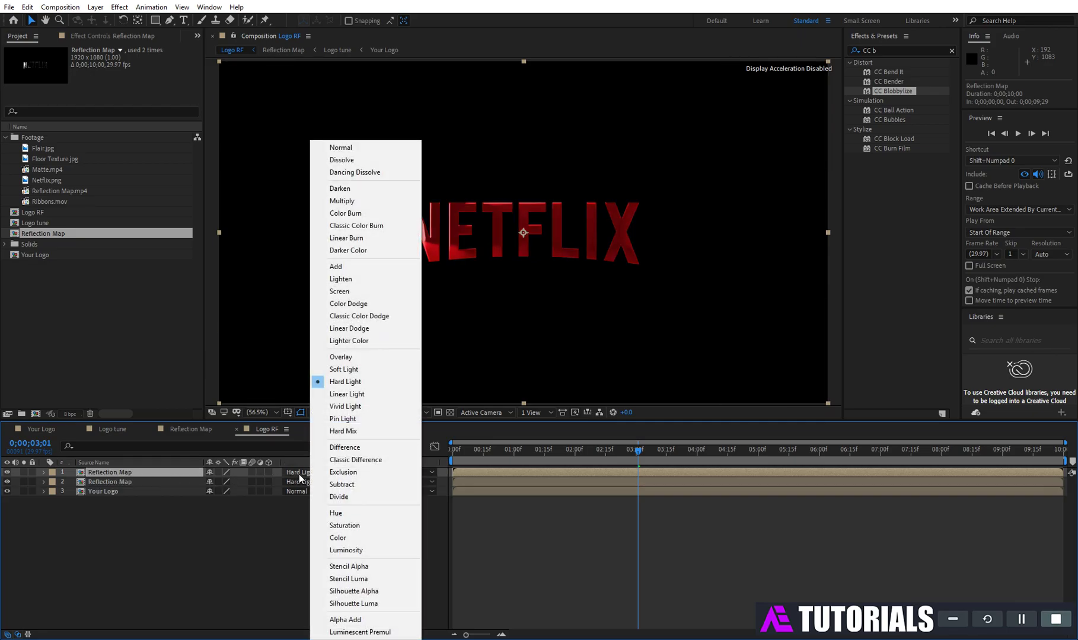
click(342, 291)
- Create a composition named Floor Texture, go to 3 seconds and add Floor Texture.jpg to it
click(36, 413)
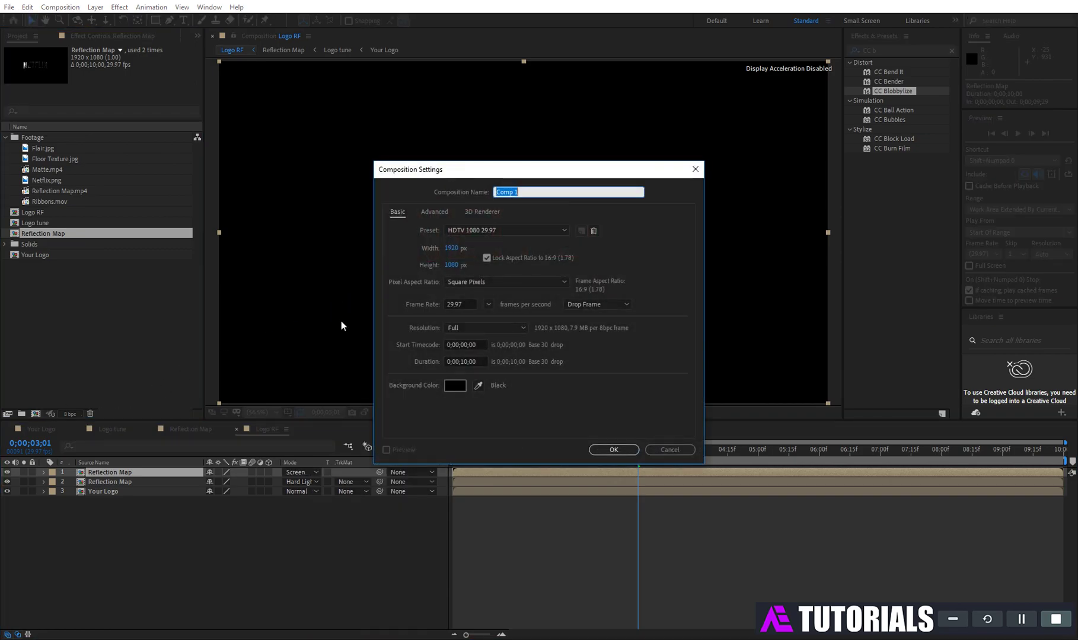
text(Floor)
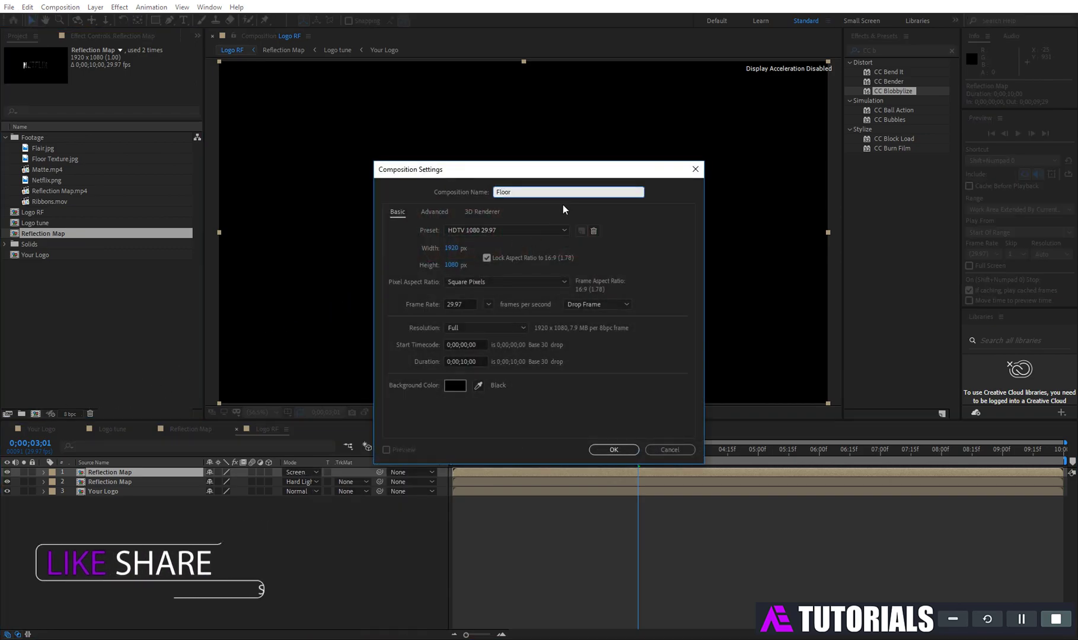
text( Texture)
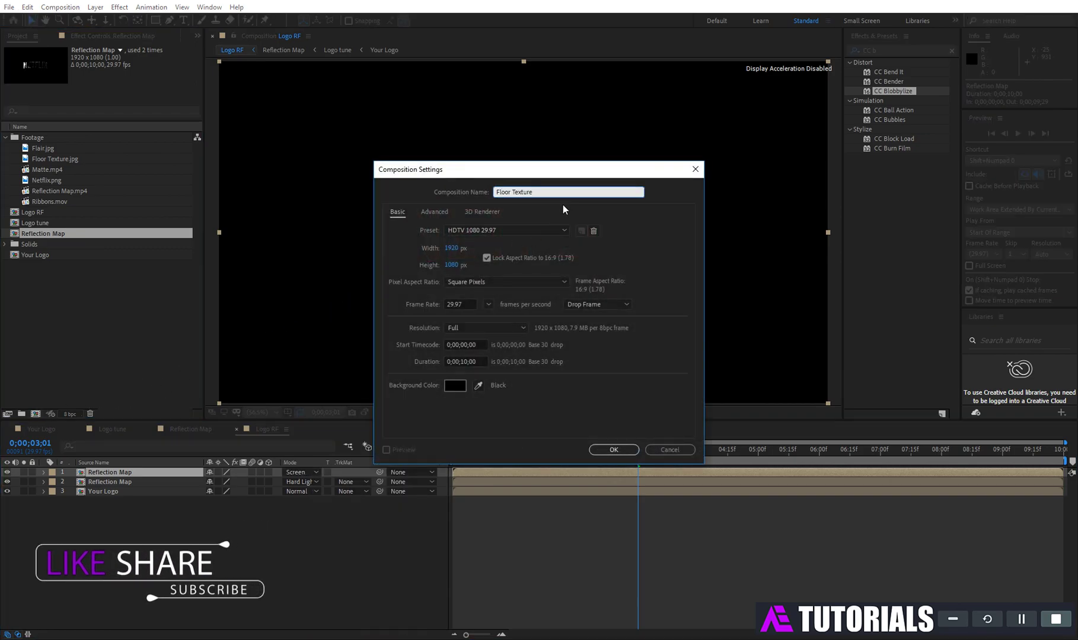
click(613, 449)
drag(622, 454, 635, 454)
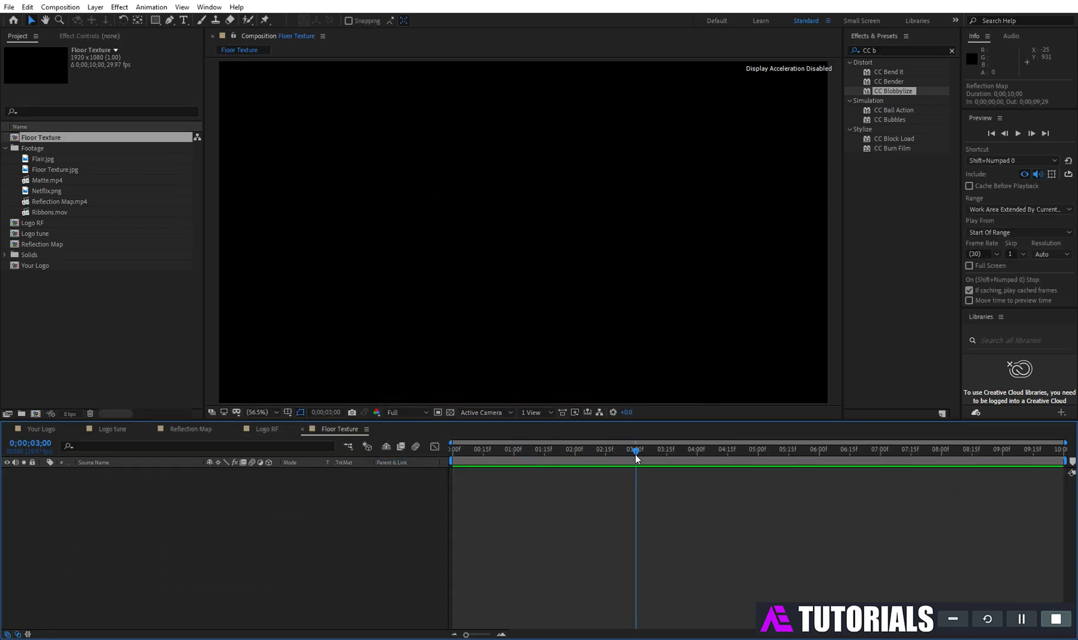
drag(55, 169, 136, 493)
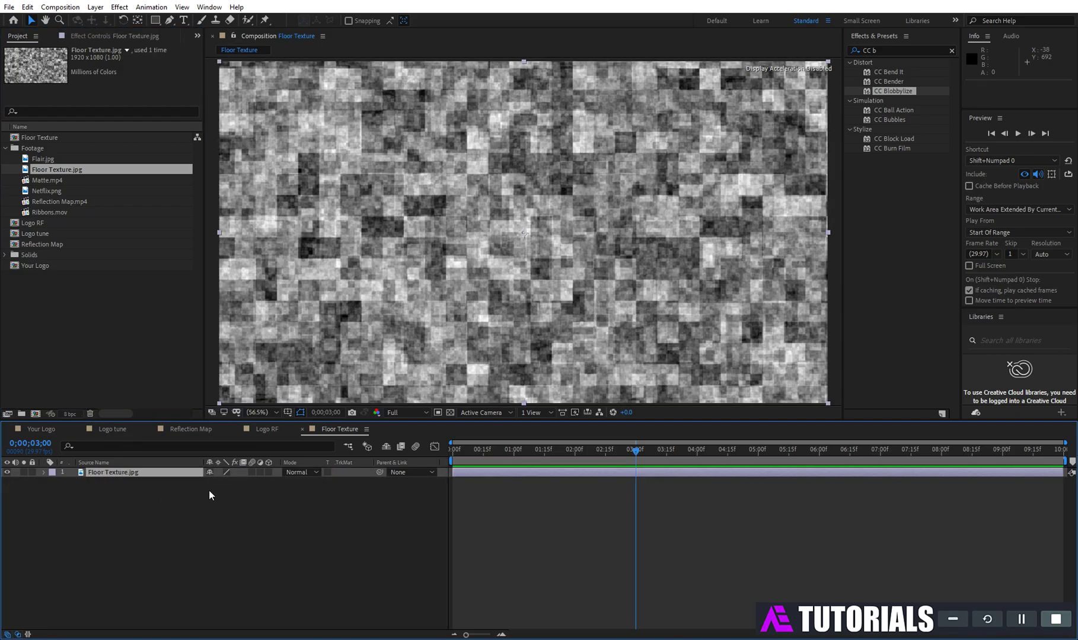
- Make the Floor Texture.jpg layer 3D and set its Y position to 800 and Z position to -800
click(268, 472)
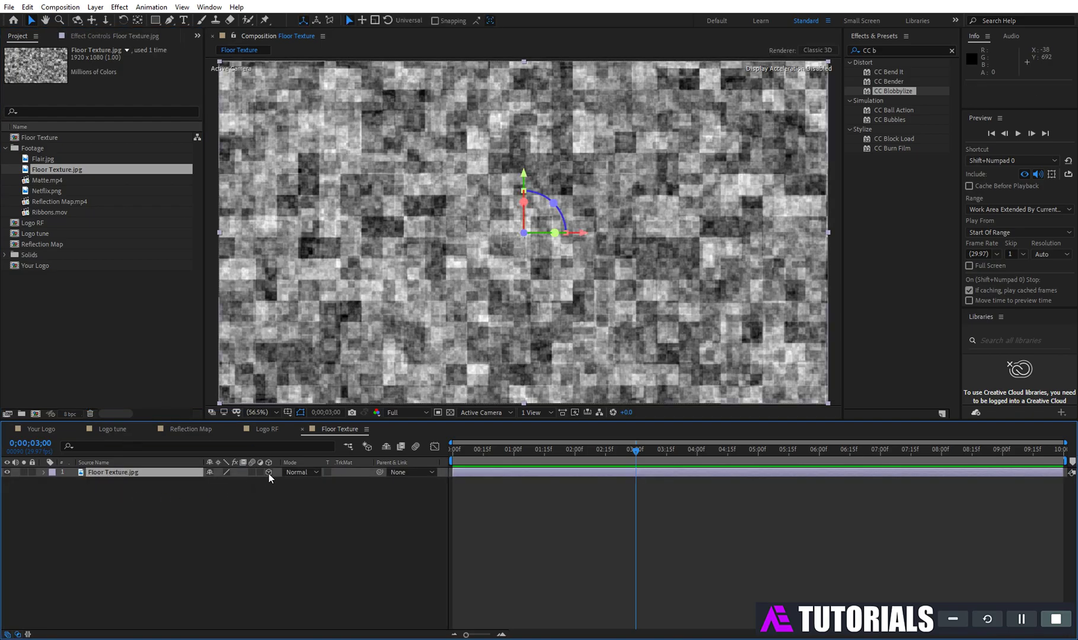
text(p)
text(800)
key(Tab)
text(-800)
key(Return)
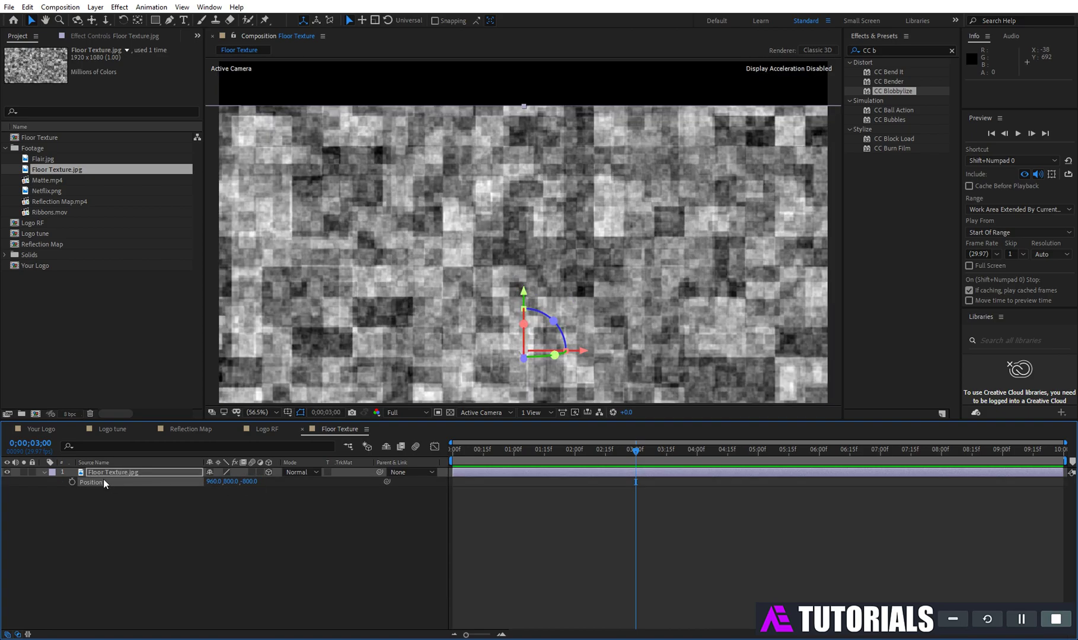
- Set the Floor Texture.jpg layer's X orientation to 270° to lay it flat as a floor
click(45, 472)
click(45, 472)
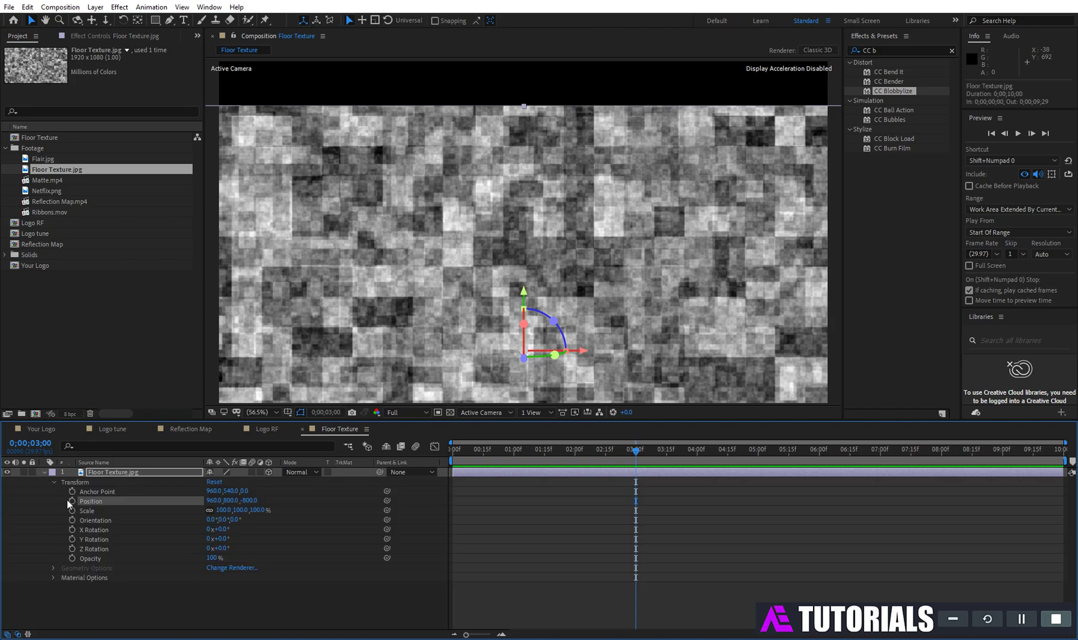
click(100, 519)
click(211, 519)
text(270)
key(Return)
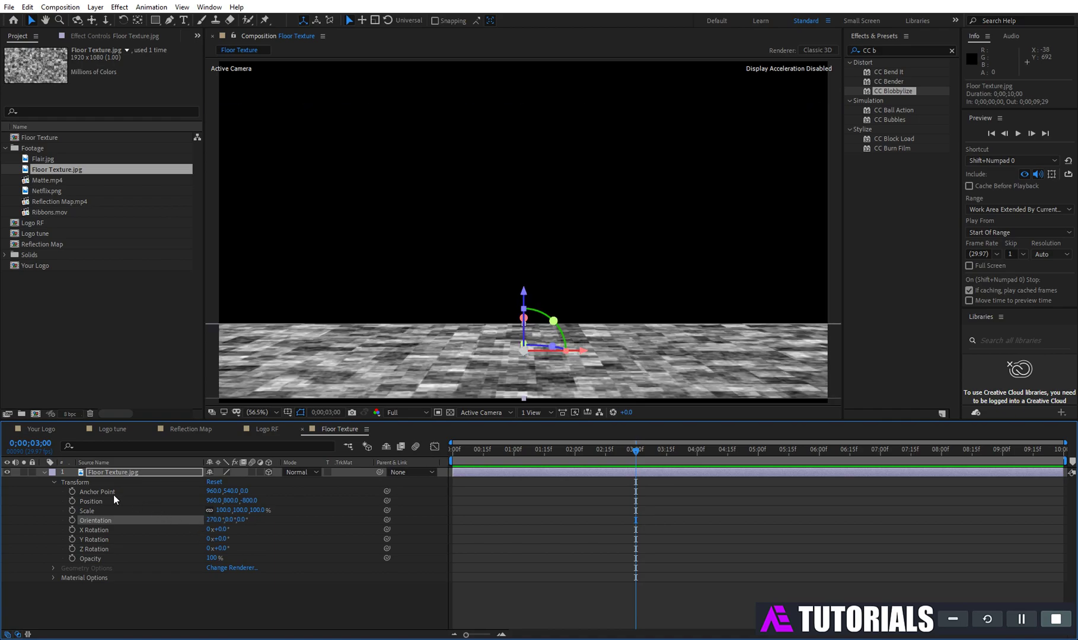
click(45, 473)
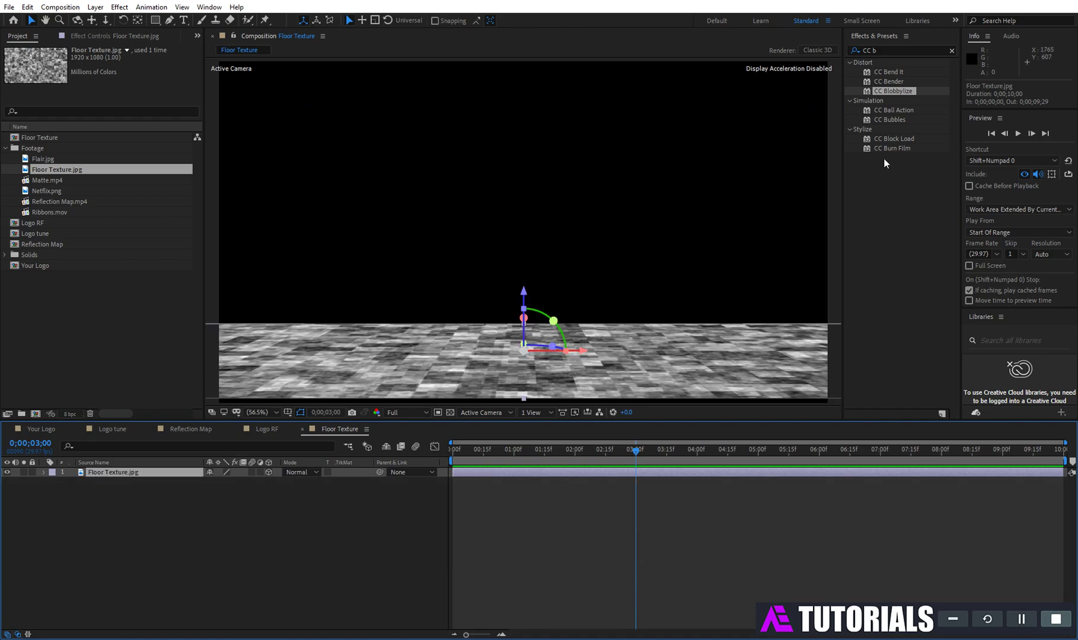
- Find the Motion Tile effect and apply it to the Floor Texture.jpg layer
click(891, 49)
text(motion)
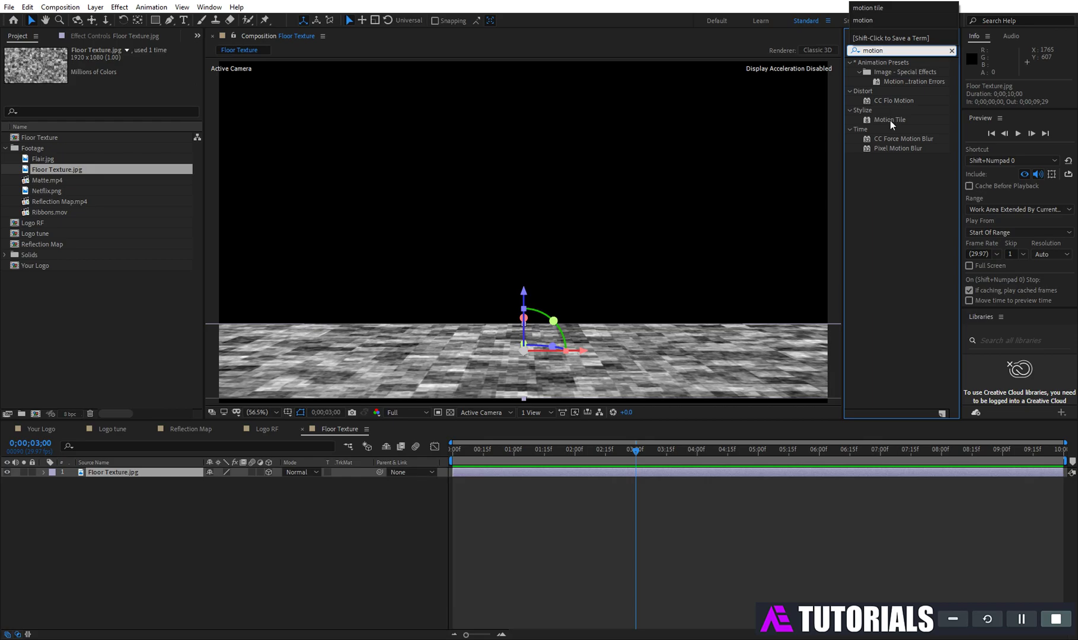
drag(890, 120, 584, 373)
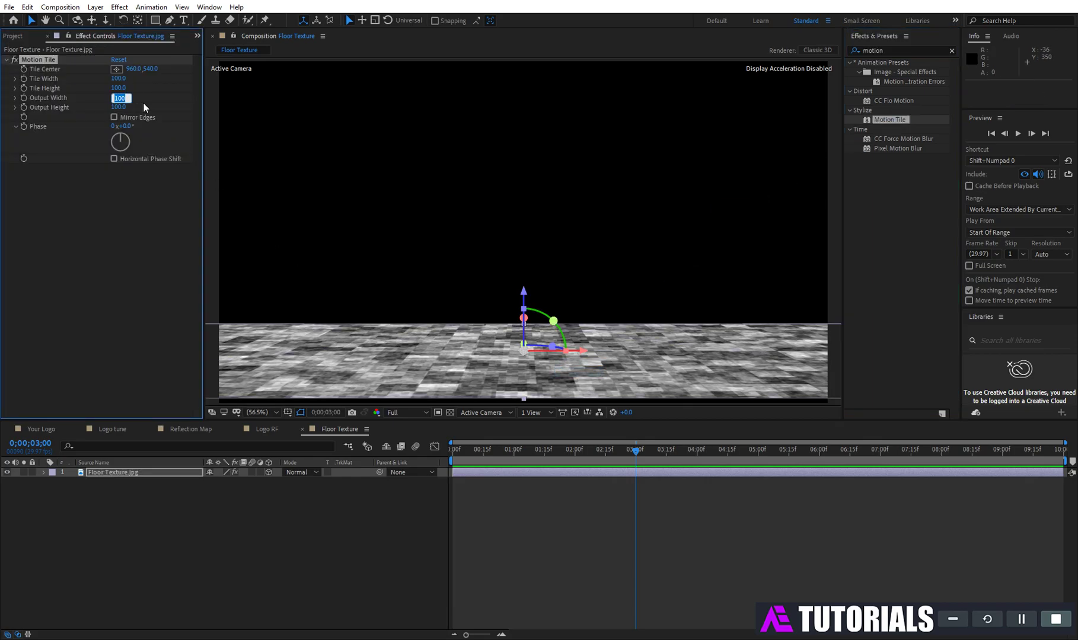
- Set the Motion Tile's Output Width to 200 and Output Height to 300 for the floor texture
click(121, 107)
text(300)
key(Return)
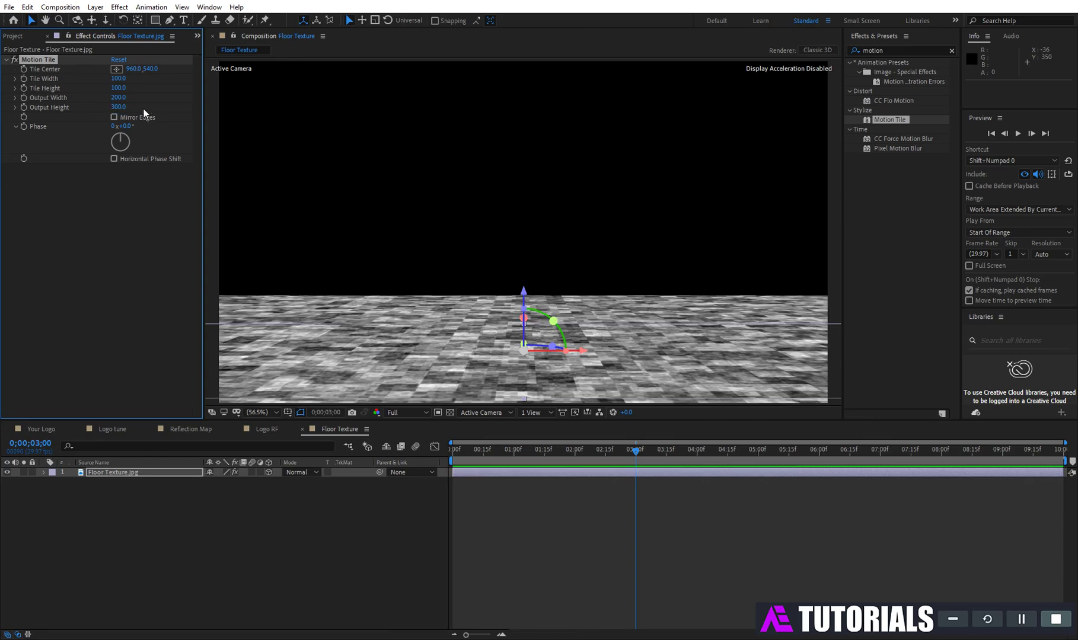
- Create a composition named Main Comp and move it out of the Footage folder in the project
click(17, 36)
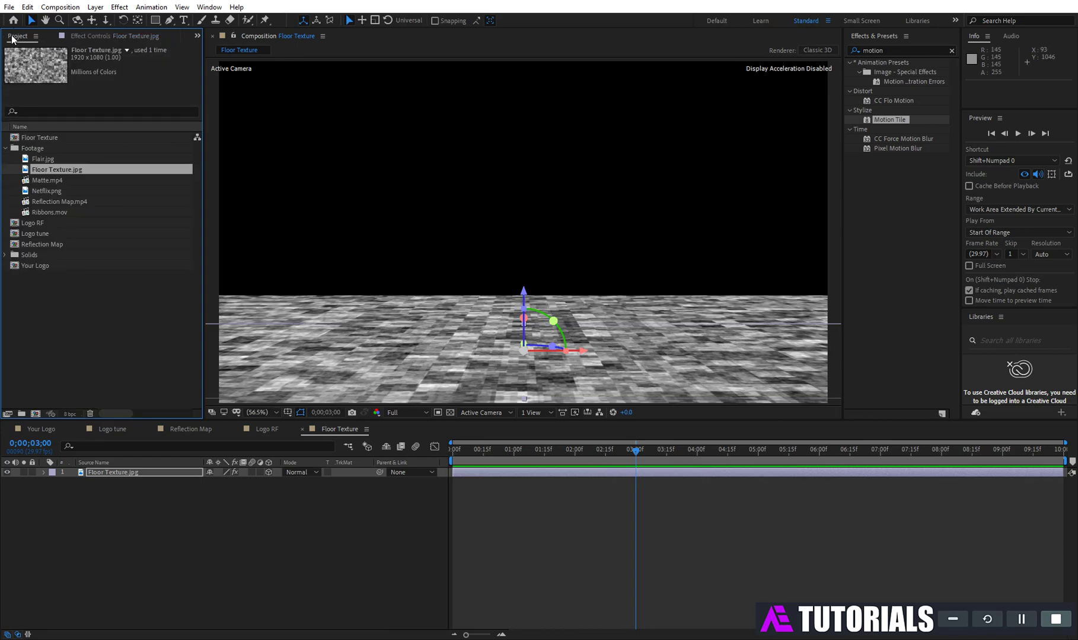
key(ctrl+n)
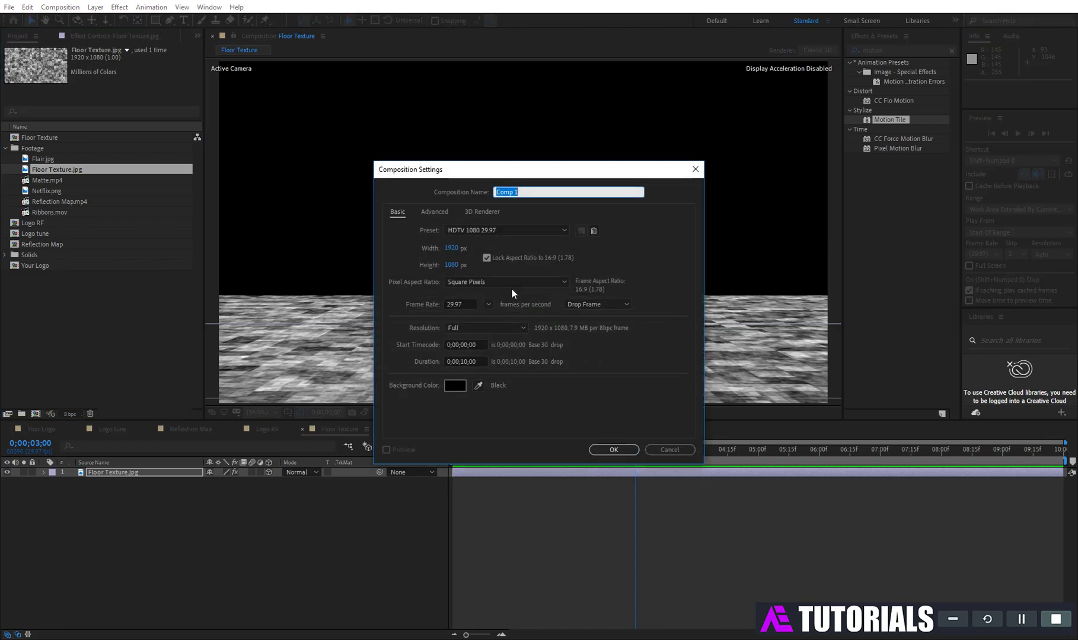
text(Main Comp)
click(617, 449)
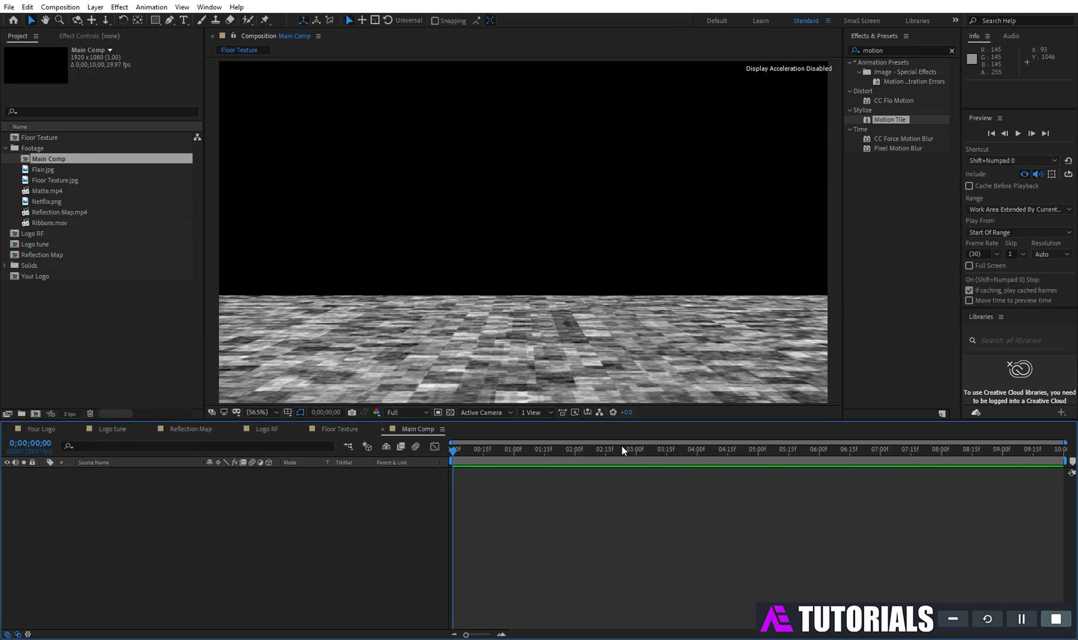
drag(47, 180, 46, 332)
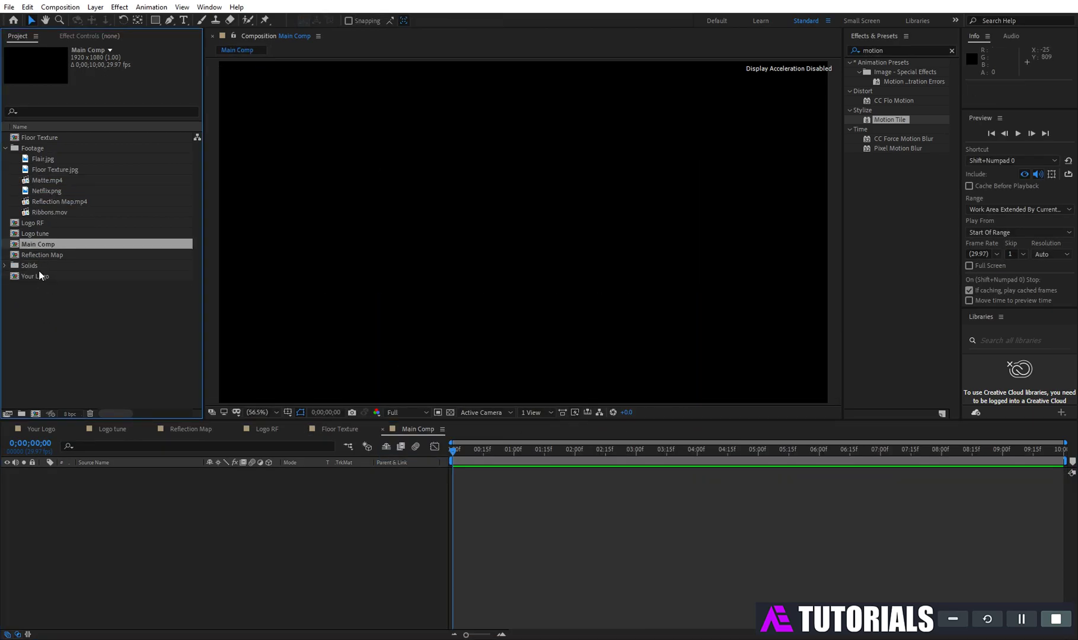
- Add Matte.mp4 to Main Comp, preview it around 3 seconds and hide its layer
drag(44, 180, 7, 491)
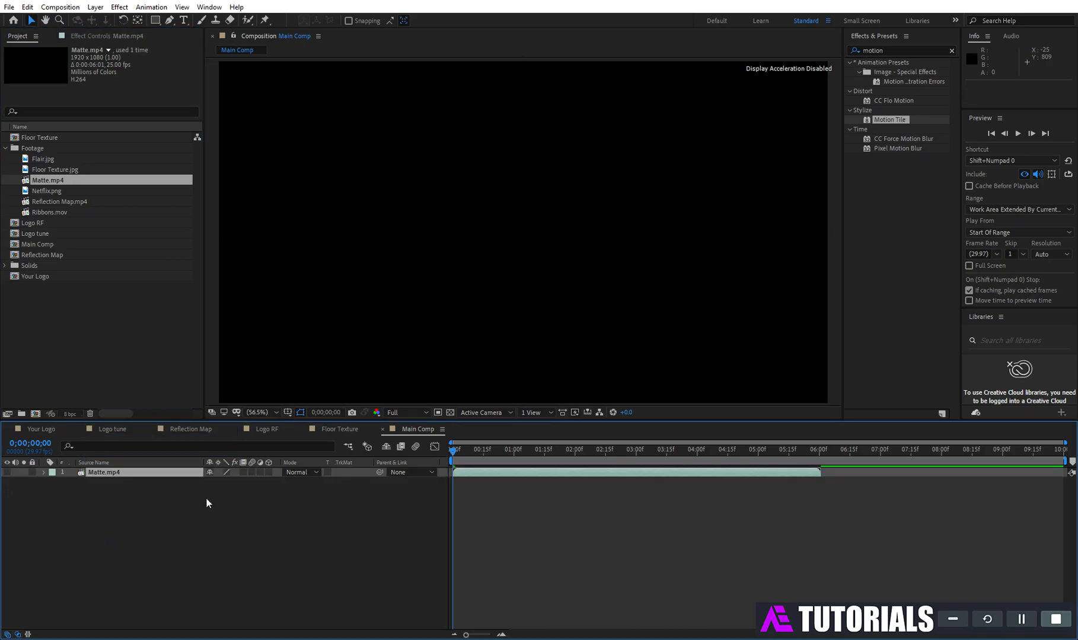
drag(598, 450, 606, 450)
click(7, 472)
key(space)
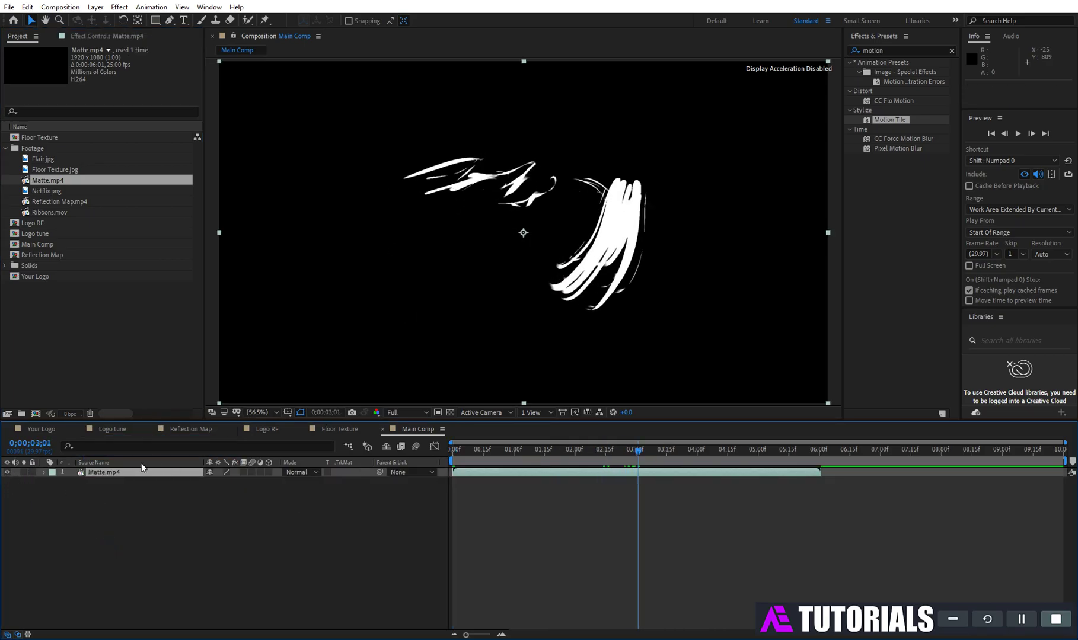
click(7, 472)
- Add Ribbons.mov above the Matte.mp4 layer and place the Logo RF composition on top
click(46, 212)
drag(46, 213, 123, 475)
drag(619, 446, 637, 455)
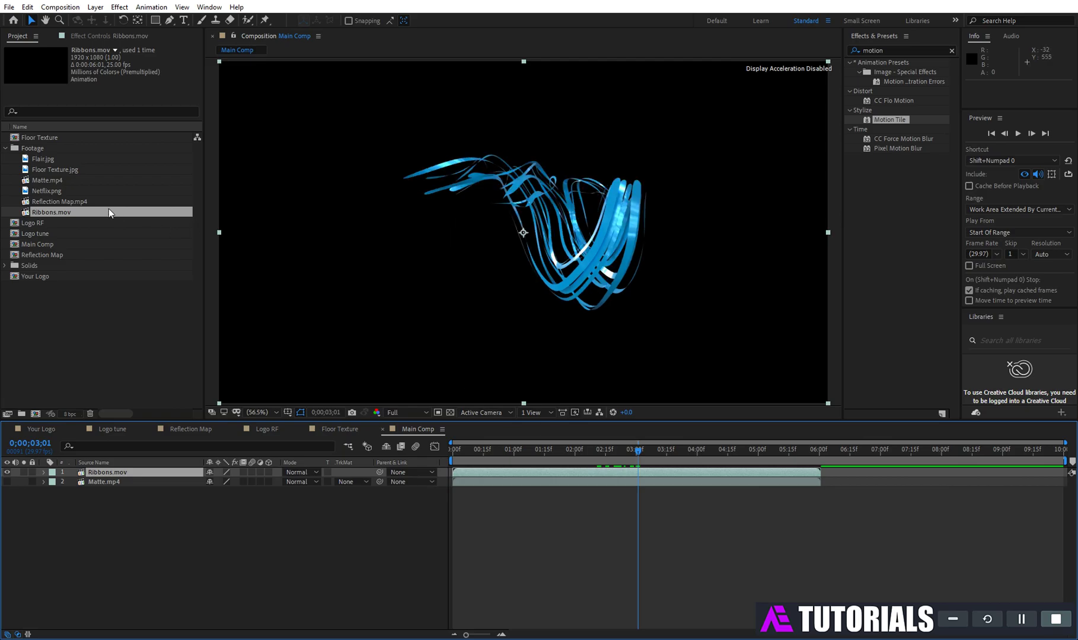
click(40, 224)
drag(41, 224, 113, 471)
click(633, 449)
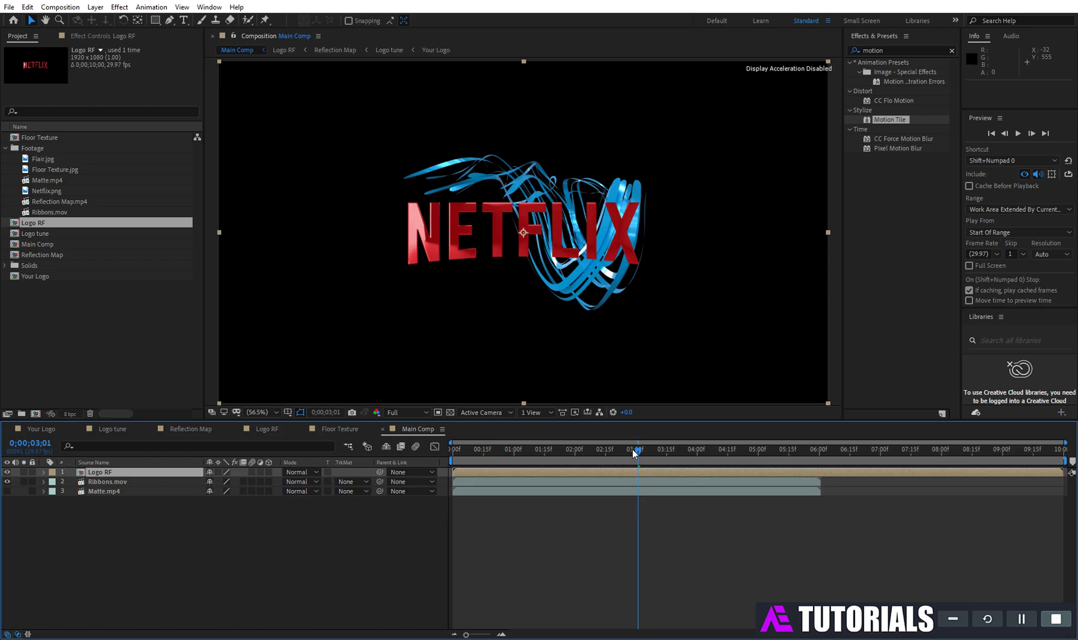
- Find the Set Matte effect and apply it to the Logo RF layer
click(880, 51)
double_click(880, 50)
text(set ma)
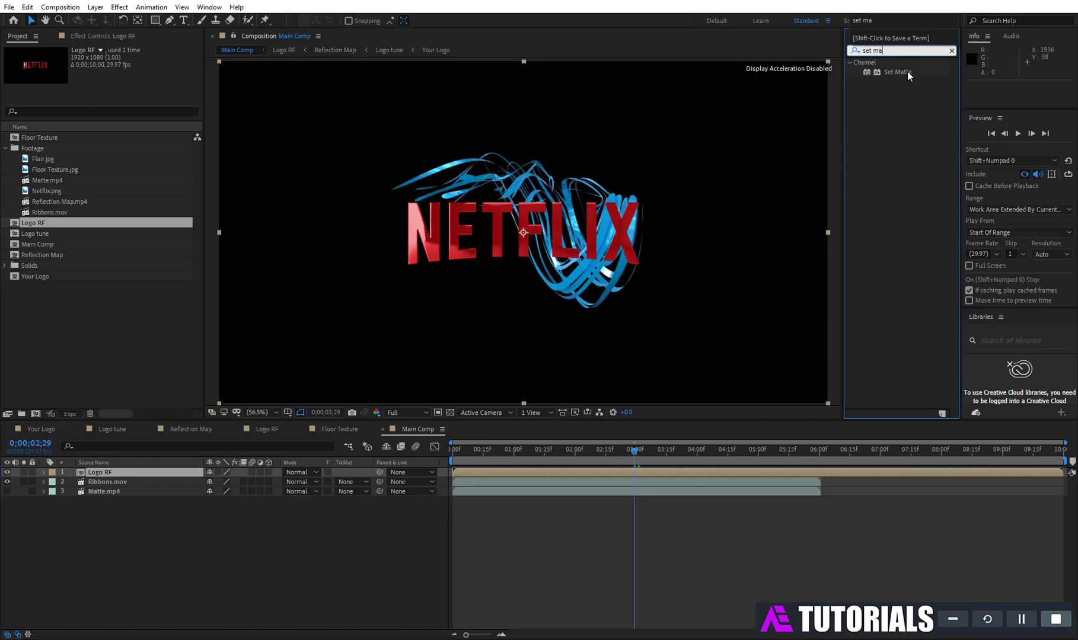
drag(897, 72, 123, 476)
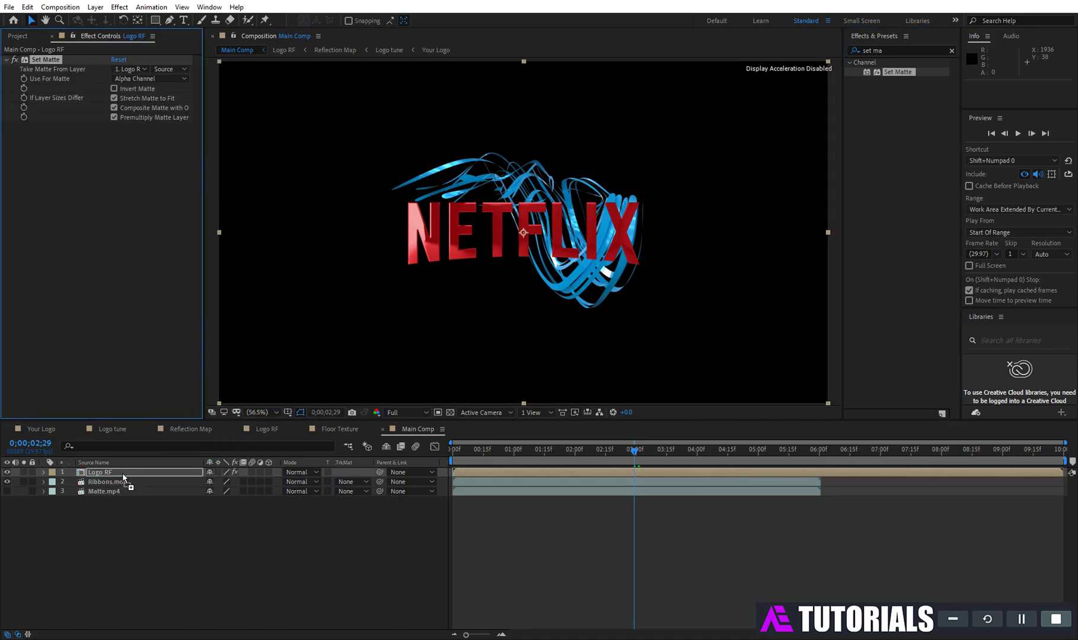
- Make Set Matte take its matte from Matte.mp4, using Luminance with Invert Matte enabled
click(130, 69)
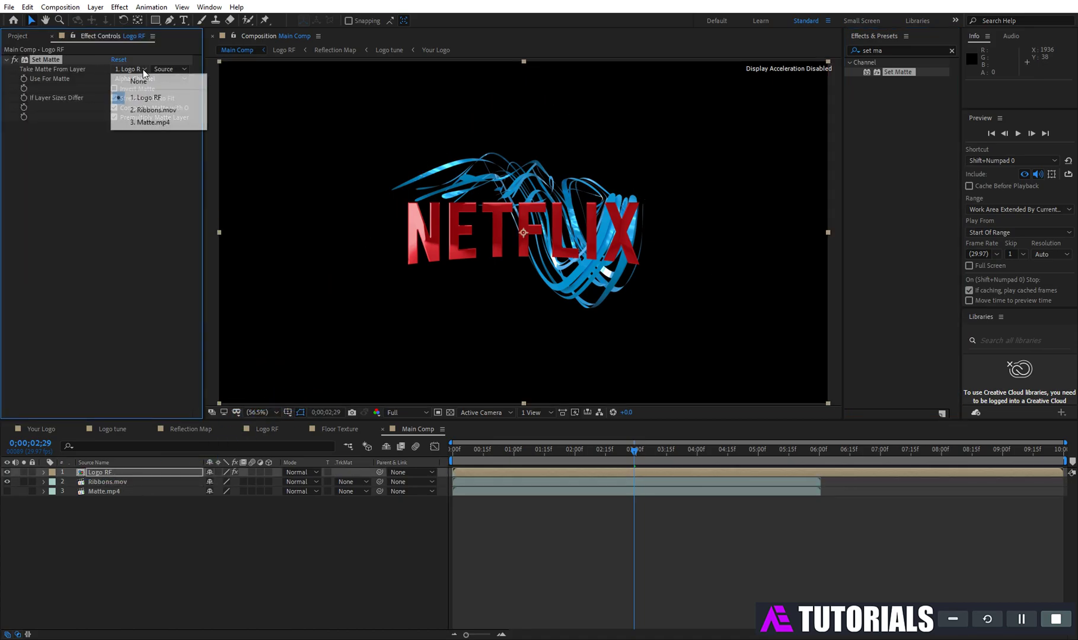
click(146, 121)
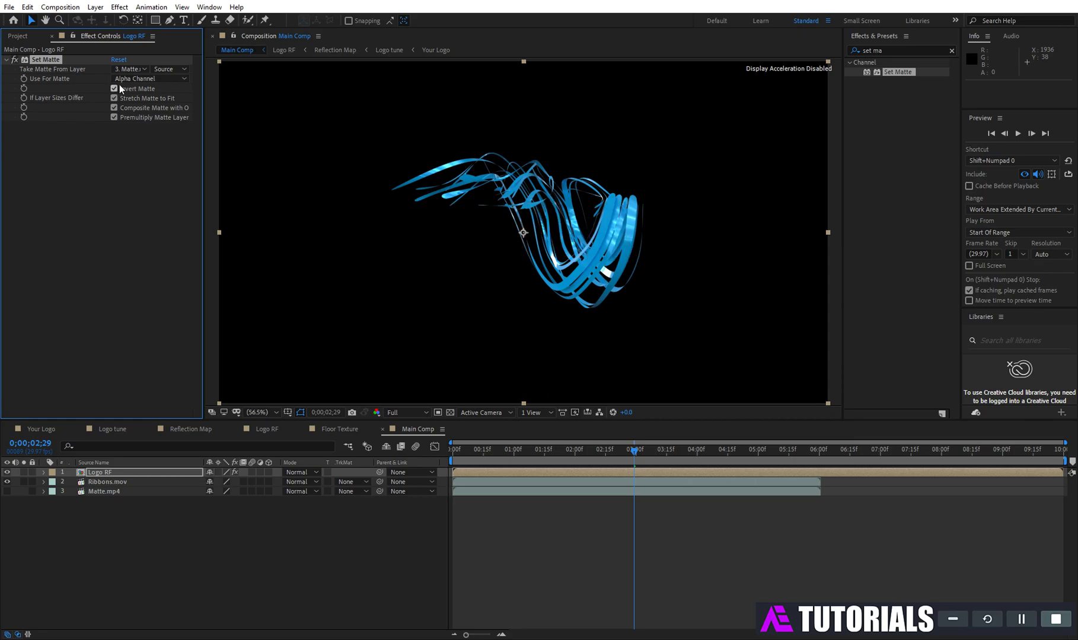
click(134, 79)
click(139, 142)
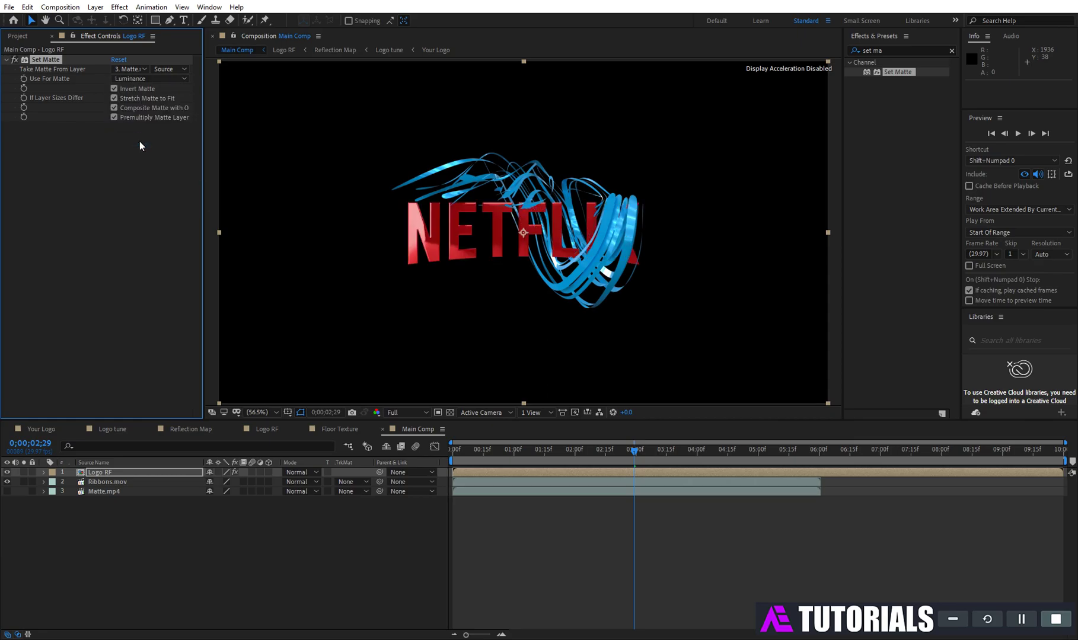
- Find the Linear Wipe effect and apply it to the Logo RF layer
click(895, 50)
text(linea)
click(855, 52)
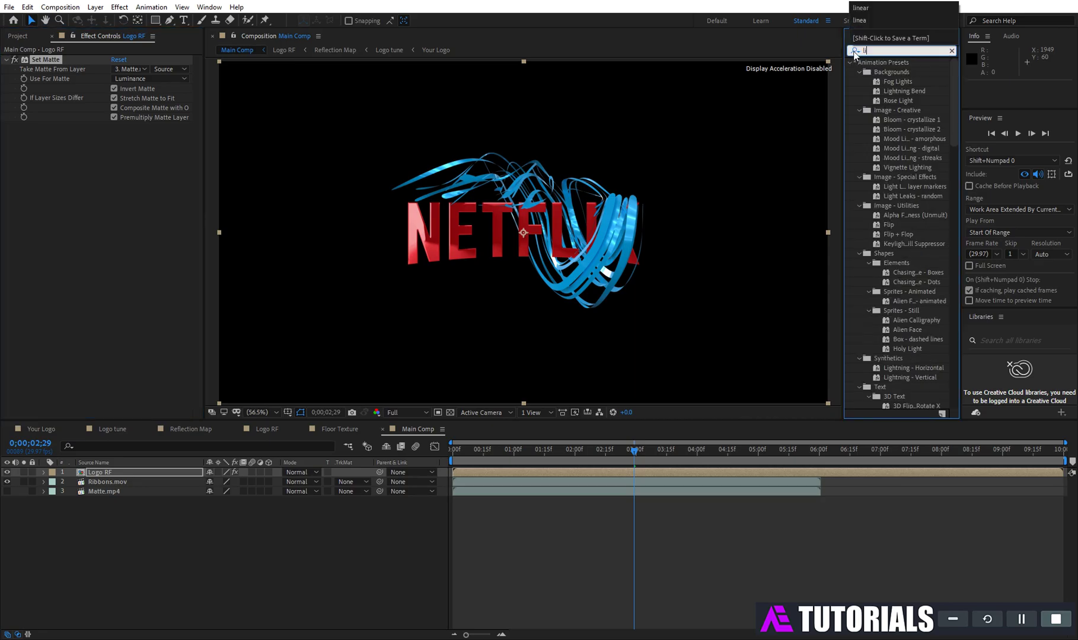
text(r)
drag(903, 122, 110, 216)
- Set the Linear Wipe's Wipe Angle to -90° and Feather to 30
click(126, 145)
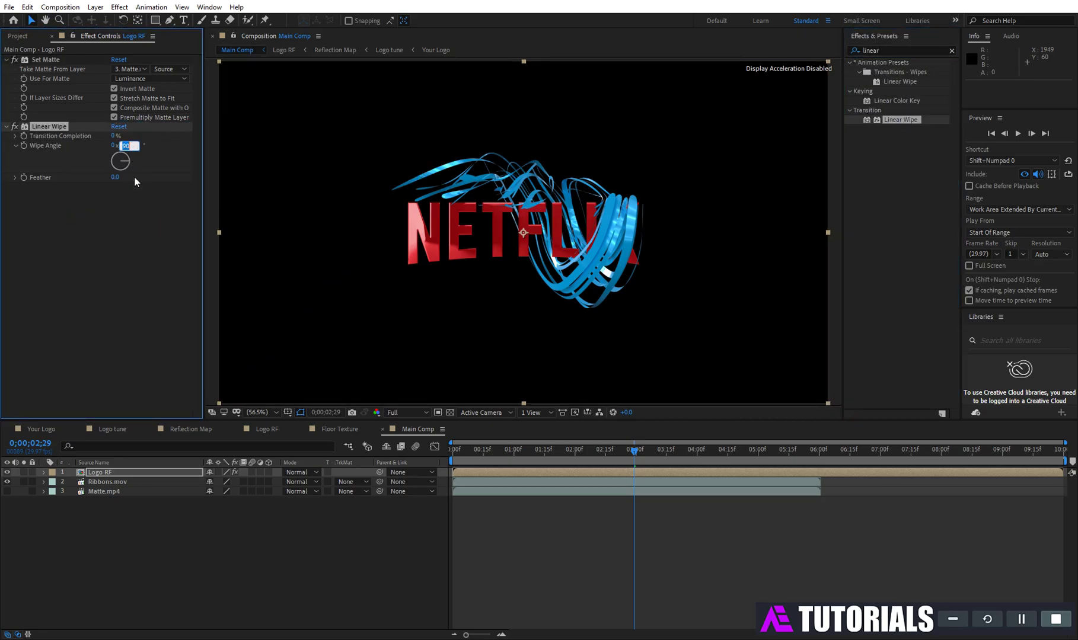
text(-90)
key(Return)
click(117, 178)
text(30)
key(Return)
- Keyframe the Linear Wipe's Transition Completion at 80% at the start of Main Comp and reveal the layer's keyframes
drag(511, 462, 448, 452)
click(115, 136)
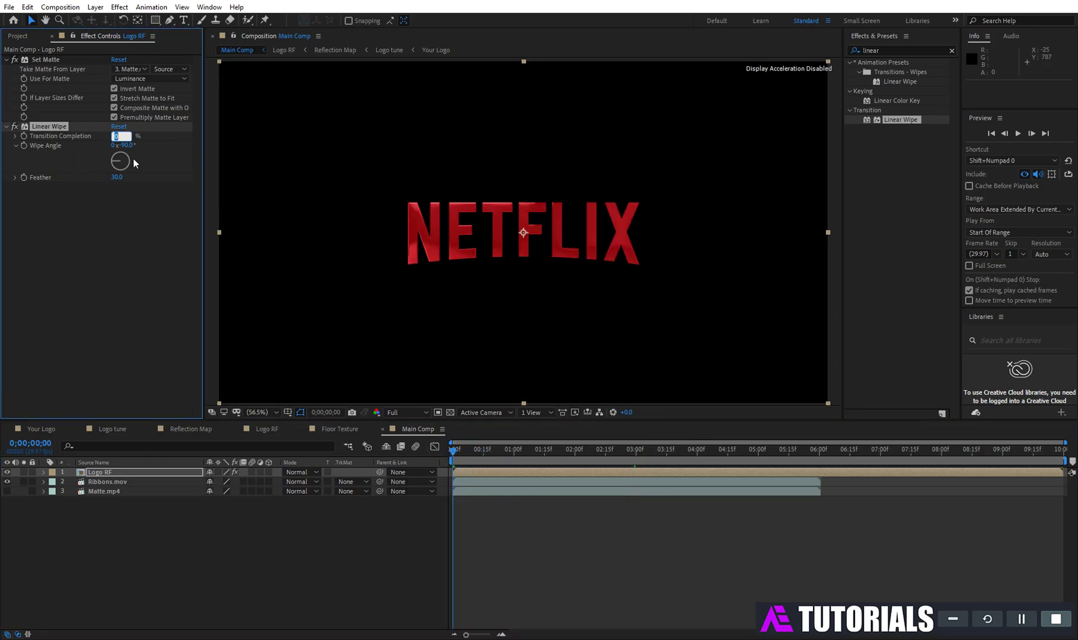
key(Return)
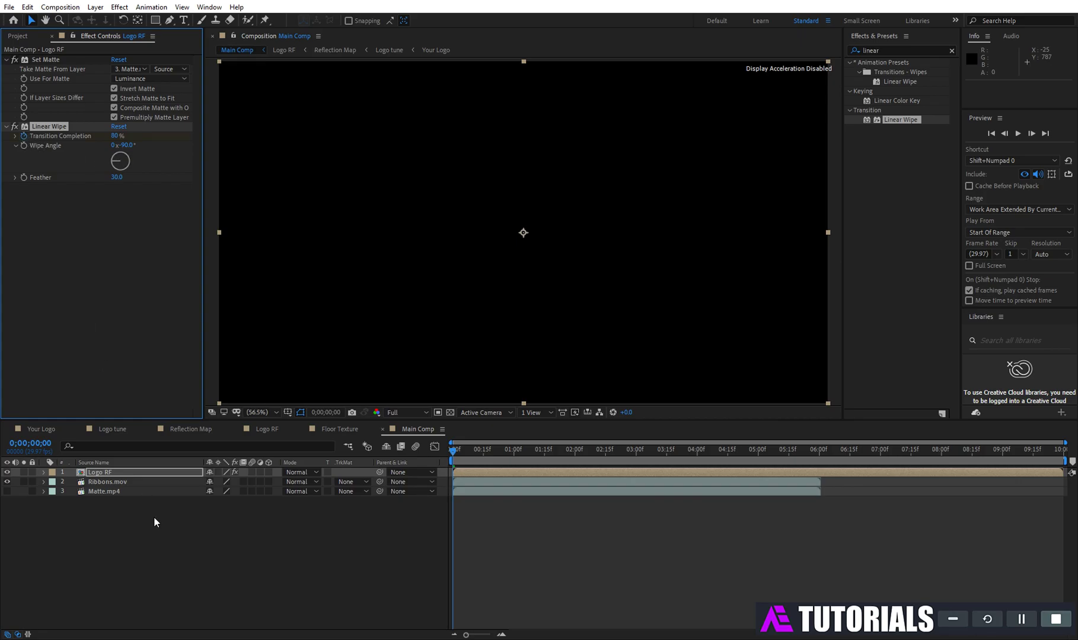
click(153, 474)
key(u)
- Keyframe the Linear Wipe's Transition Completion at 20% at 0;00;04;15 and collapse the Logo RF layer
drag(453, 451, 727, 477)
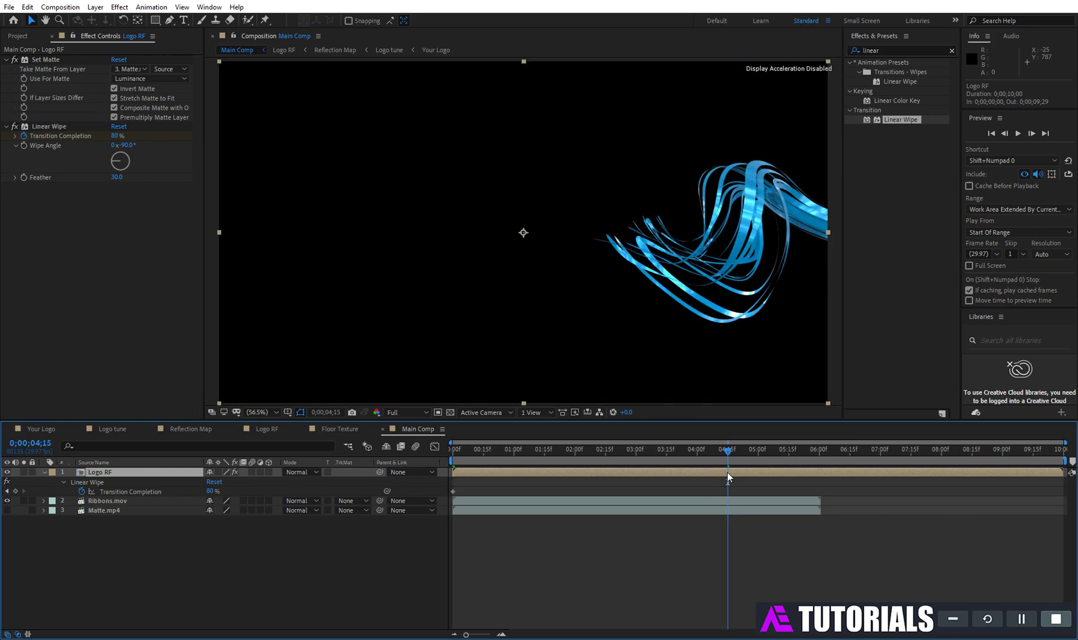
click(114, 136)
text(20)
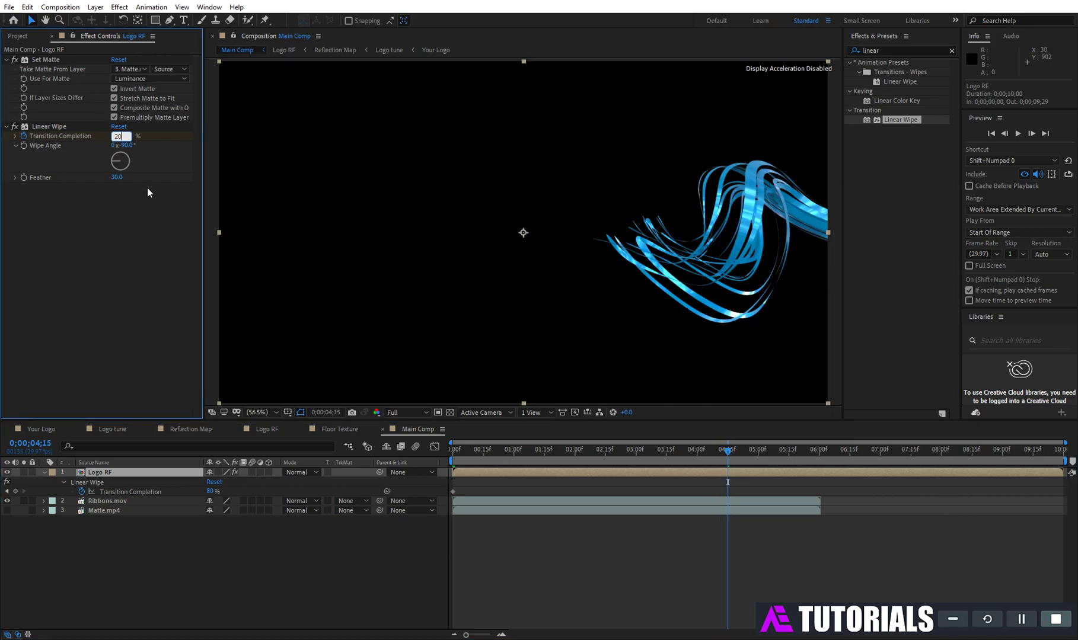
key(Return)
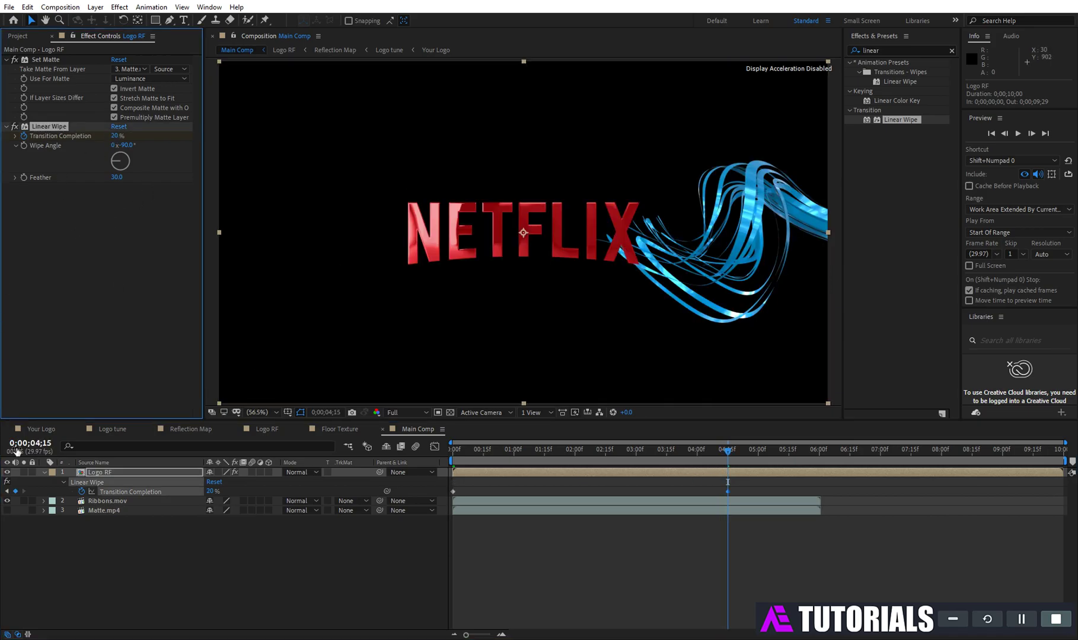
click(44, 473)
- Create a composition named Final
click(29, 36)
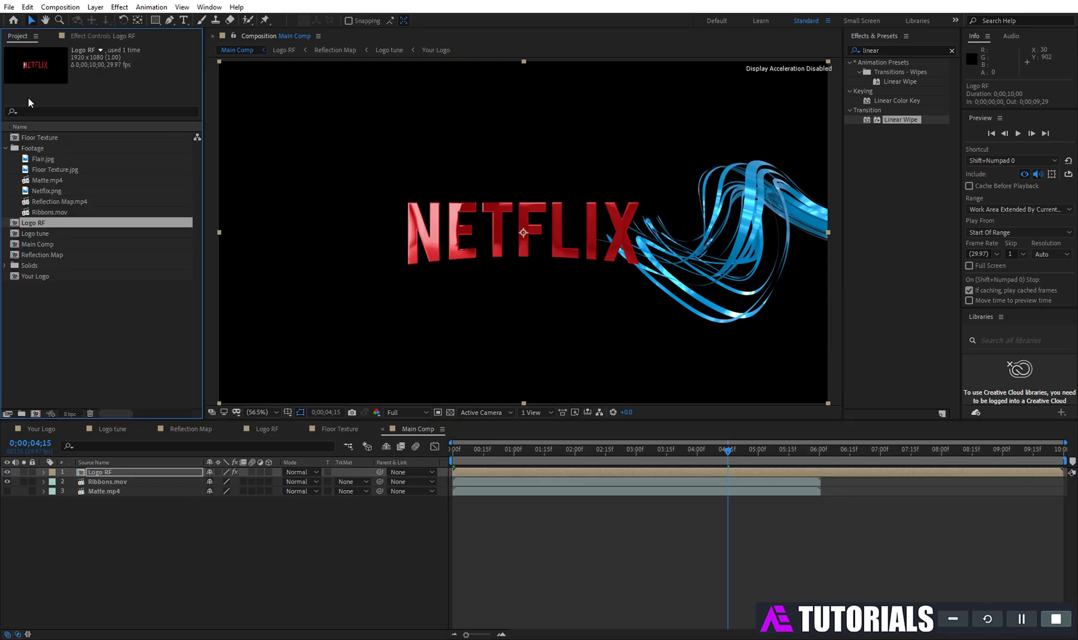
click(35, 414)
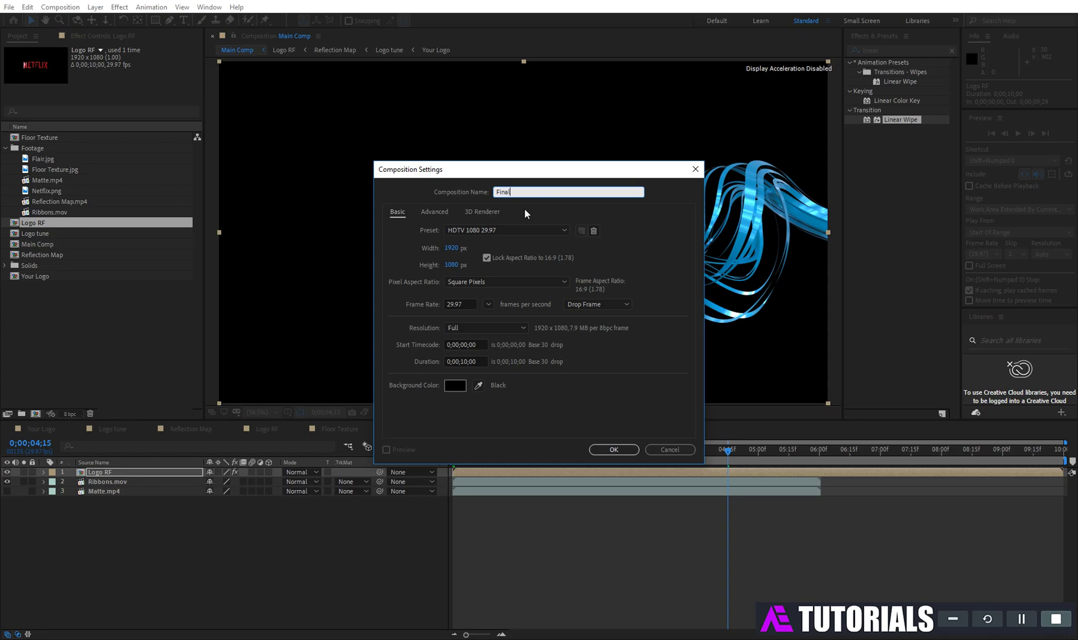
click(613, 450)
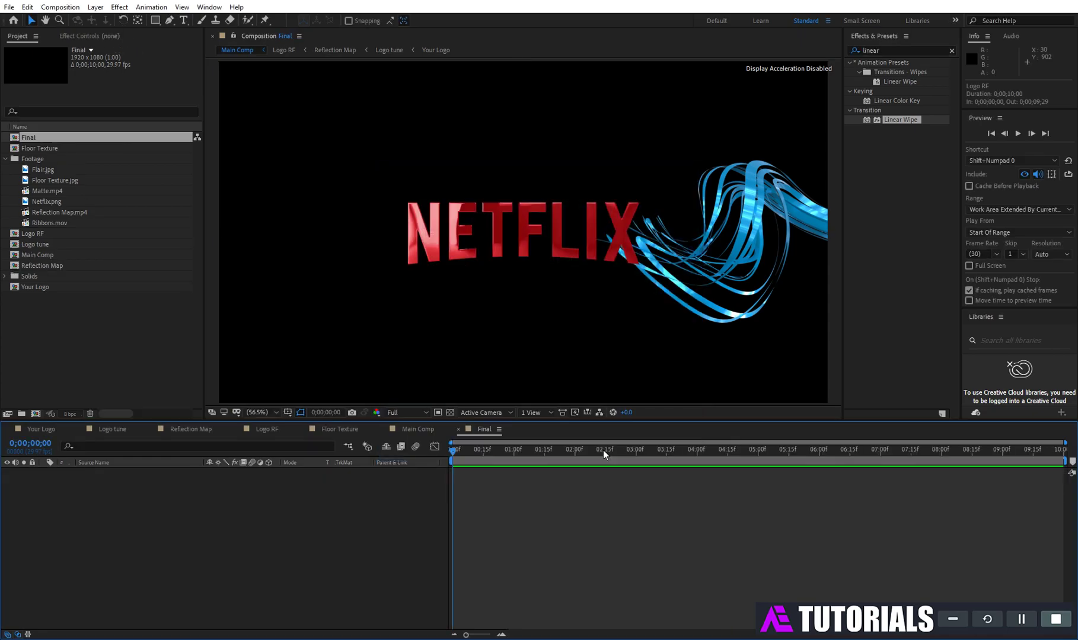
- Add the Floor Texture composition to Final, go to 3 seconds and hide the layer
drag(45, 149, 122, 516)
drag(453, 451, 636, 457)
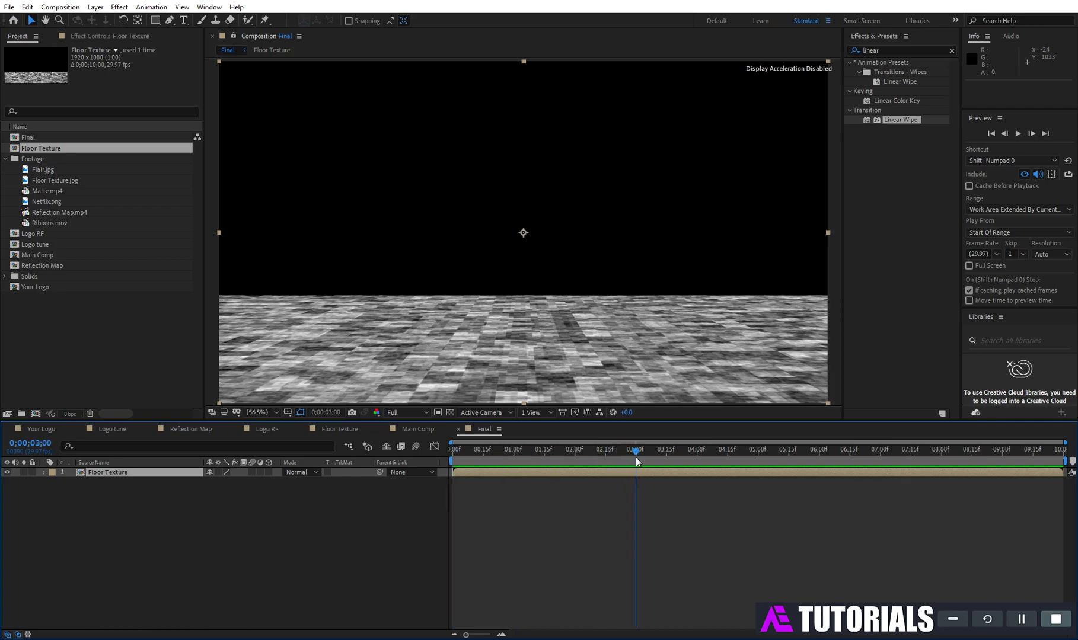
click(6, 473)
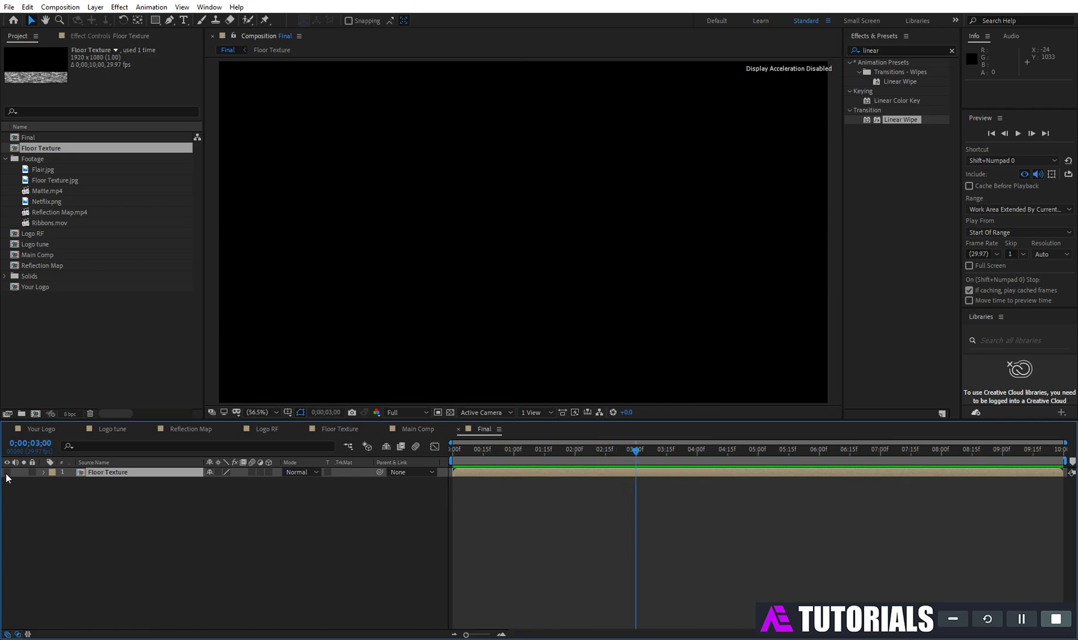
- Add Main Comp above Floor Texture as a 3D layer and duplicate it
drag(36, 255, 81, 474)
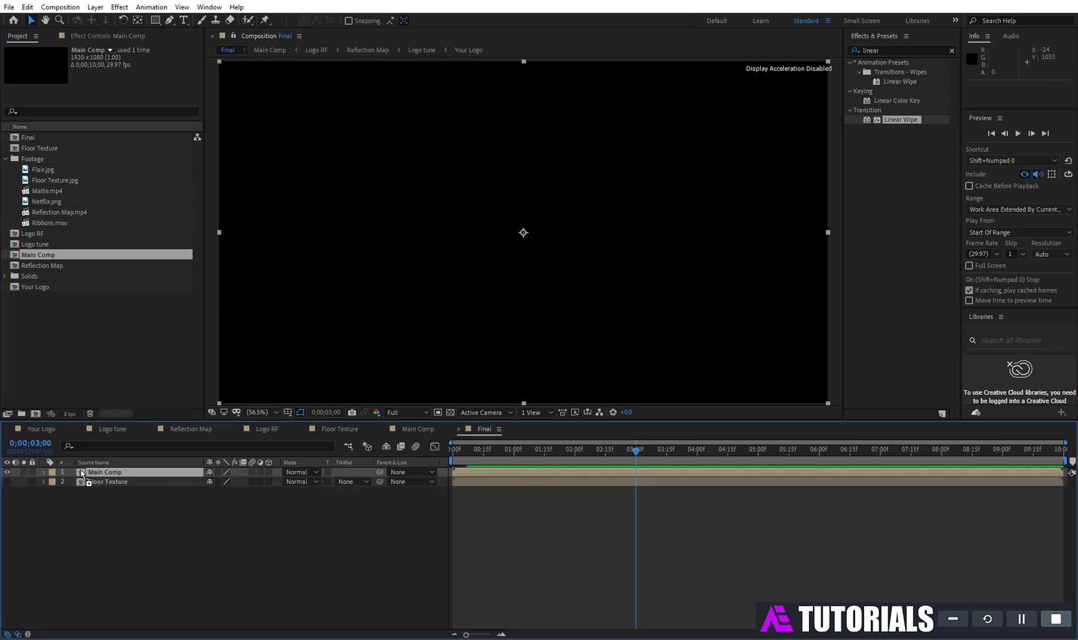
click(269, 473)
click(144, 473)
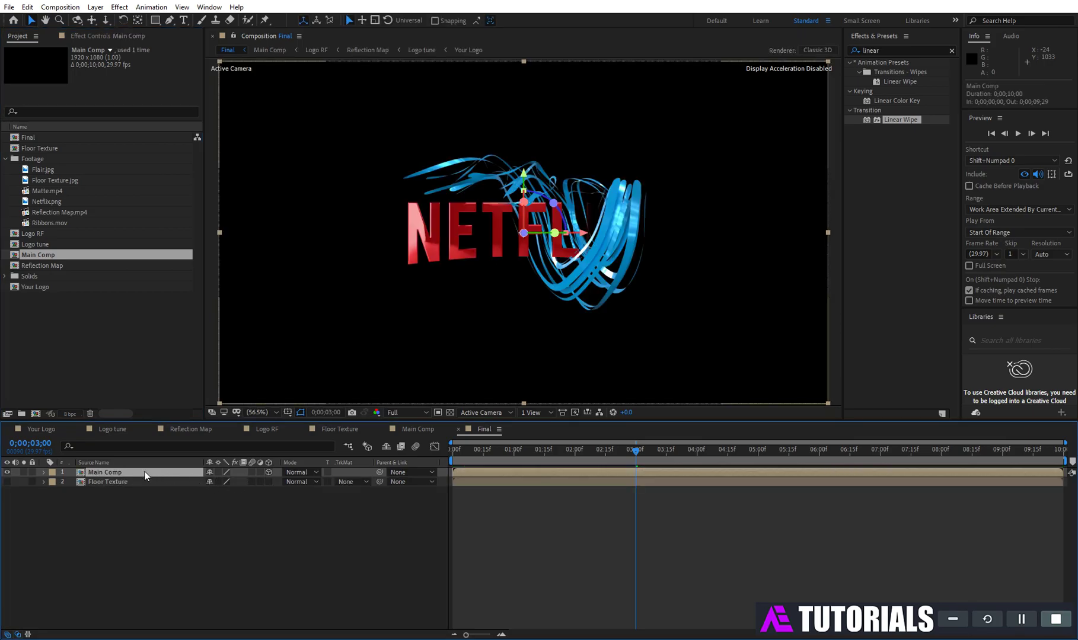
key(ctrl+d)
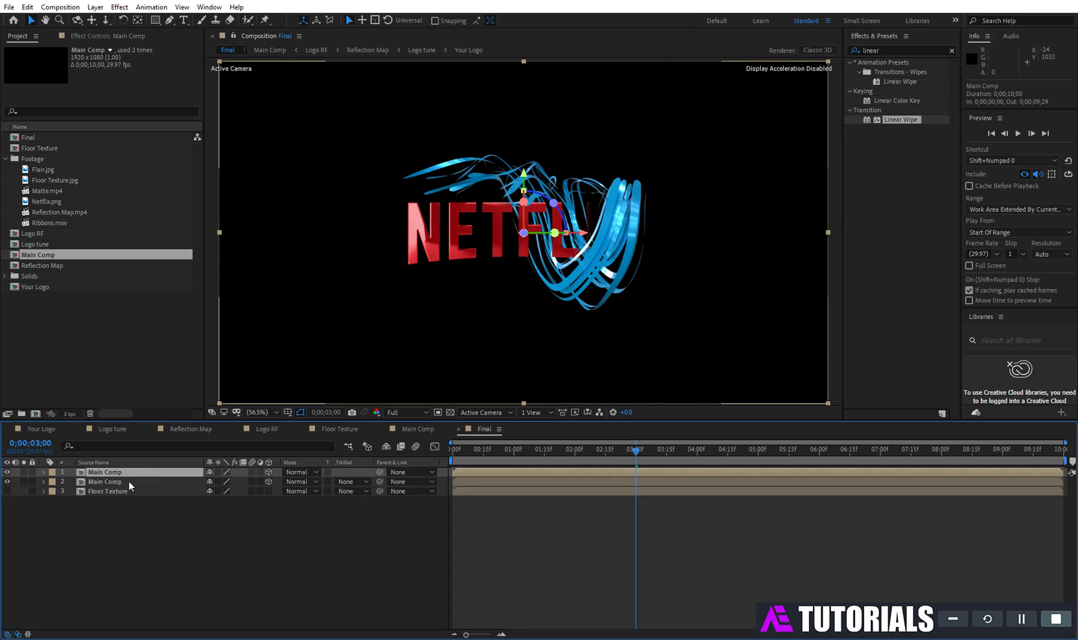
- Flip the lower Main Comp copy vertically and move it down to about Y 977 as a reflection
click(128, 482)
drag(524, 62, 524, 369)
drag(533, 289, 533, 428)
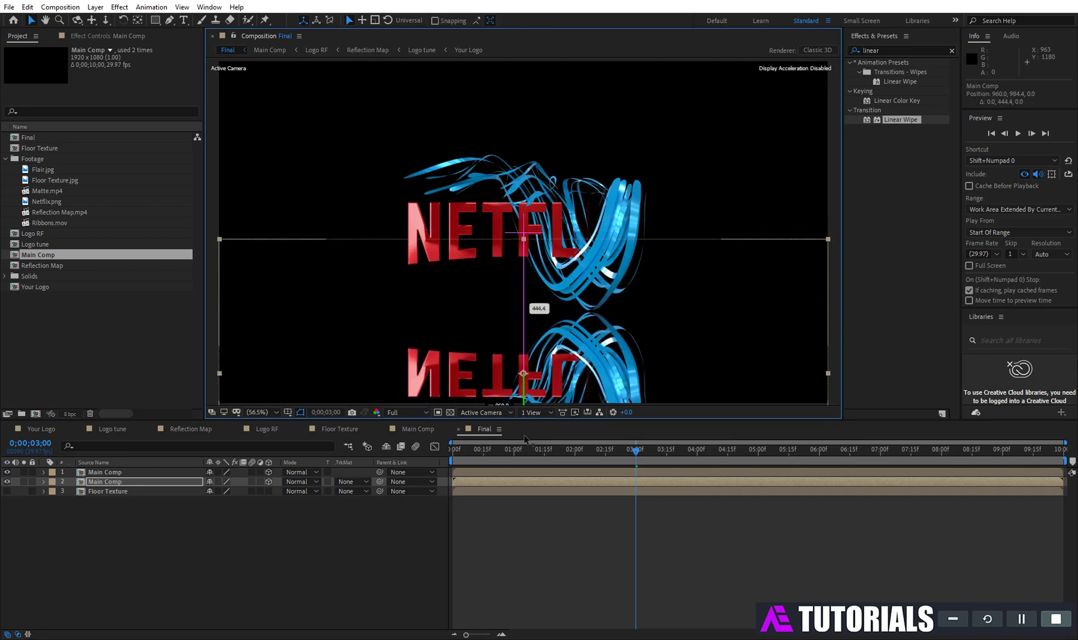
- Add an adjustment layer between the two Main Comp layers
right_click(138, 525)
mouse_move(204, 404)
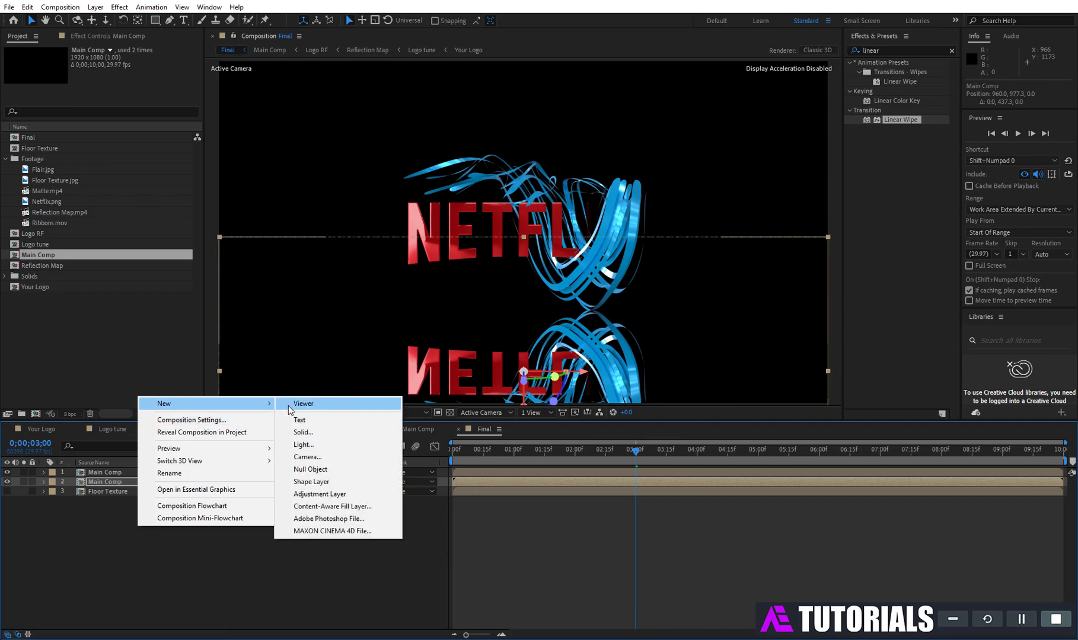
click(319, 494)
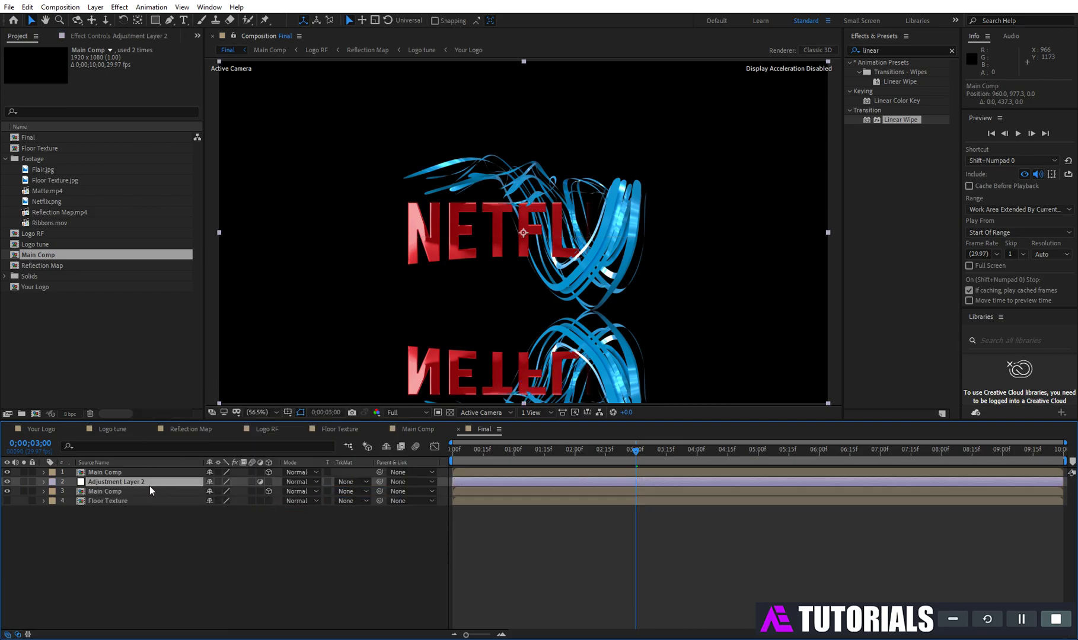
- Apply a Compound Blur effect to the adjustment layer, using Floor Texture as the blur layer
click(120, 7)
mouse_move(180, 87)
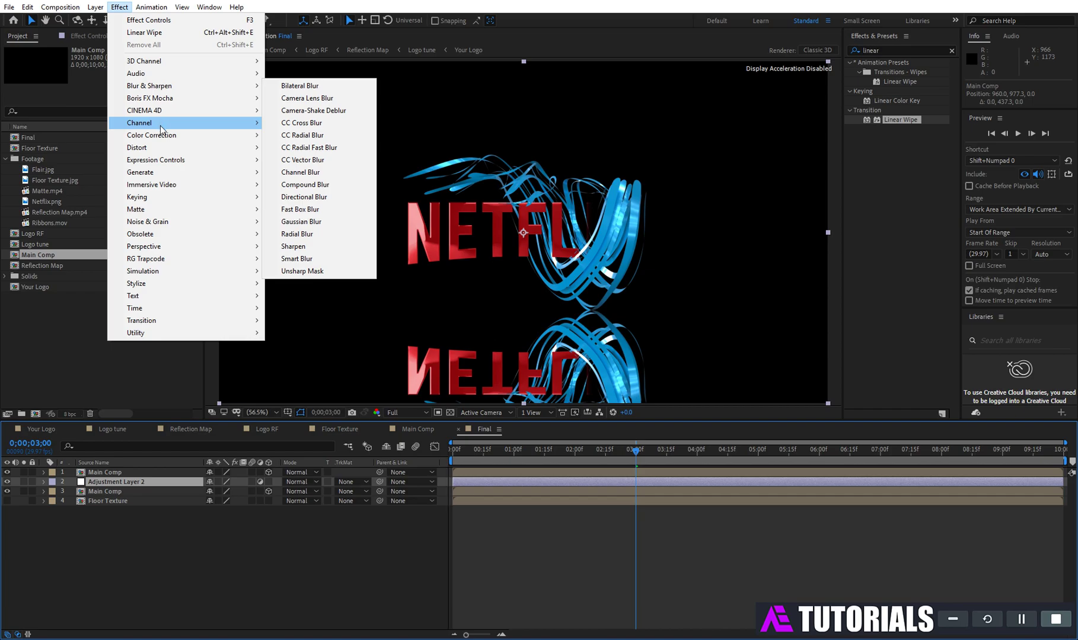
click(320, 185)
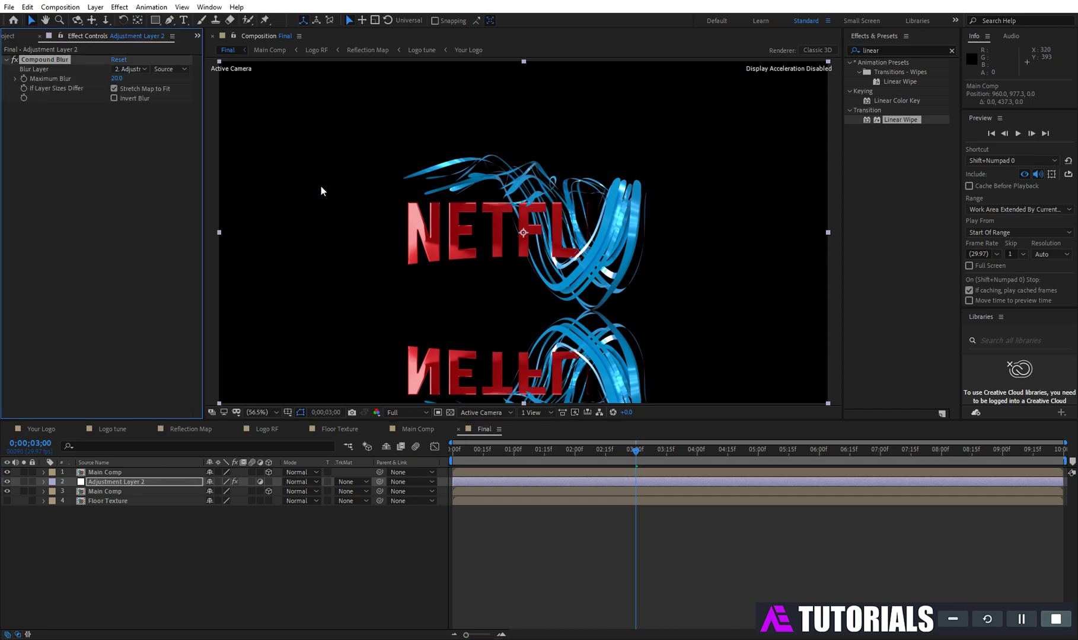
click(137, 69)
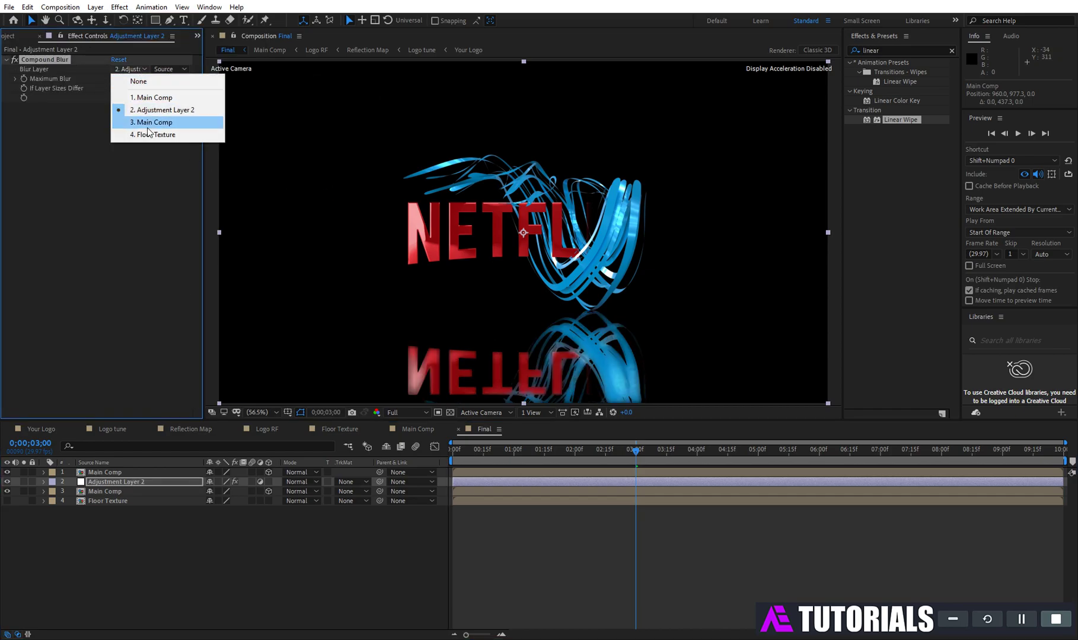
click(148, 135)
- Set the Compound Blur's maximum blur to 65, invert the blur and check the reflection up to about 4;20
click(117, 78)
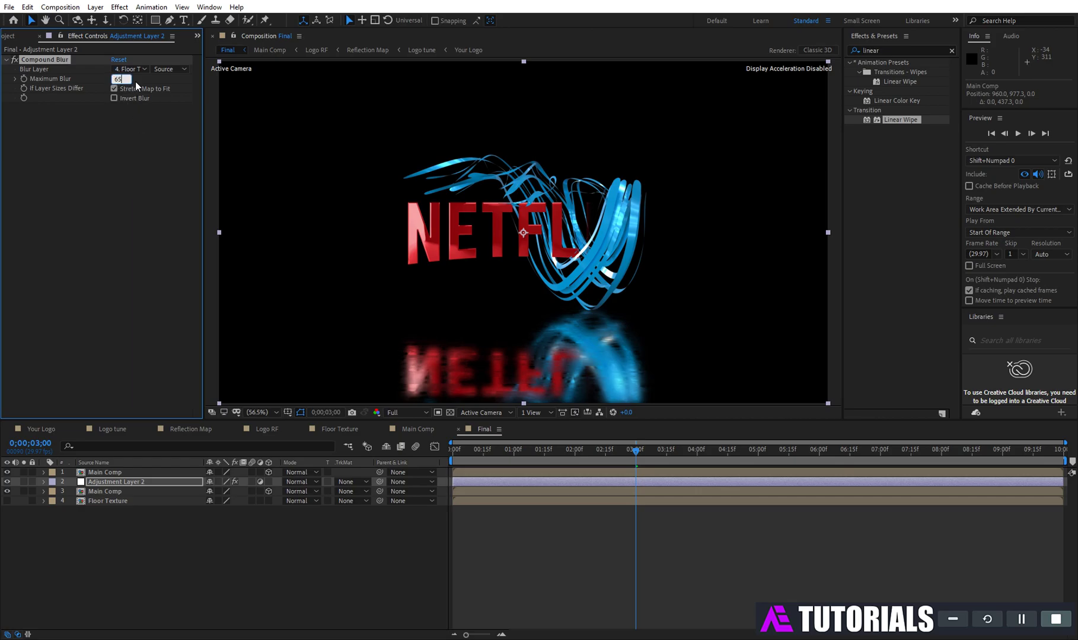
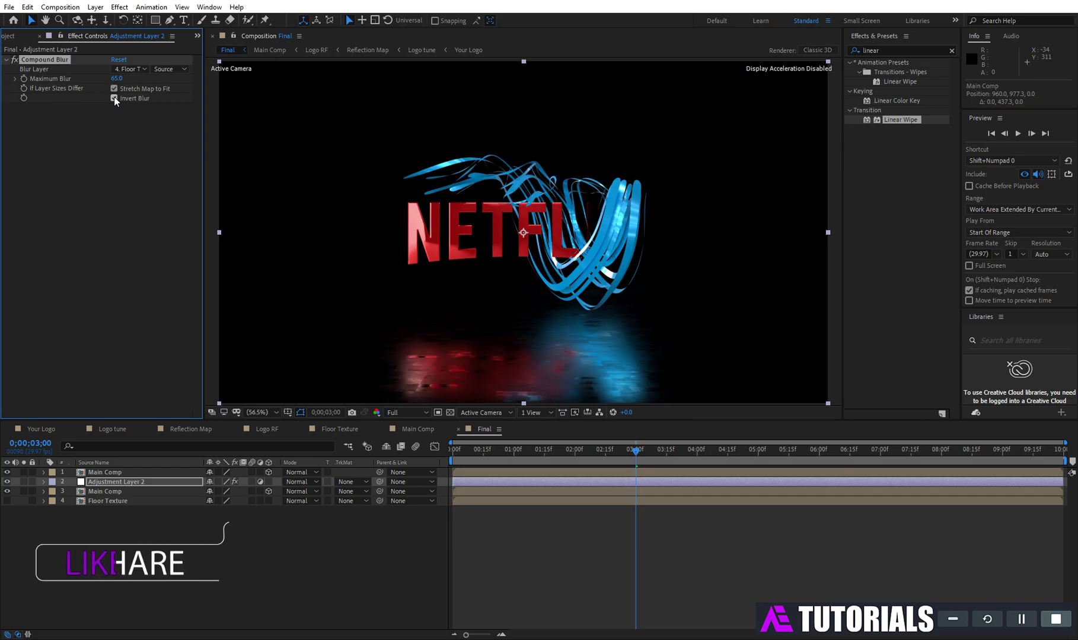
click(114, 98)
click(604, 450)
drag(627, 454, 738, 454)
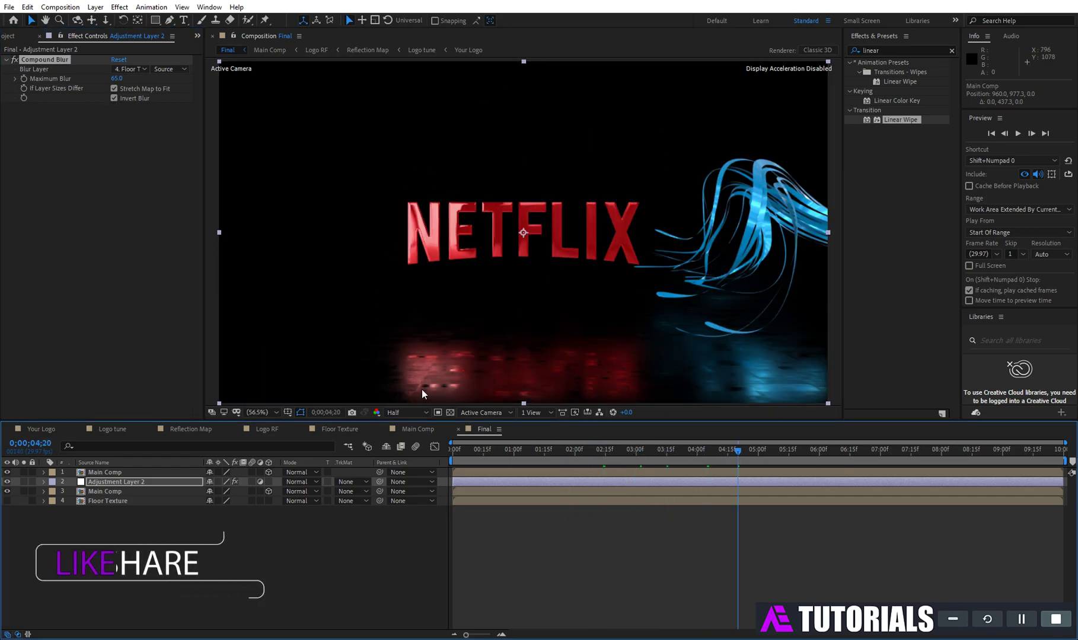
- Create a new 1920 x 1080, 10-second composition named Render
click(6, 37)
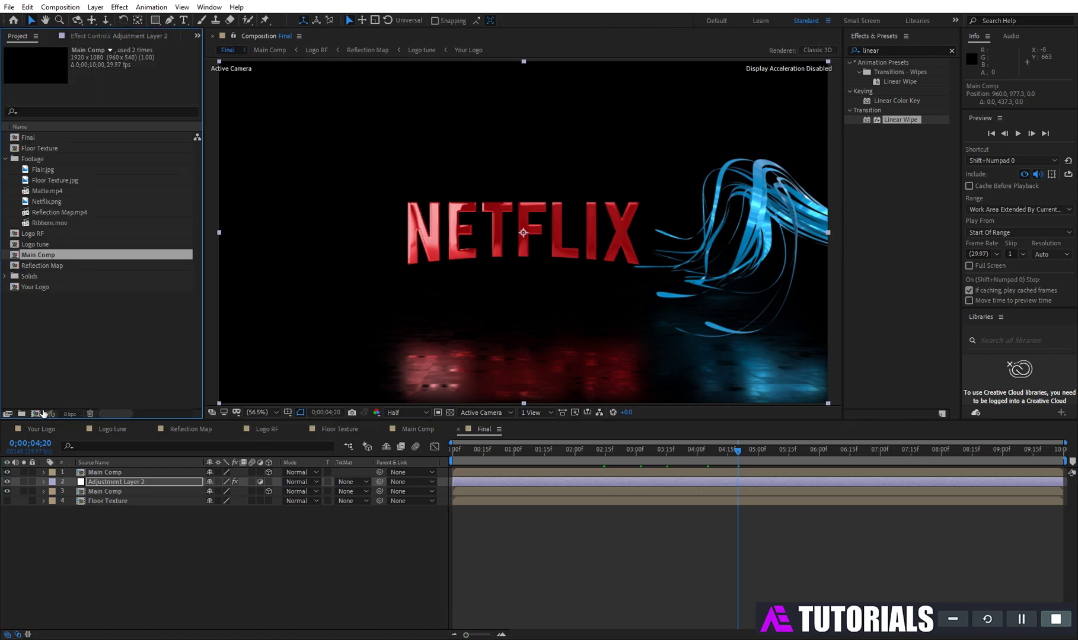
click(42, 412)
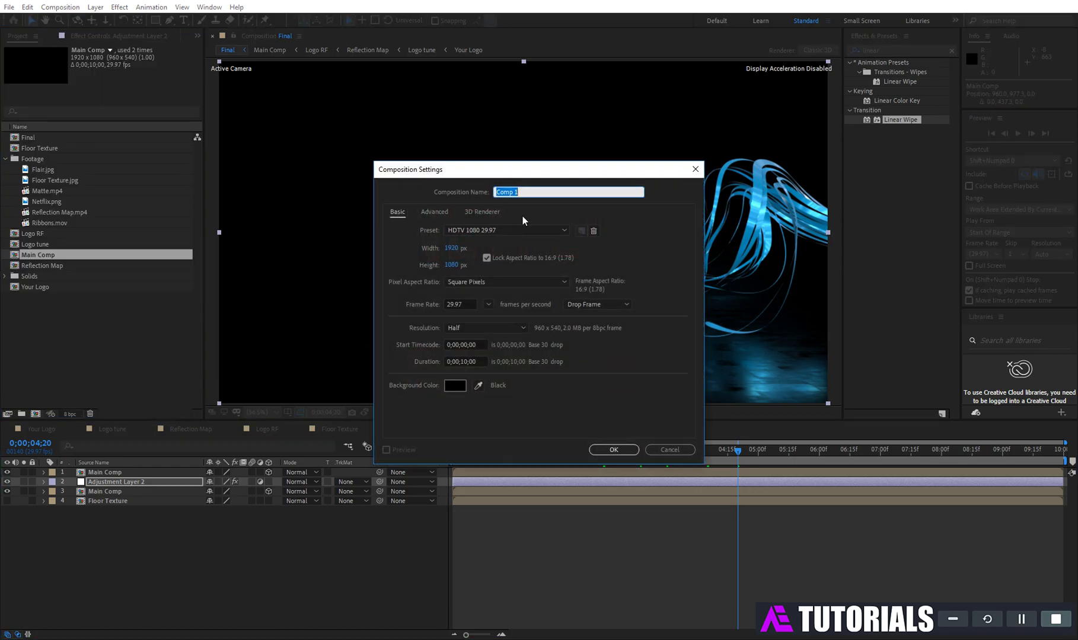
text(render)
key(Home)
key(Delete)
text(R)
click(613, 451)
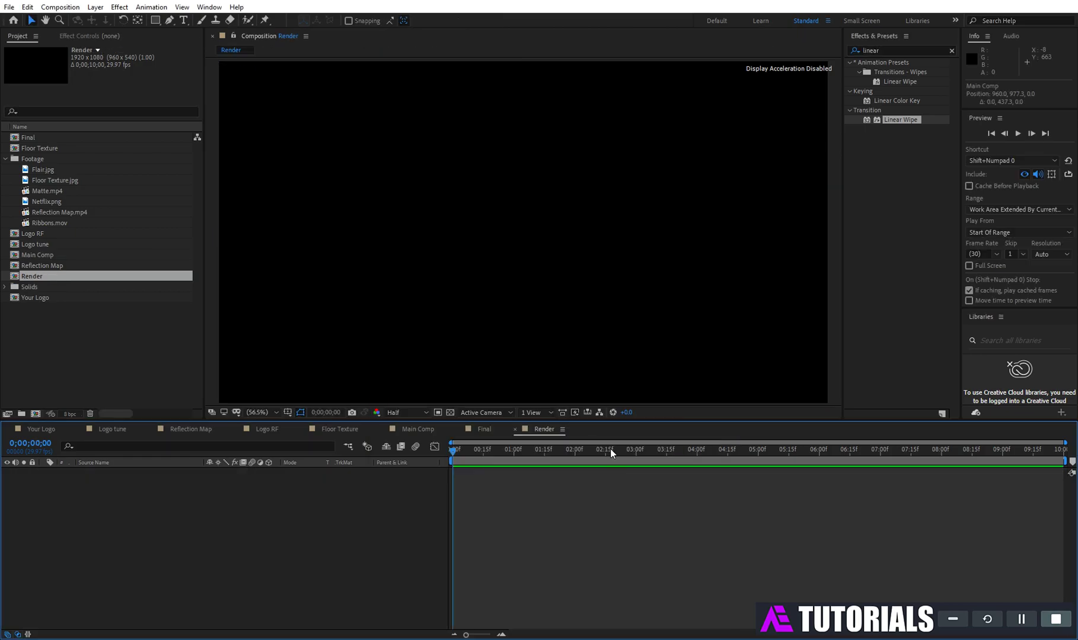
- Add a white full-frame solid named BG to the Render composition
right_click(128, 504)
mouse_move(174, 513)
click(294, 542)
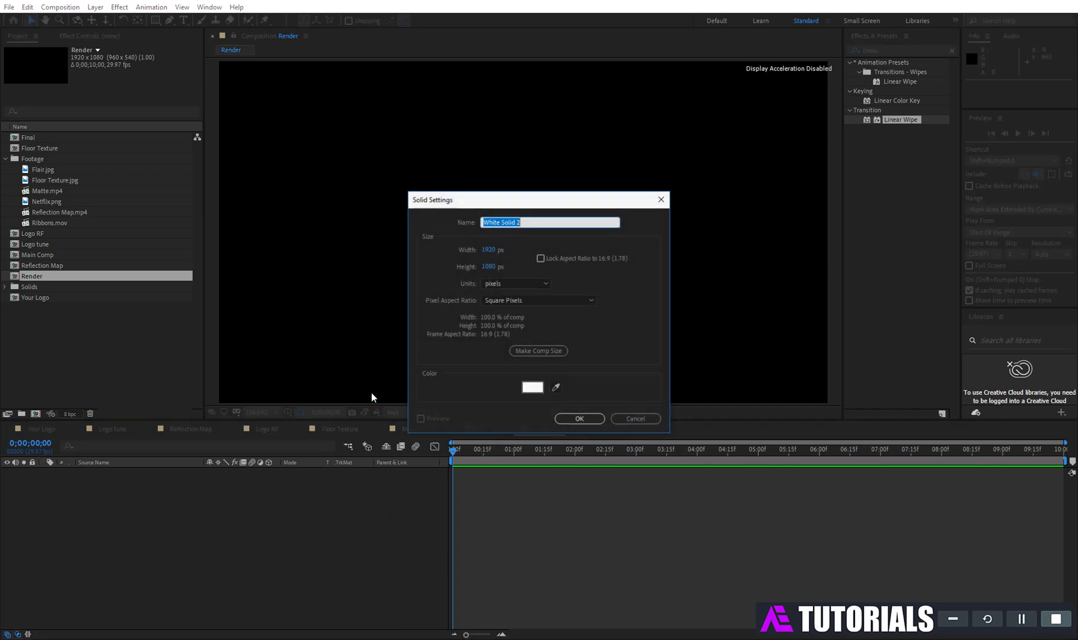
text(BG)
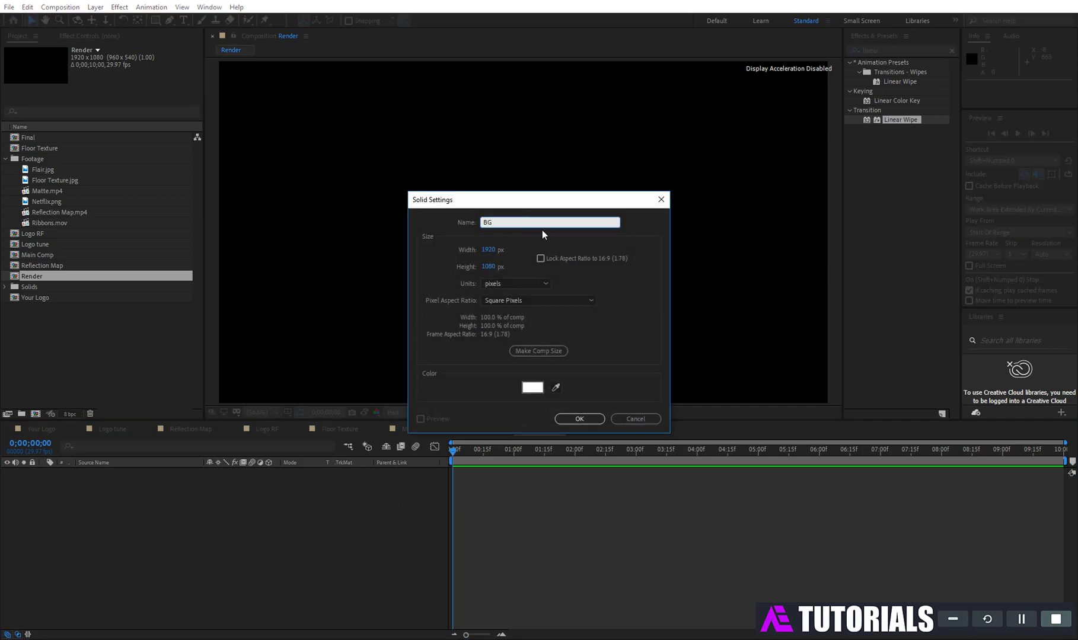
click(570, 419)
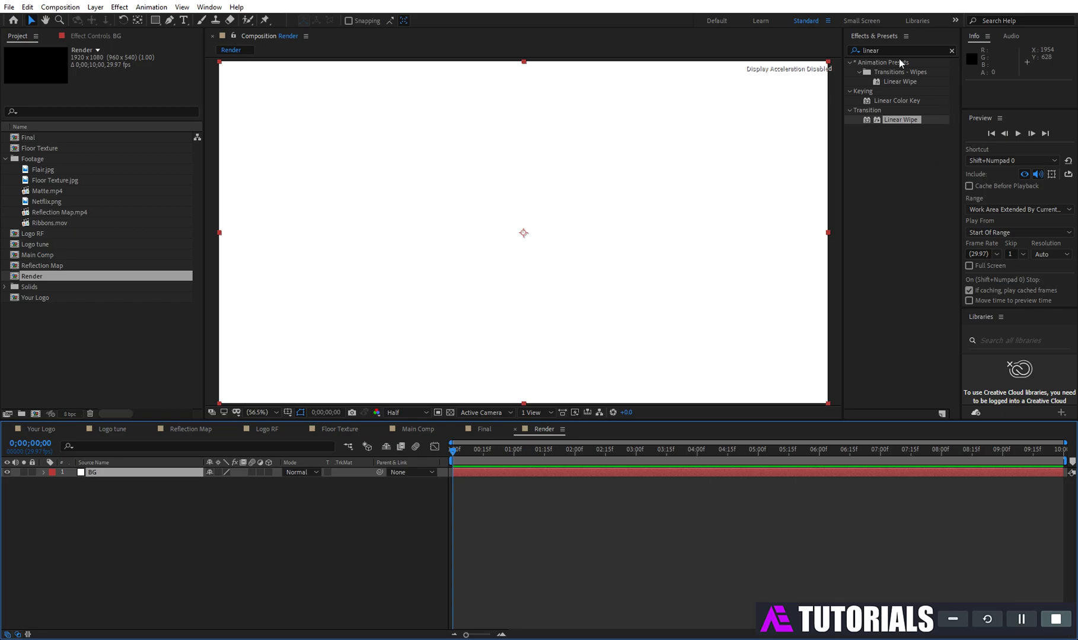
- Apply a Fill effect to the BG solid and set its color to a very pale blue, about E6FAFF
click(860, 50)
text(fill)
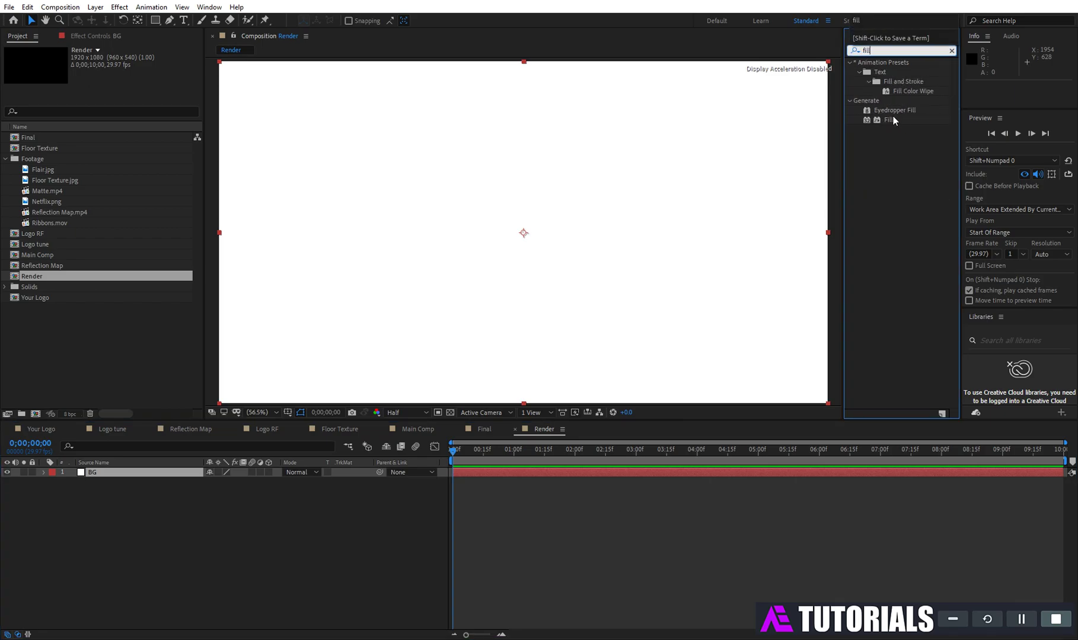
drag(893, 118, 515, 217)
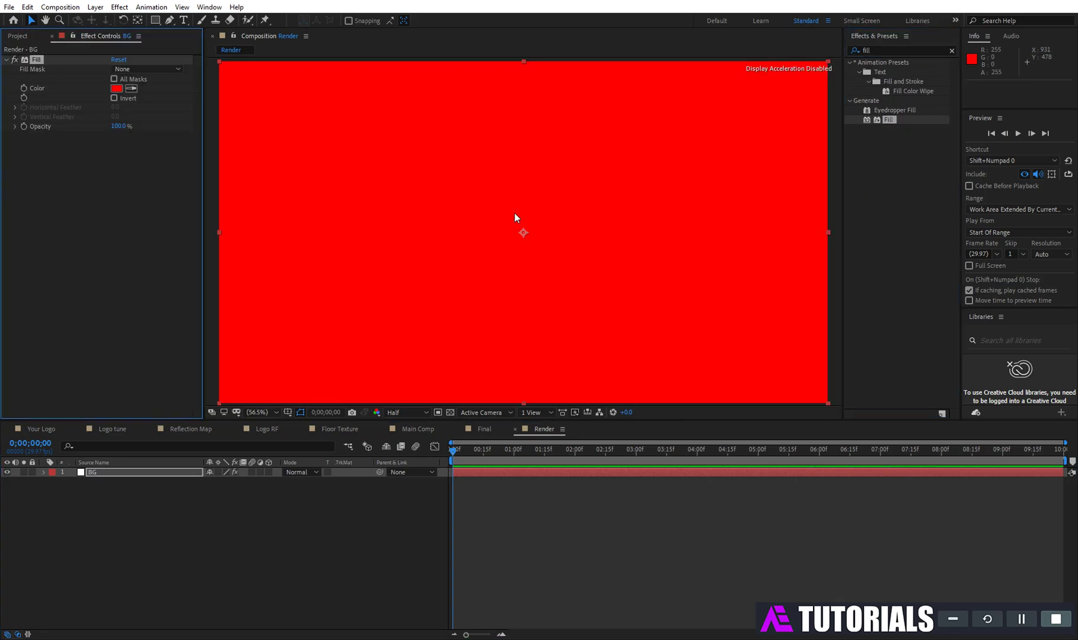
click(116, 88)
click(369, 168)
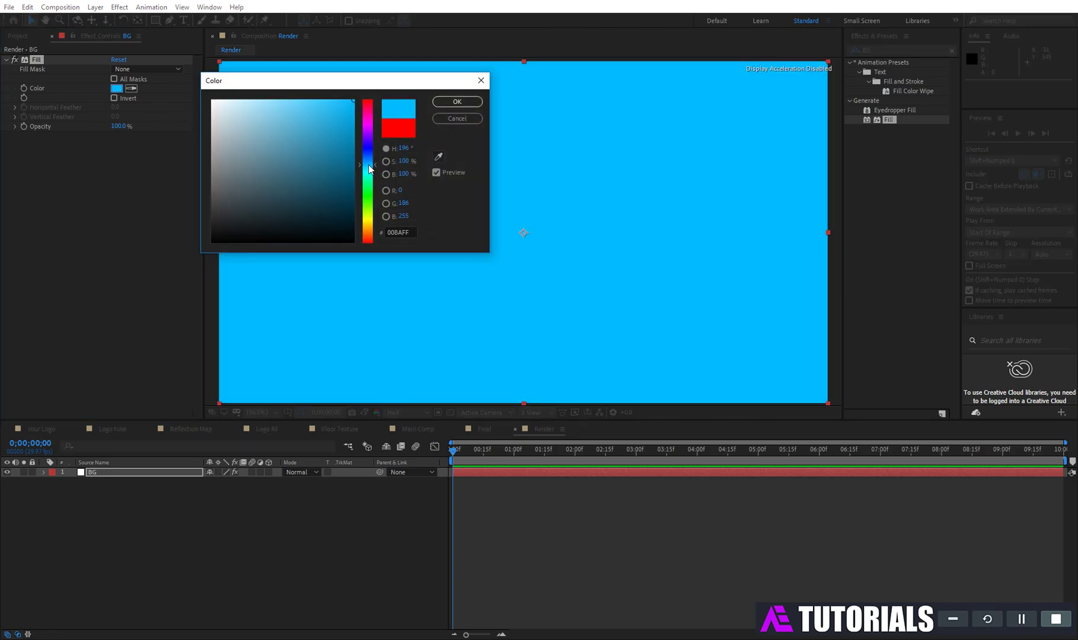
drag(255, 104, 225, 96)
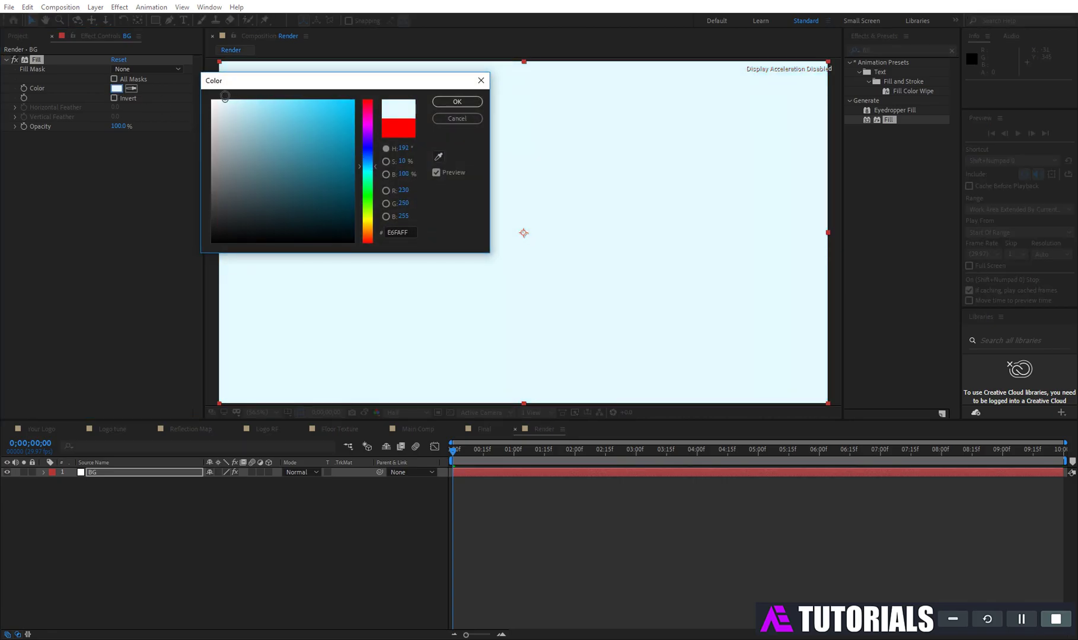
click(453, 102)
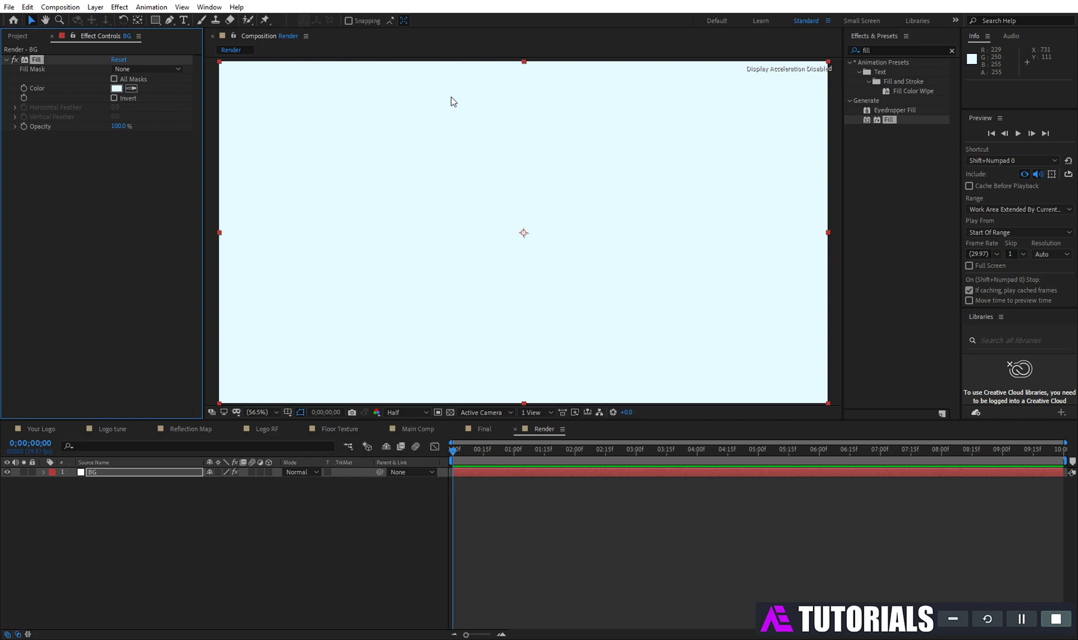
- Add the Final composition above BG, go to 3 seconds and make it a 3D layer
click(17, 36)
drag(36, 137, 121, 476)
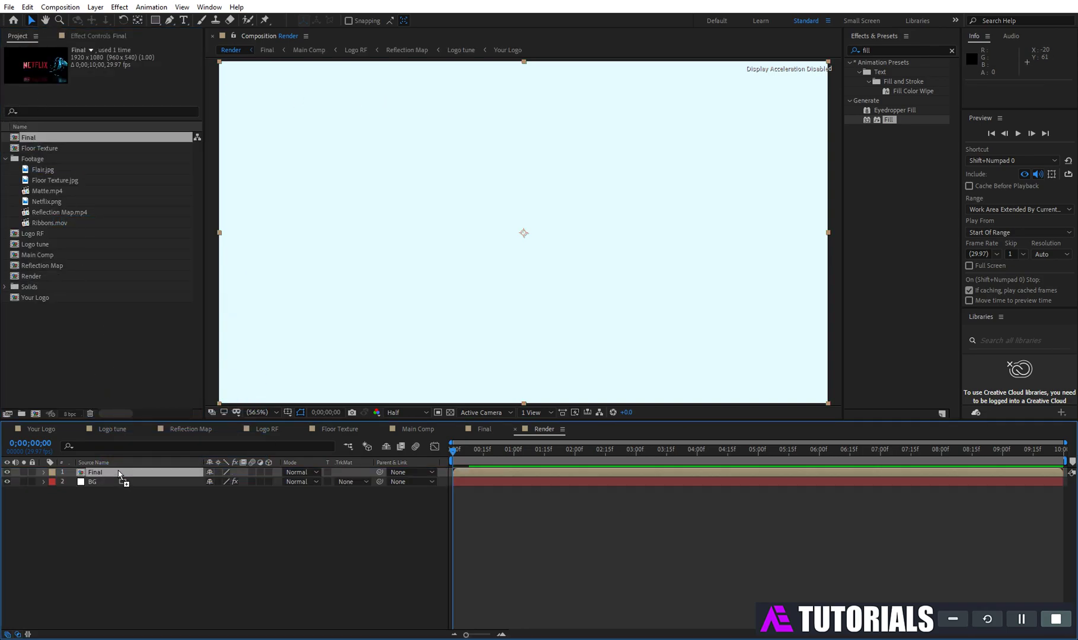
drag(499, 454, 636, 452)
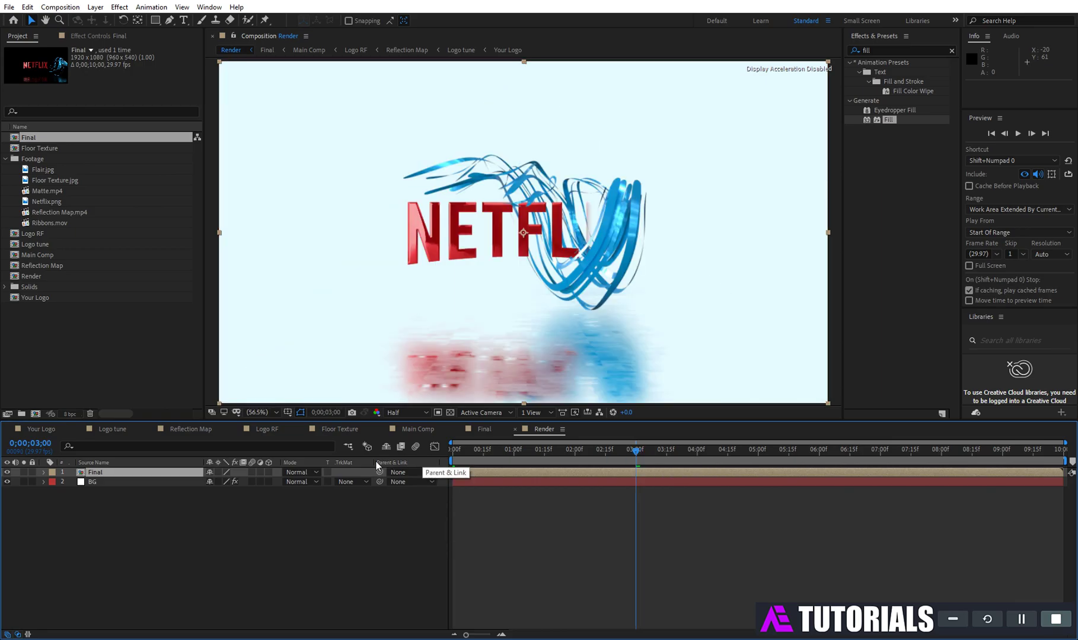
click(269, 473)
- Place Flair.jpg above the Final layer and set its blending mode to Add
click(41, 169)
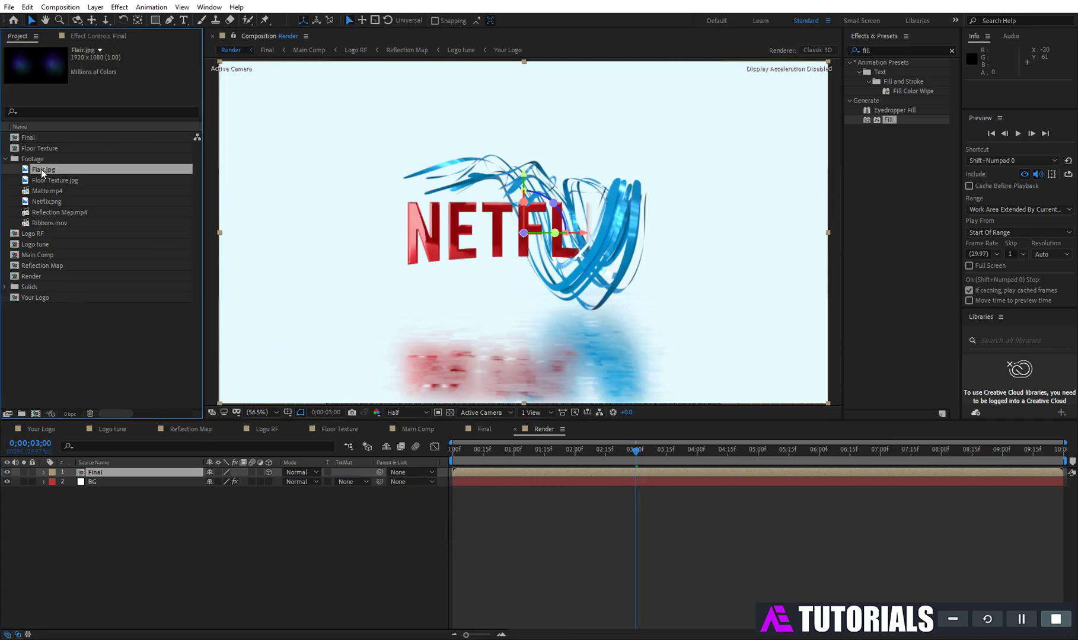
drag(49, 173, 112, 473)
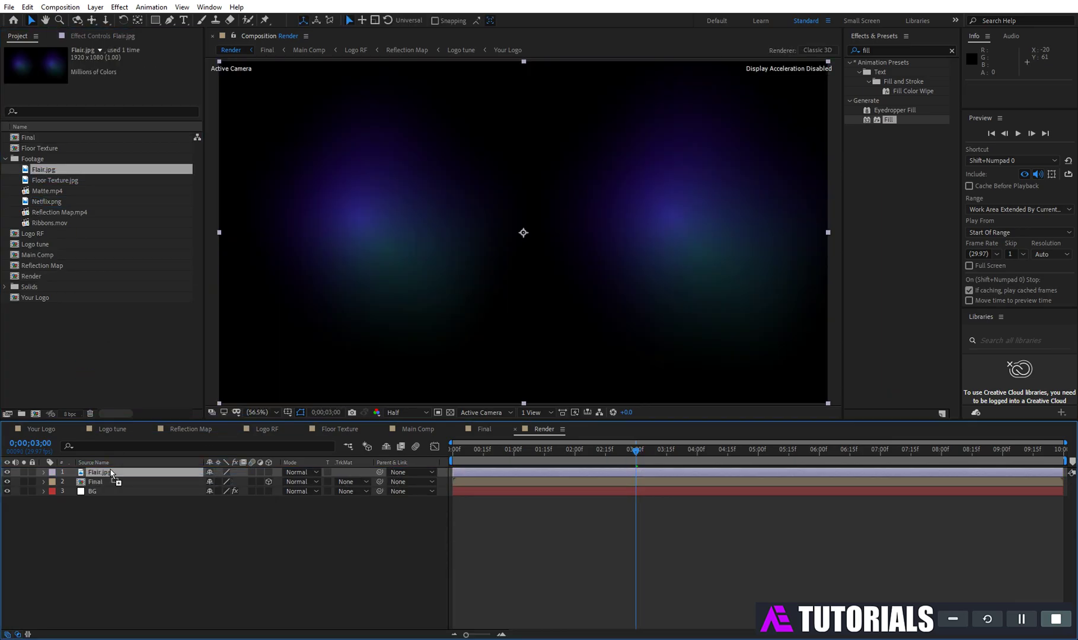
click(298, 474)
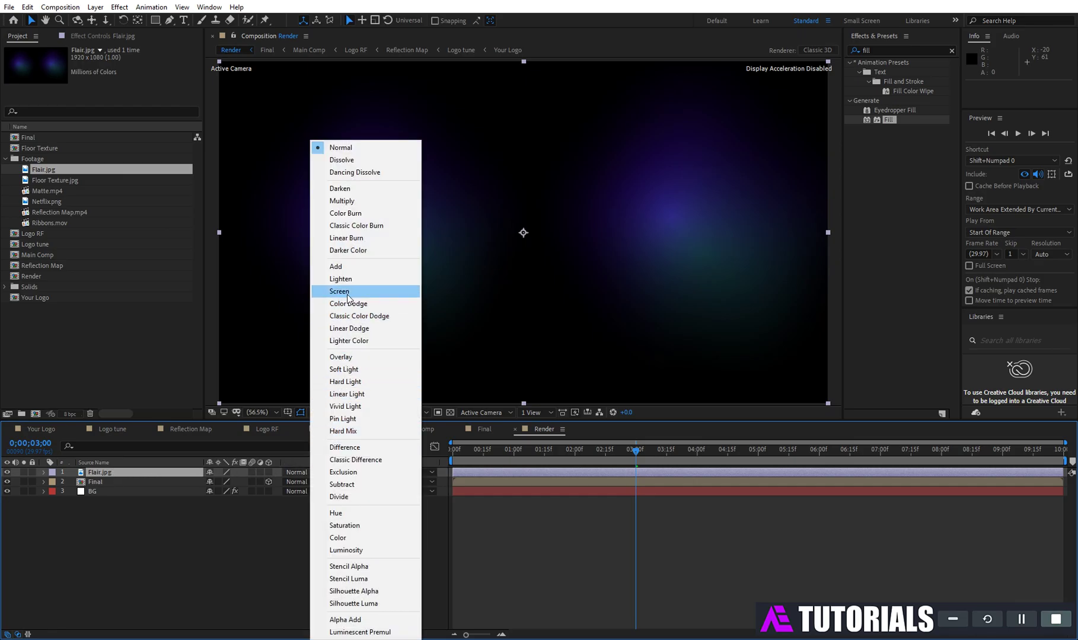
click(354, 269)
- Create a two-node camera with the 50mm preset in the Render composition
right_click(204, 515)
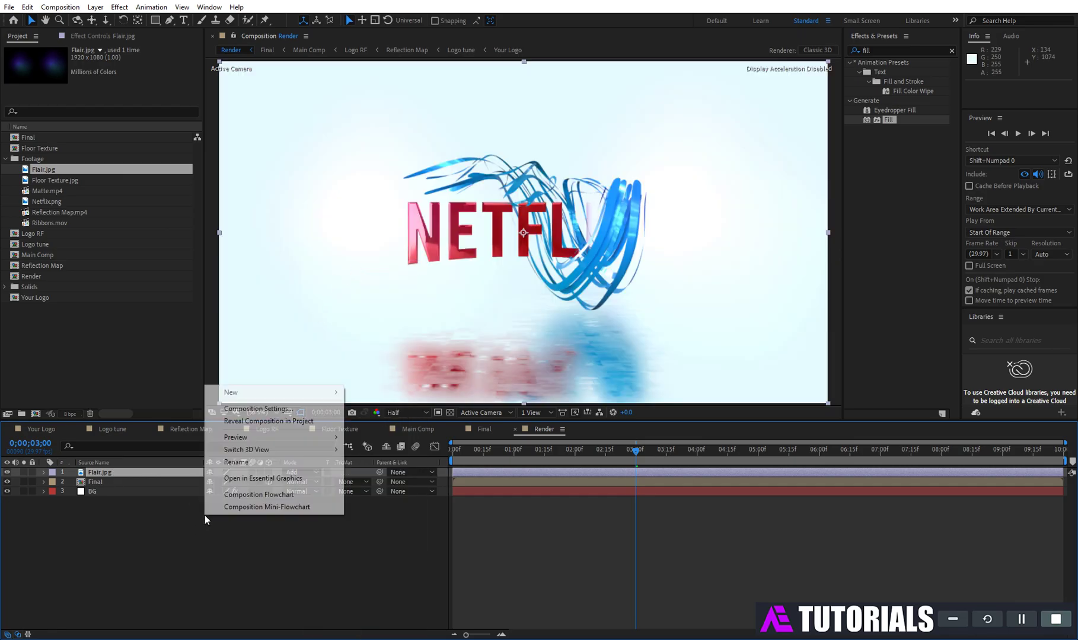
mouse_move(267, 392)
click(382, 447)
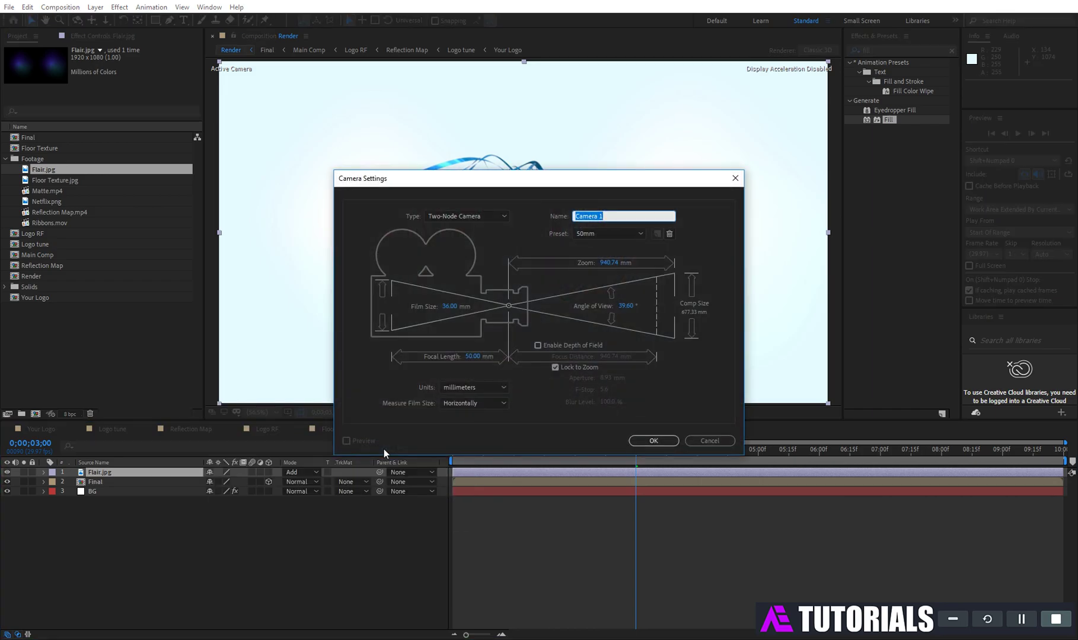
click(655, 441)
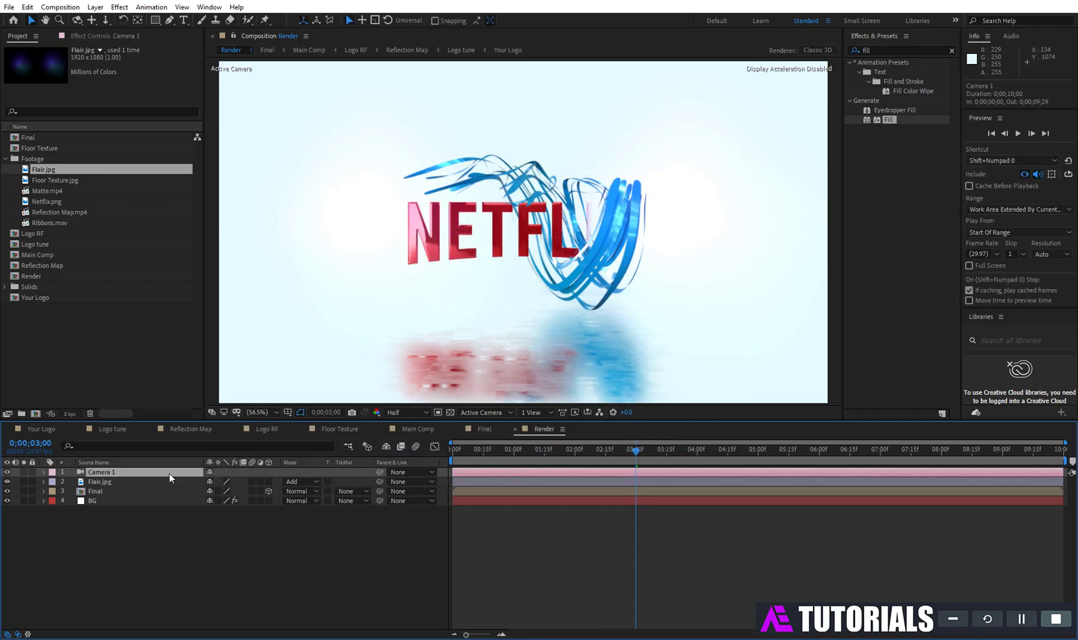
- Keyframe the camera's Position at 0 seconds and again at 8 seconds, pushing in to Z -2422.7
key(p)
drag(518, 451, 450, 449)
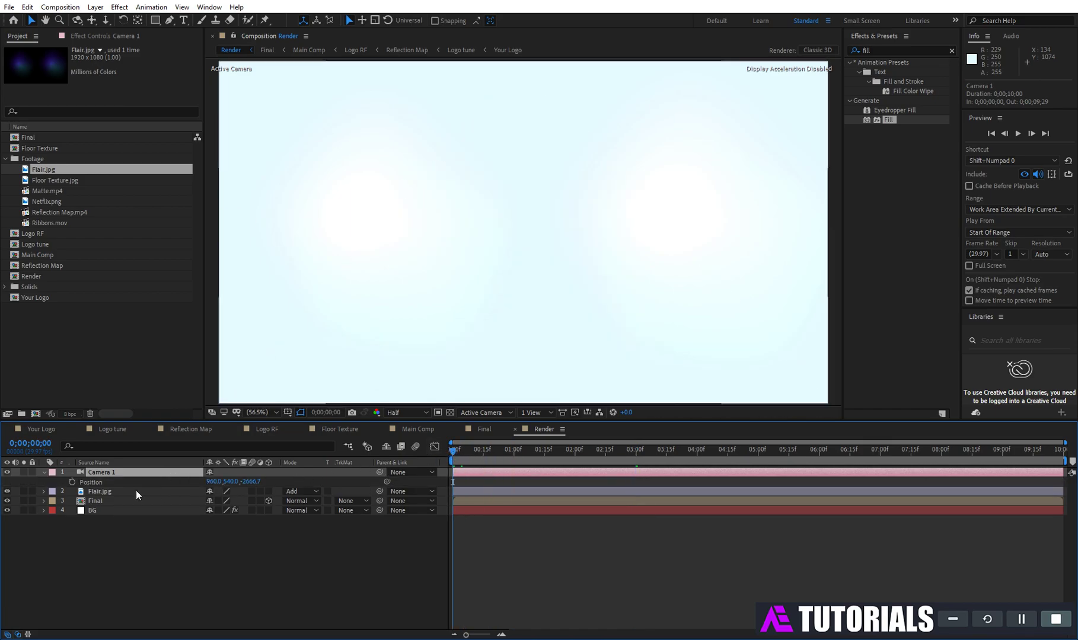
click(72, 482)
drag(529, 449, 940, 461)
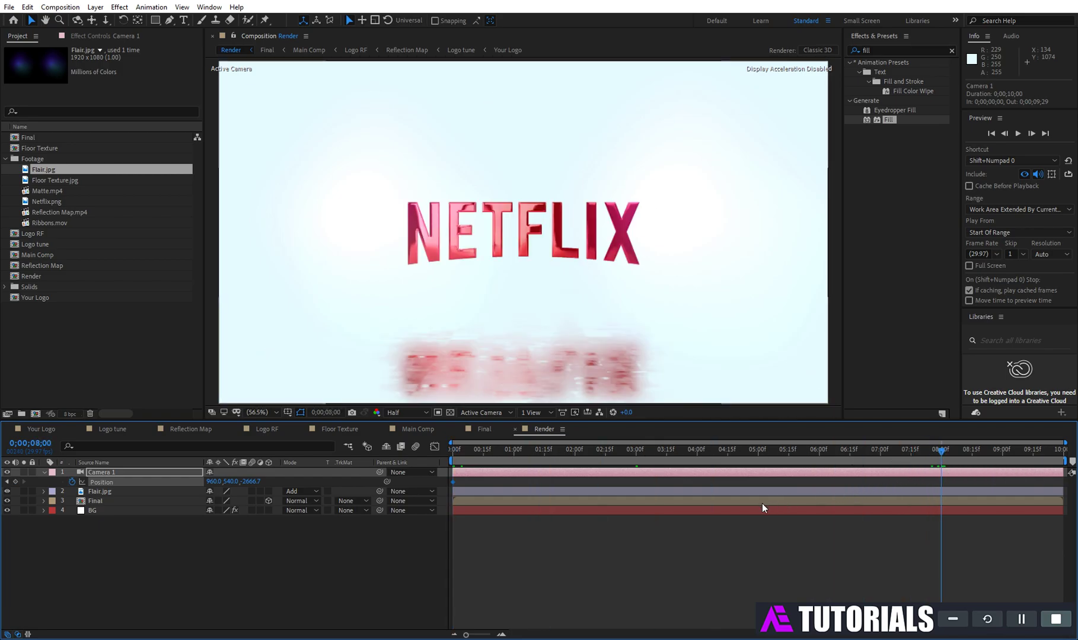
drag(249, 488, 379, 473)
- Apply Easy Ease to both camera Position keyframes, collapse the camera layer and go to about 2;28
drag(959, 478, 451, 487)
right_click(453, 483)
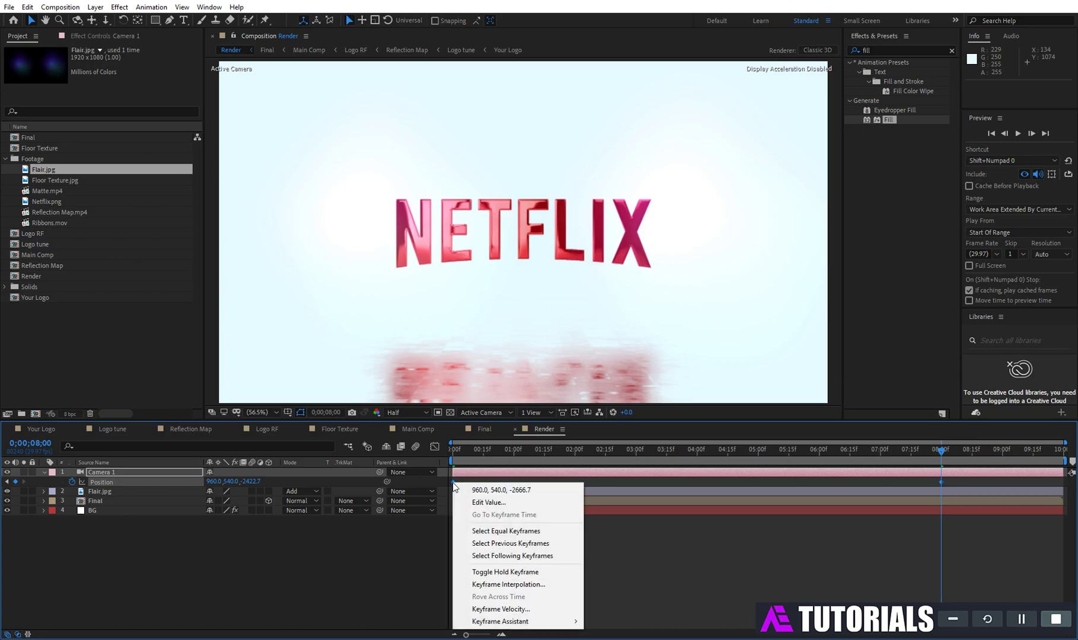
mouse_move(522, 621)
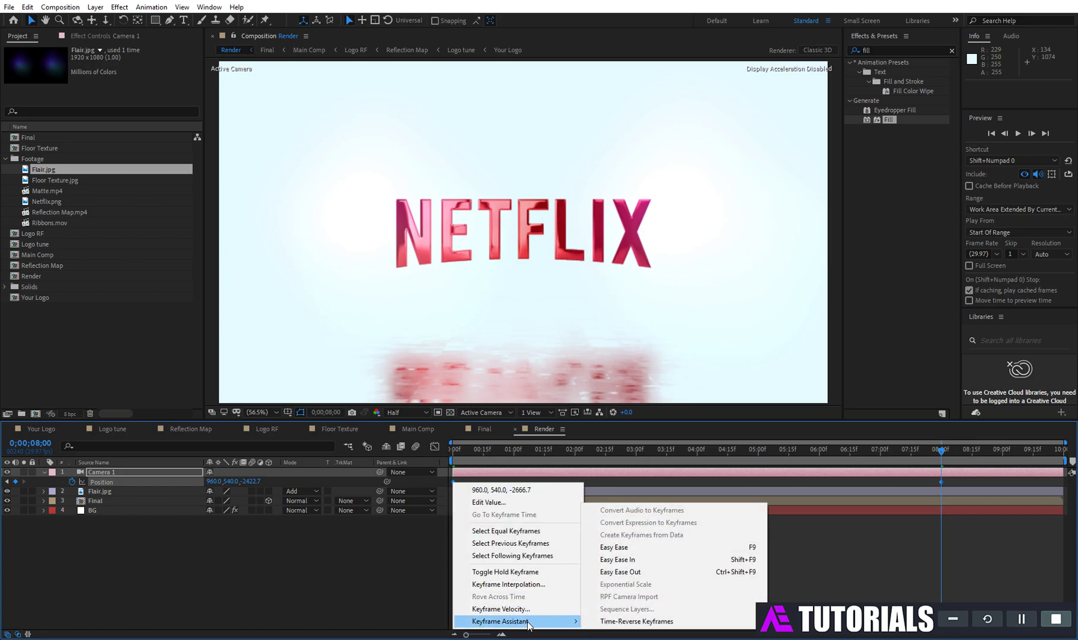
click(652, 548)
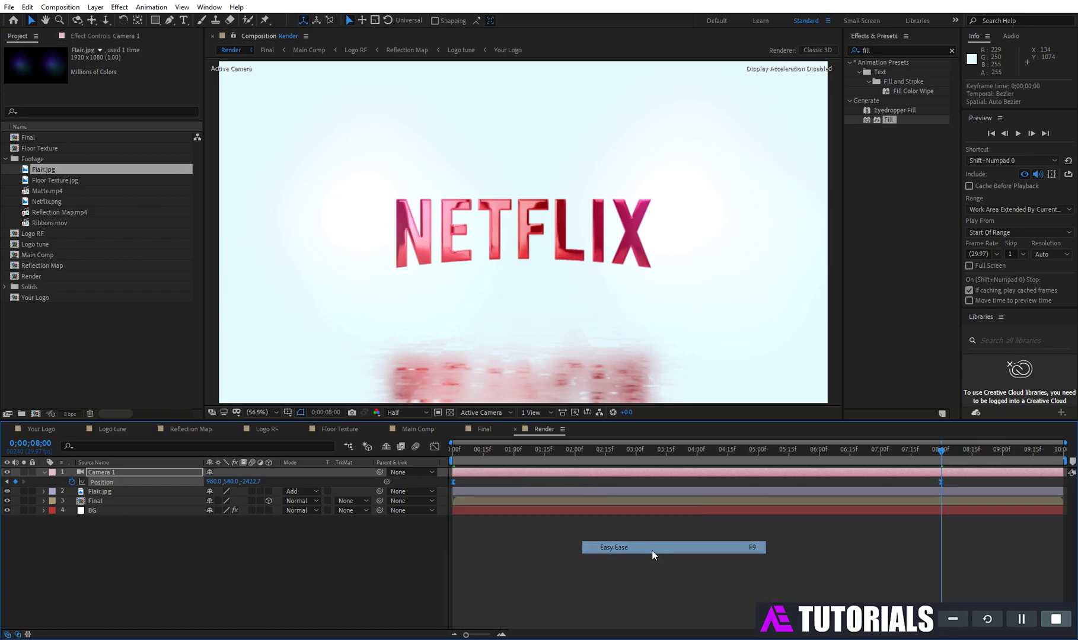
click(44, 472)
mouse_move(630, 450)
mouse_down()
mouse_move(602, 454)
mouse_move(632, 455)
mouse_up()
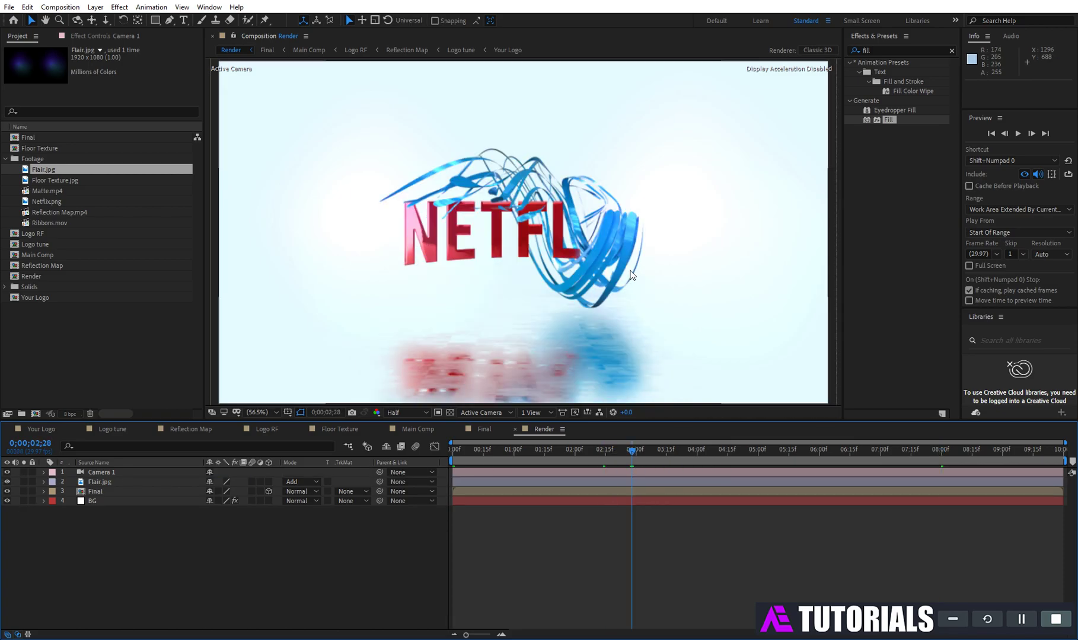
- In Main Comp, apply Hue/Saturation to Ribbons.mov and set Master Hue to about 176° for orange-red ribbons
click(415, 429)
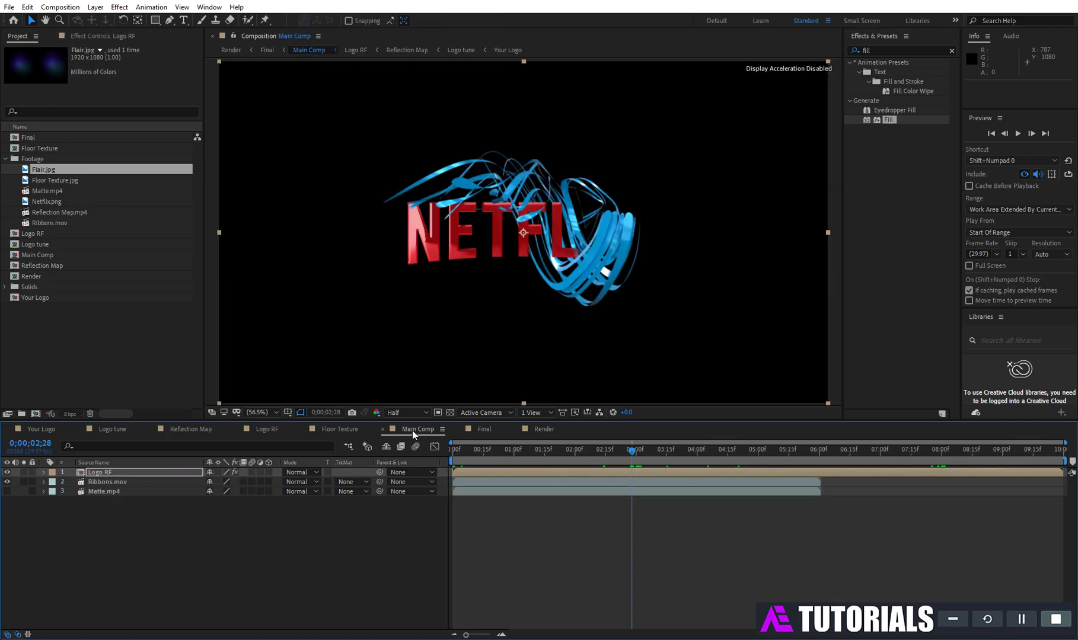
click(103, 482)
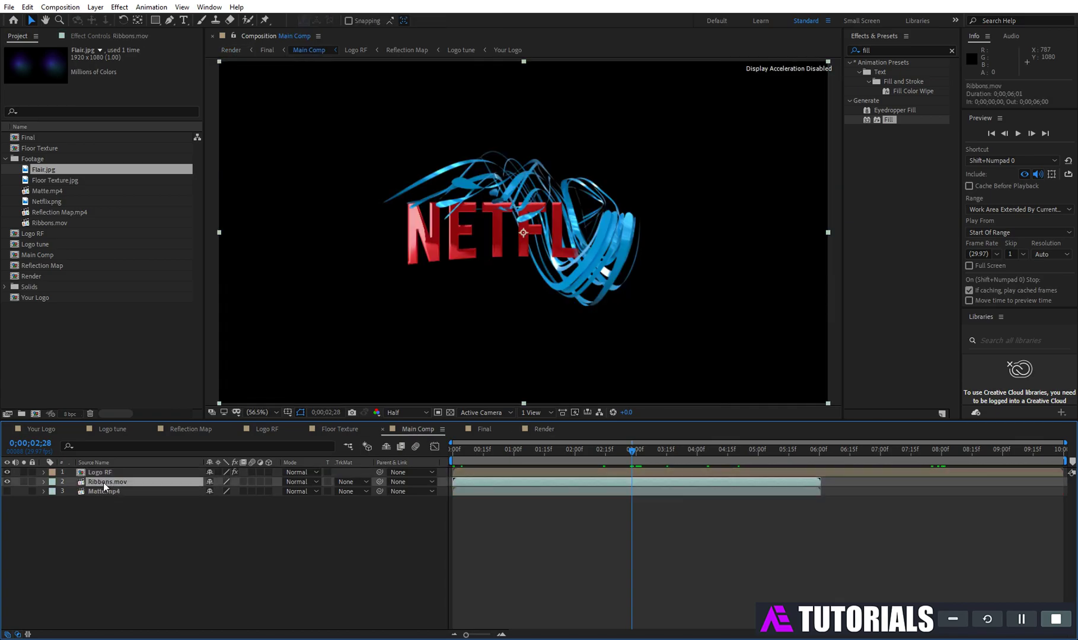
click(859, 50)
text(hue)
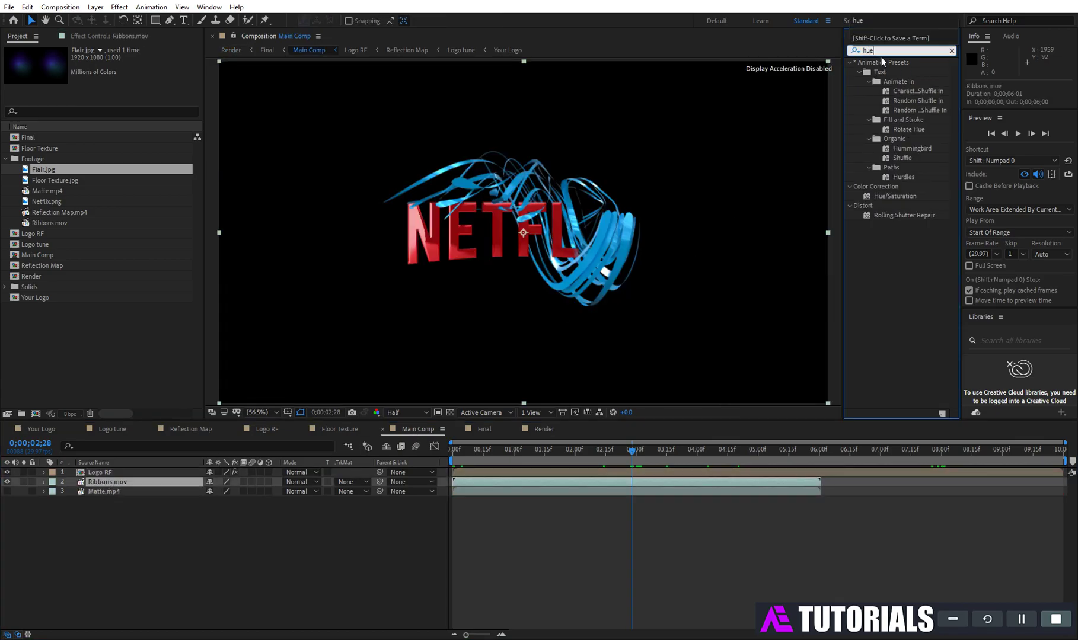
drag(889, 113, 123, 482)
drag(127, 117, 218, 106)
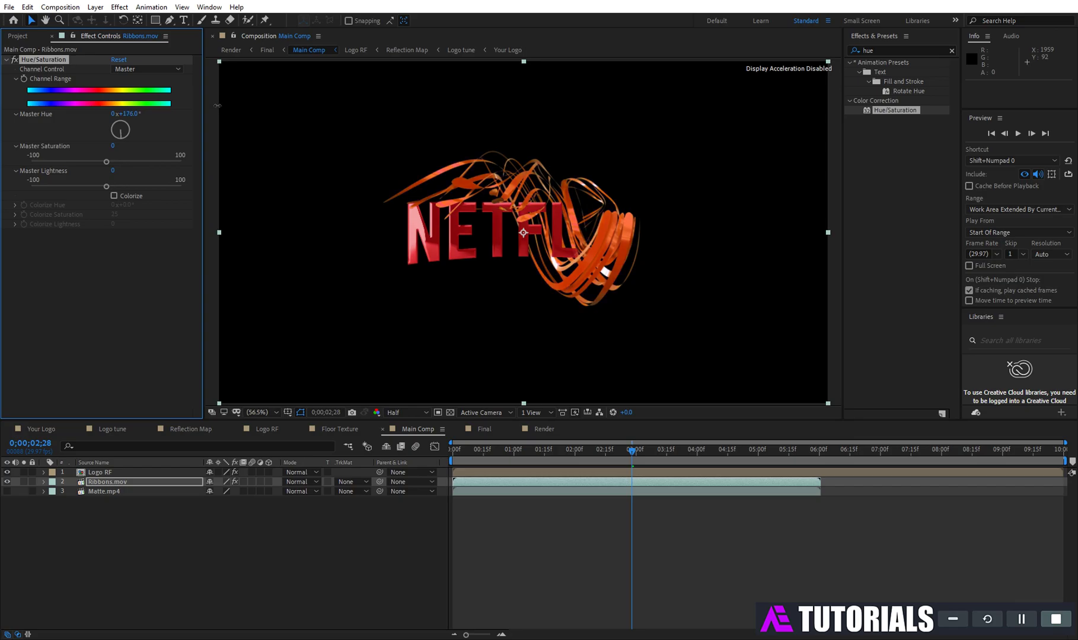
- Return to the Render composition, enlarge the viewer and preview the animation from the beginning
click(541, 428)
drag(633, 454, 687, 454)
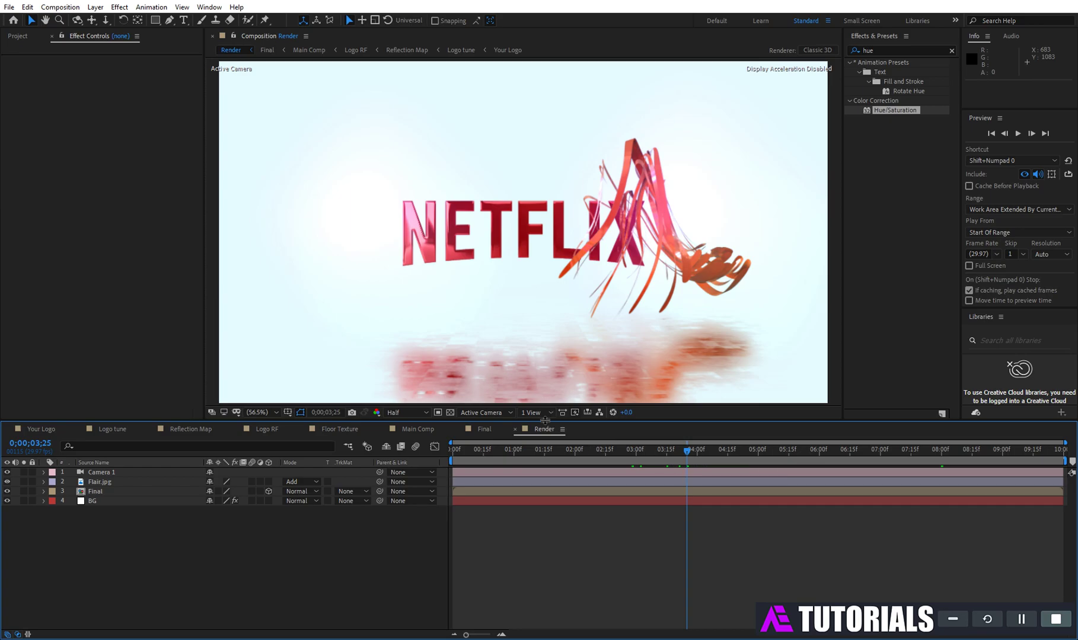
drag(544, 420, 544, 448)
drag(474, 478, 438, 481)
key(space)
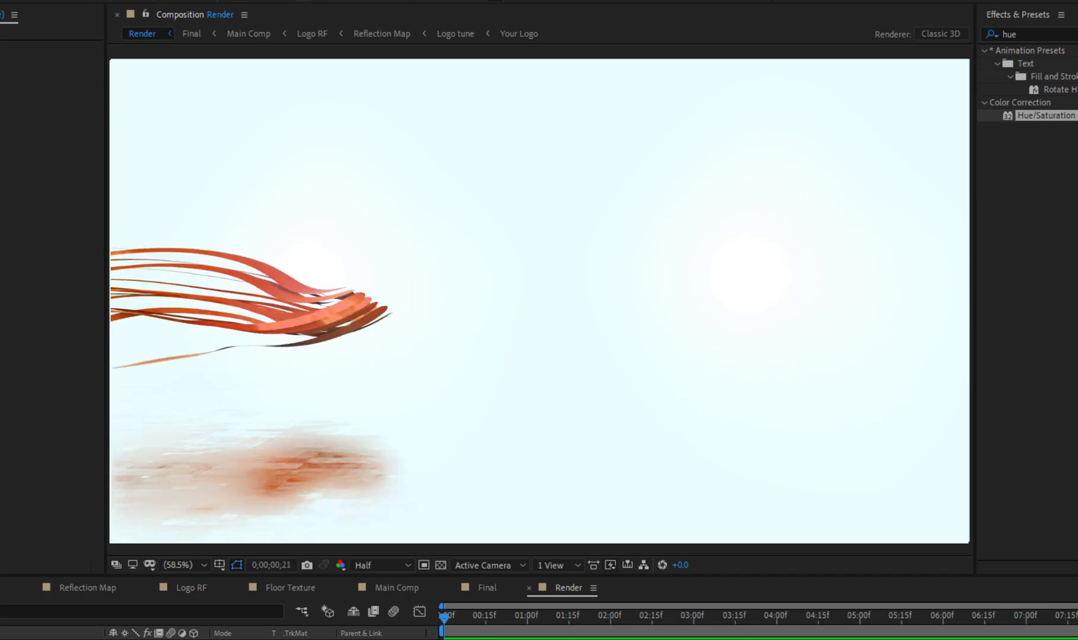